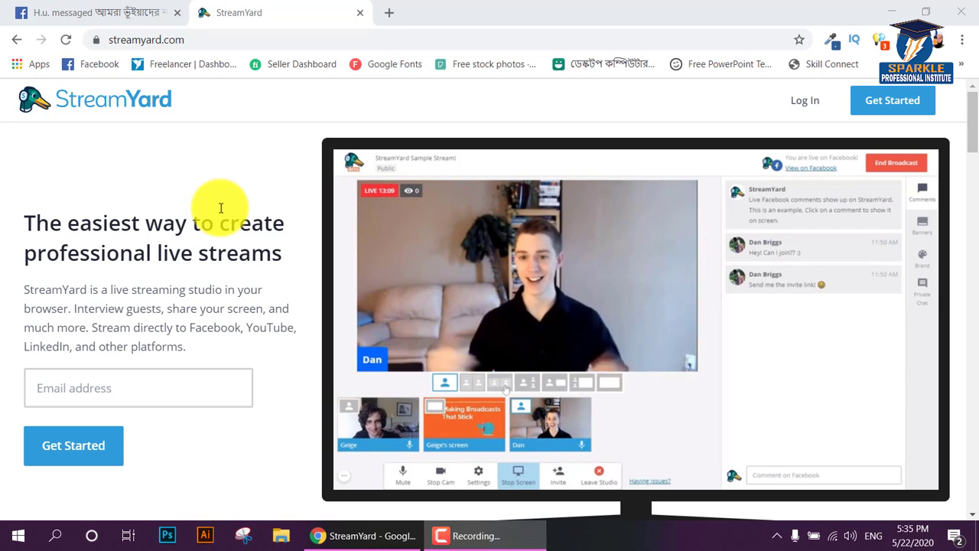
pyautogui.scroll(-1, 220, 208)
pyautogui.scroll(1, 220, 207)
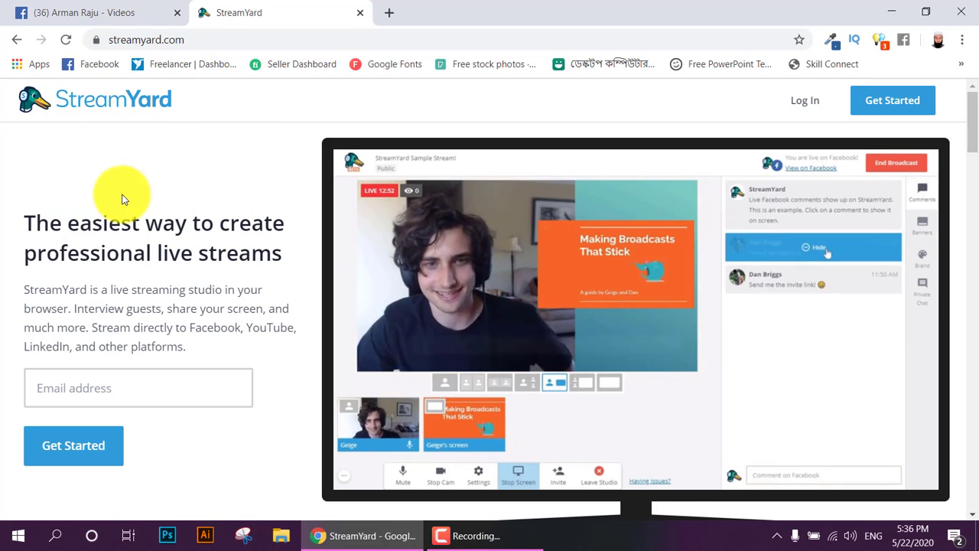
pyautogui.click(132, 42)
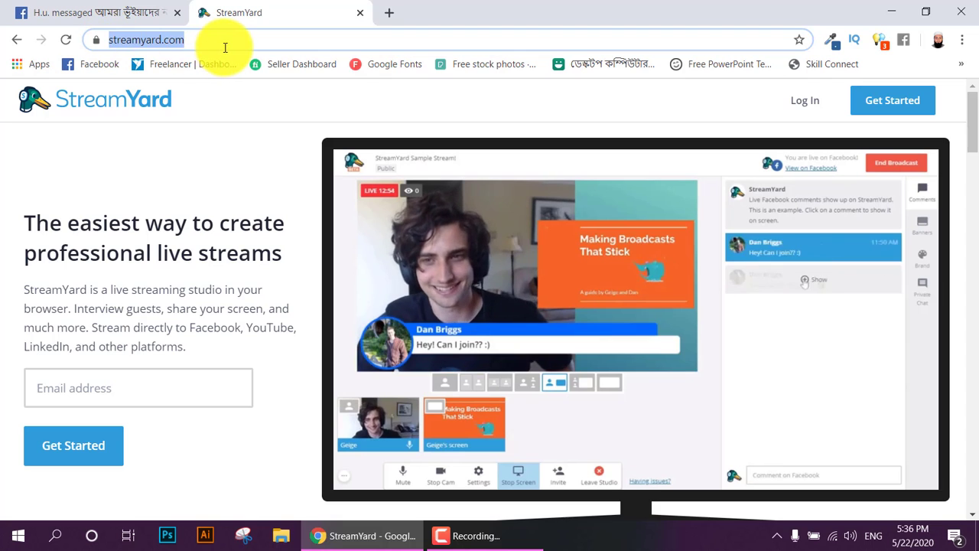
pyautogui.click(188, 170)
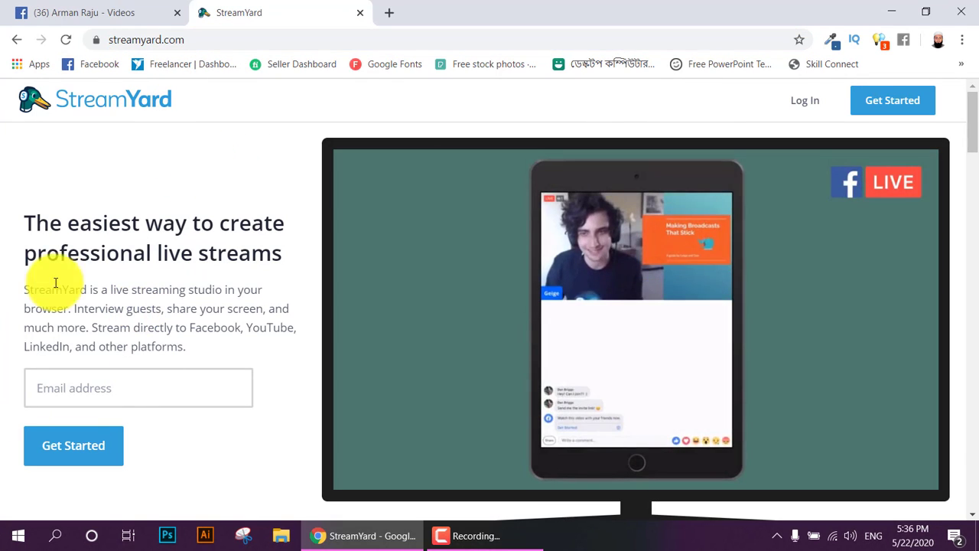
# Enter the account's email address on the StreamYard home page and submit it to get started.
pyautogui.click(60, 387)
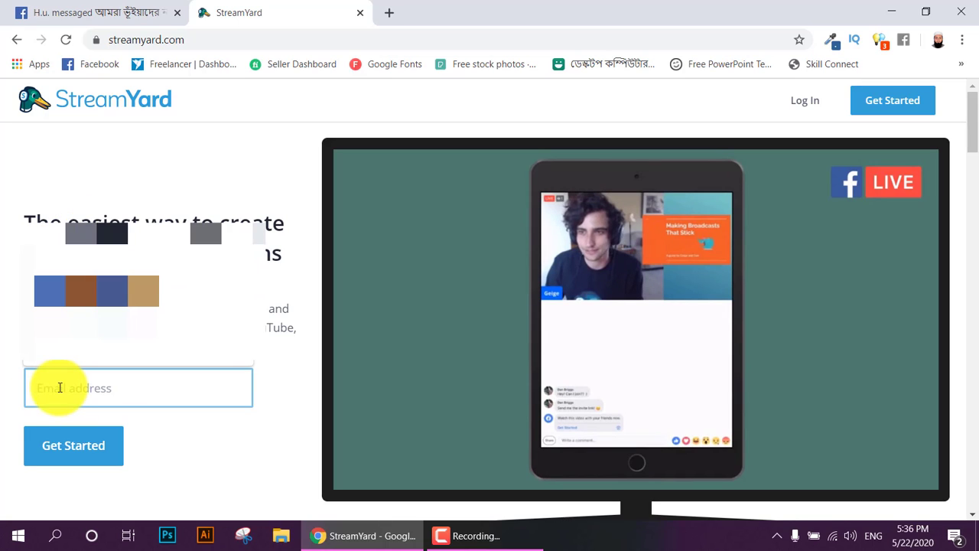
pyautogui.click(112, 269)
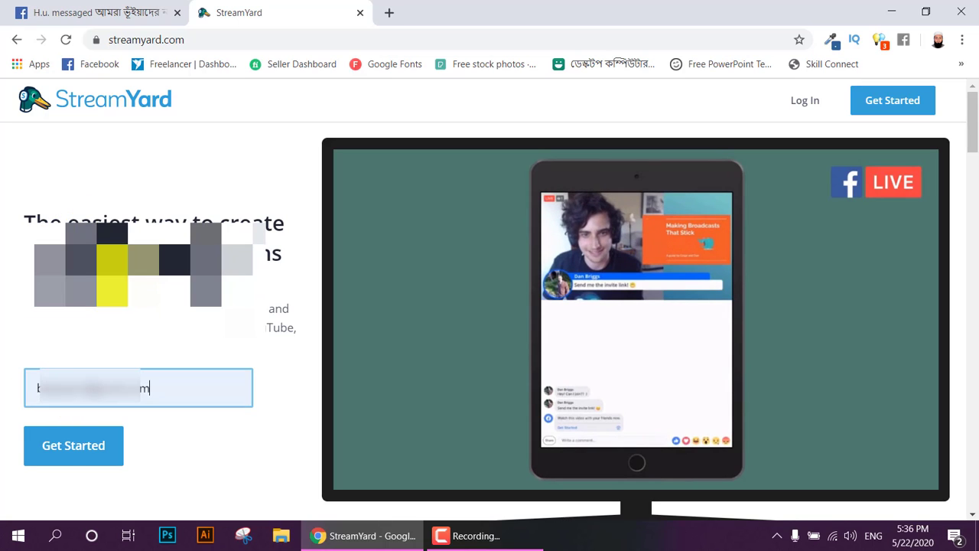
pyautogui.click(59, 454)
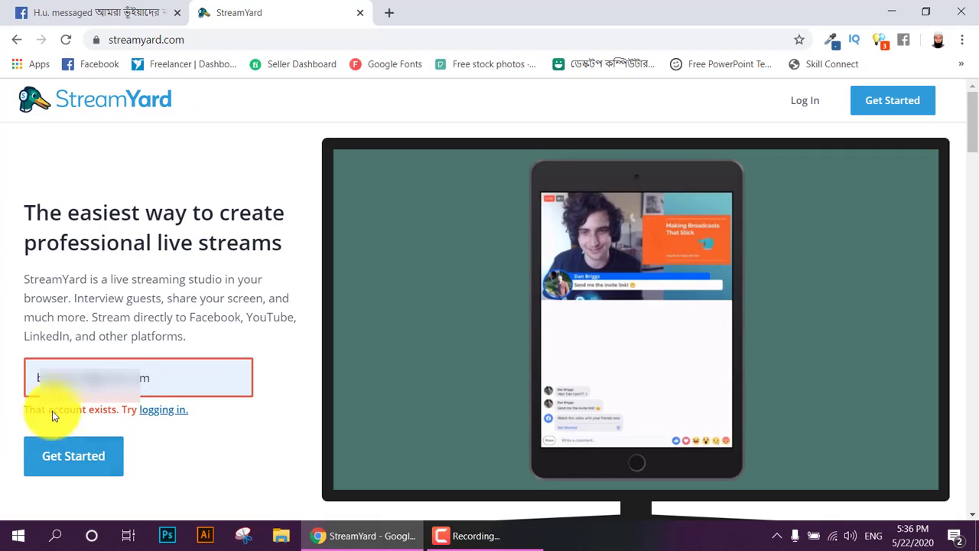
# Open Gmail in a new browser tab and request a login code for the account's email on StreamYard's login page.
pyautogui.click(387, 9)
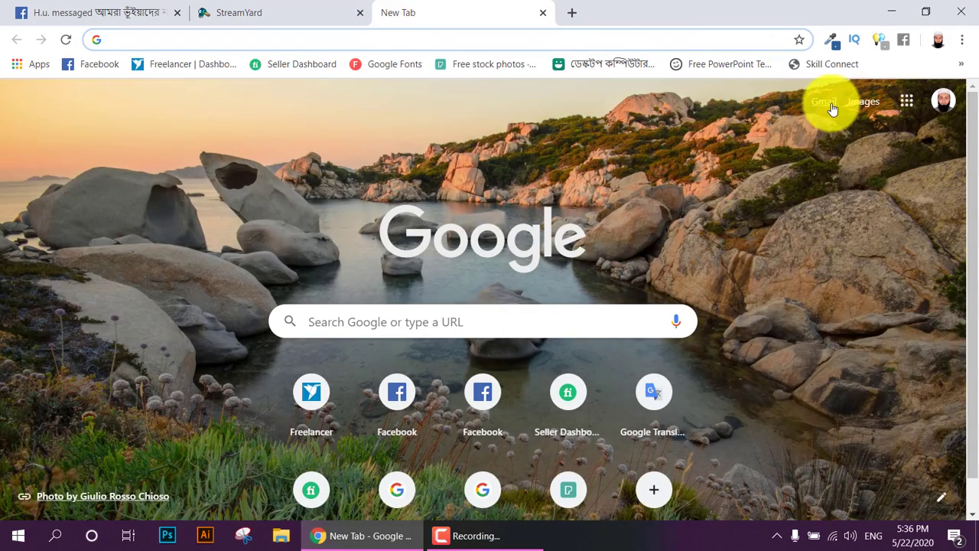
pyautogui.click(826, 102)
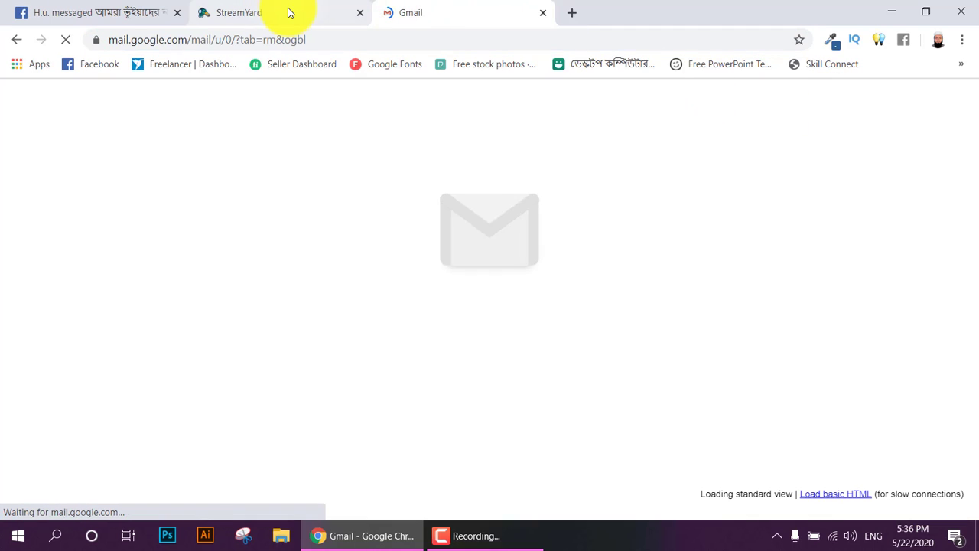
pyautogui.click(286, 12)
pyautogui.click(163, 410)
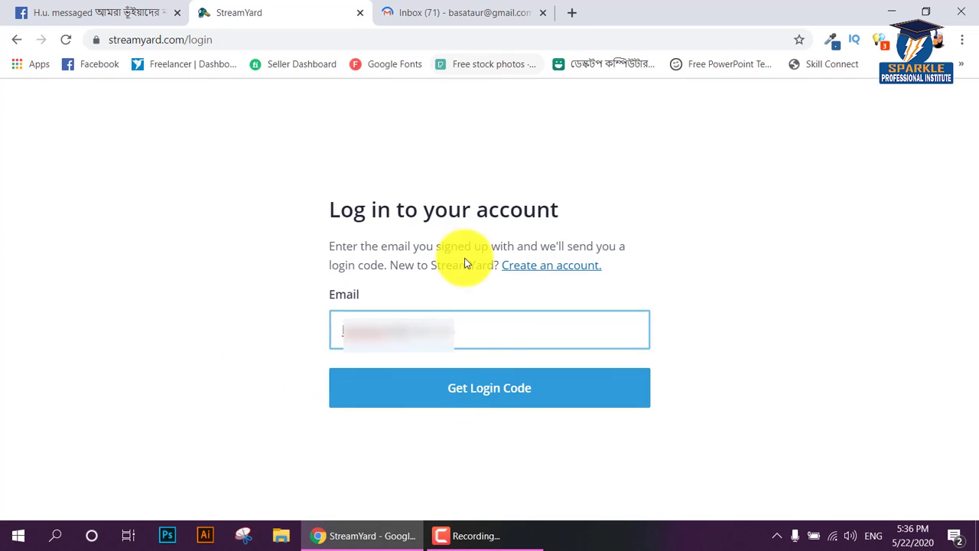
pyautogui.click(467, 400)
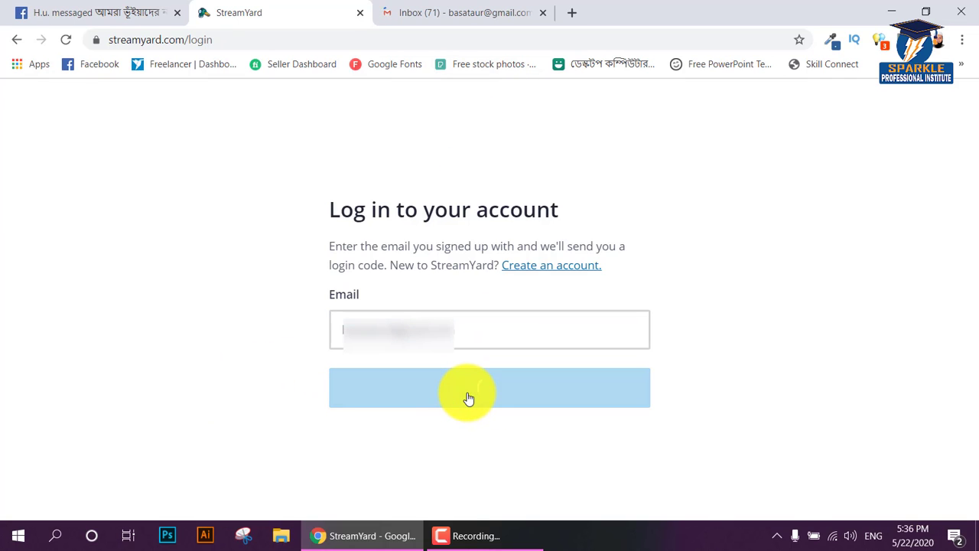
# Open the StreamYard Login Code email in Gmail and copy the login code from its newest message.
pyautogui.click(496, 11)
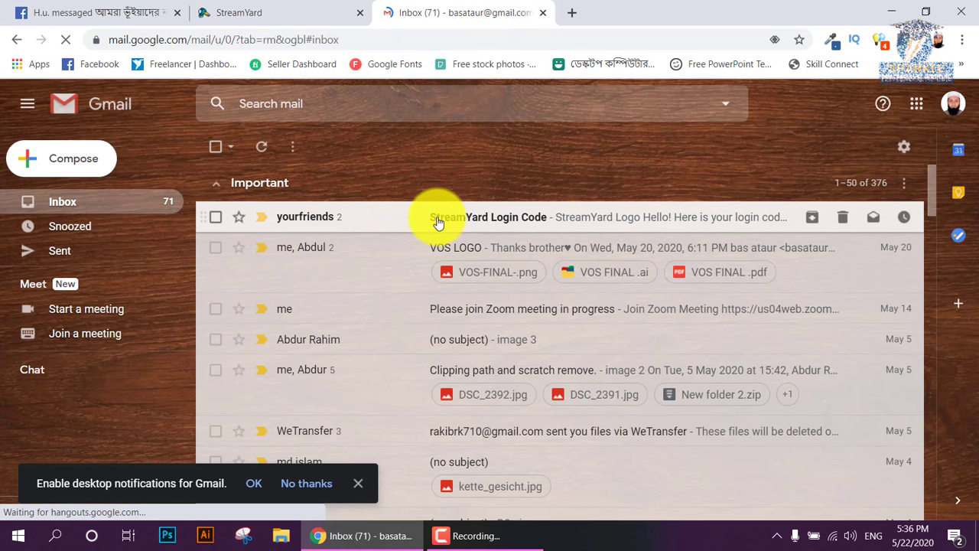
pyautogui.click(386, 231)
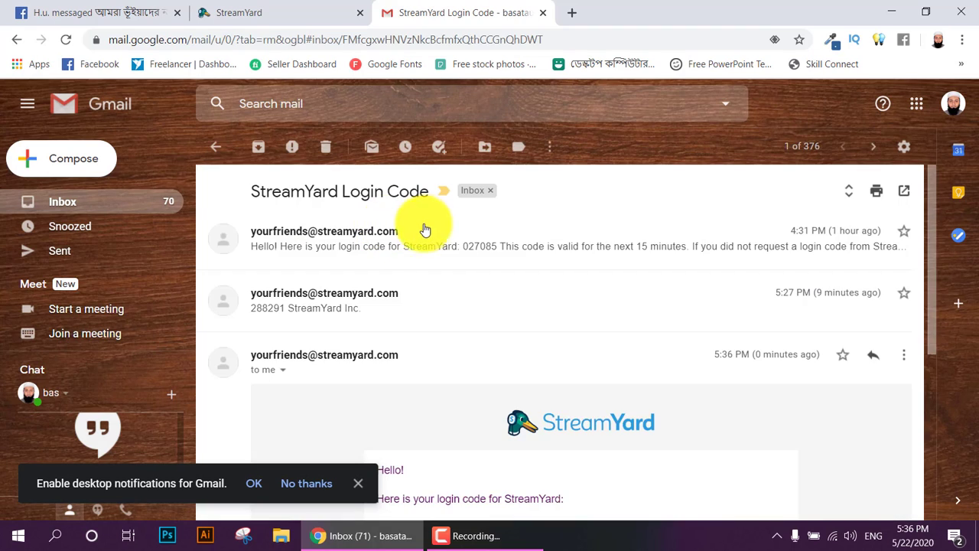
pyautogui.scroll(-2, 489, 313)
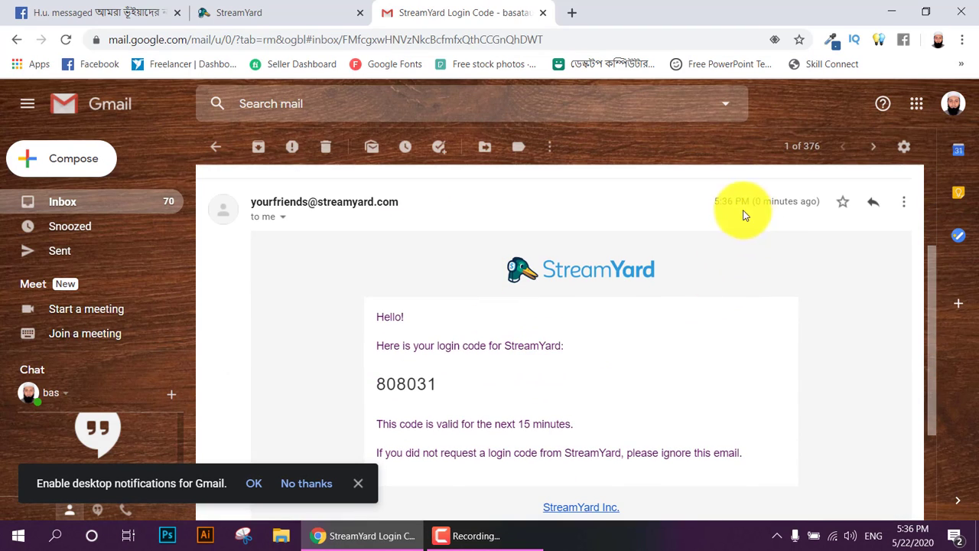
pyautogui.moveTo(443, 395)
pyautogui.mouseDown()
pyautogui.moveTo(373, 390)
pyautogui.moveTo(443, 389)
pyautogui.mouseUp()
pyautogui.moveTo(380, 384); pyautogui.dragTo(439, 383)
pyautogui.hotkey('ctrl', 'c')
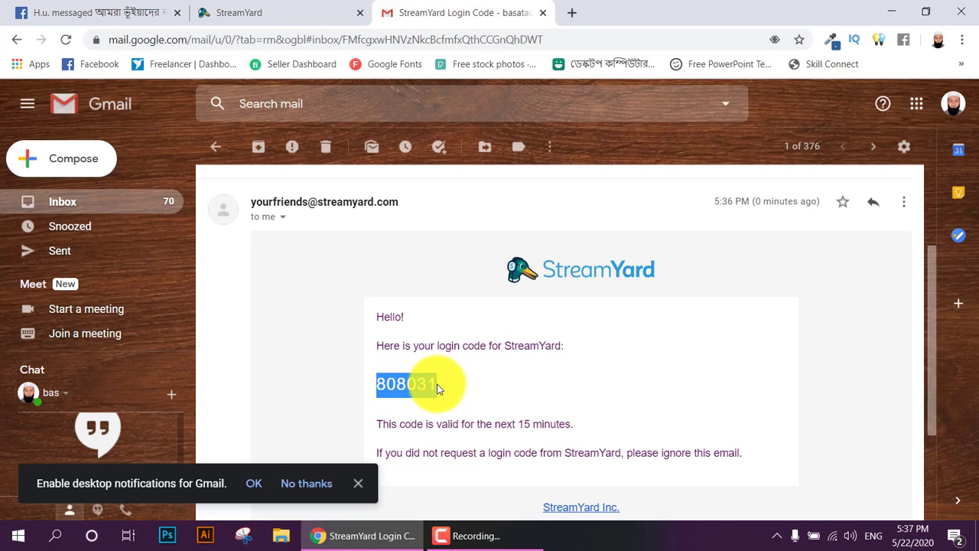
# Return to StreamYard, paste the login code into the 6 digit code field and log in.
pyautogui.click(302, 9)
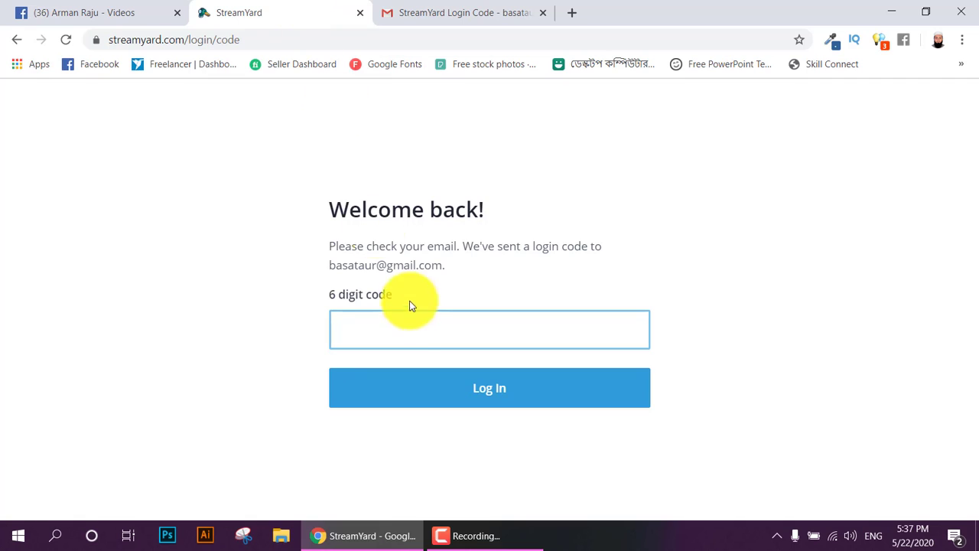
pyautogui.hotkey('ctrl', 'v')
pyautogui.click(432, 396)
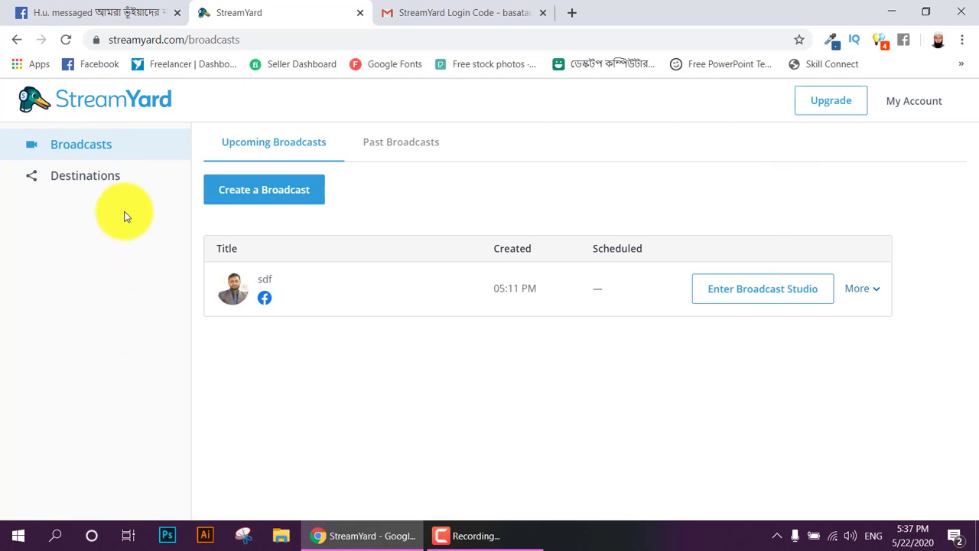
# Remove the connected Facebook page from the destinations, leaving the deletion of upcoming broadcasts on Facebook unselected.
pyautogui.click(75, 178)
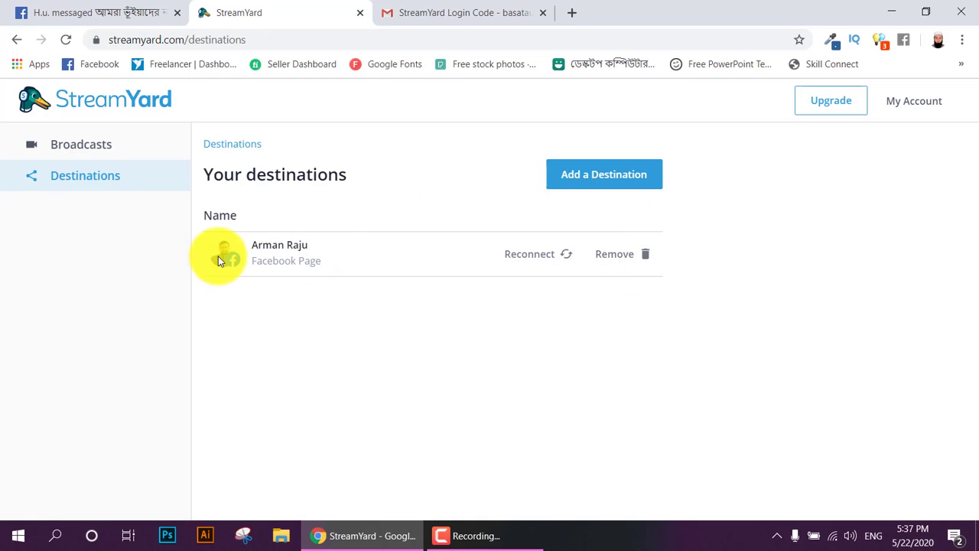
pyautogui.click(646, 261)
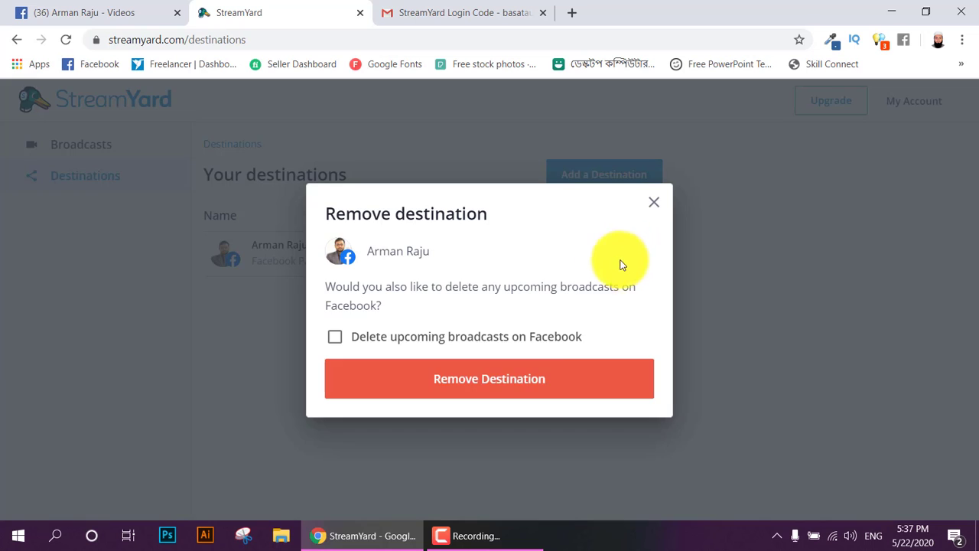
pyautogui.click(371, 381)
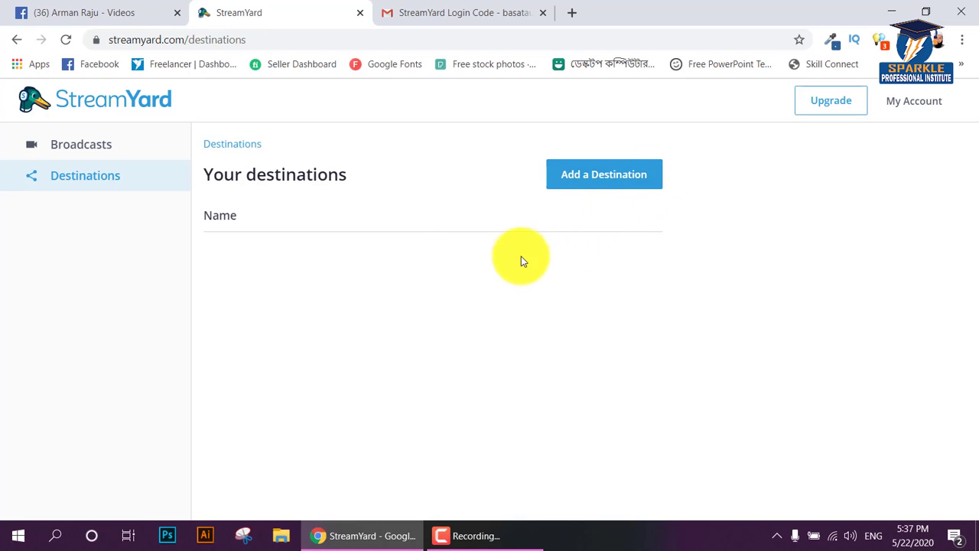
# Review the Broadcasts and Destinations pages of the StreamYard dashboard.
pyautogui.click(101, 149)
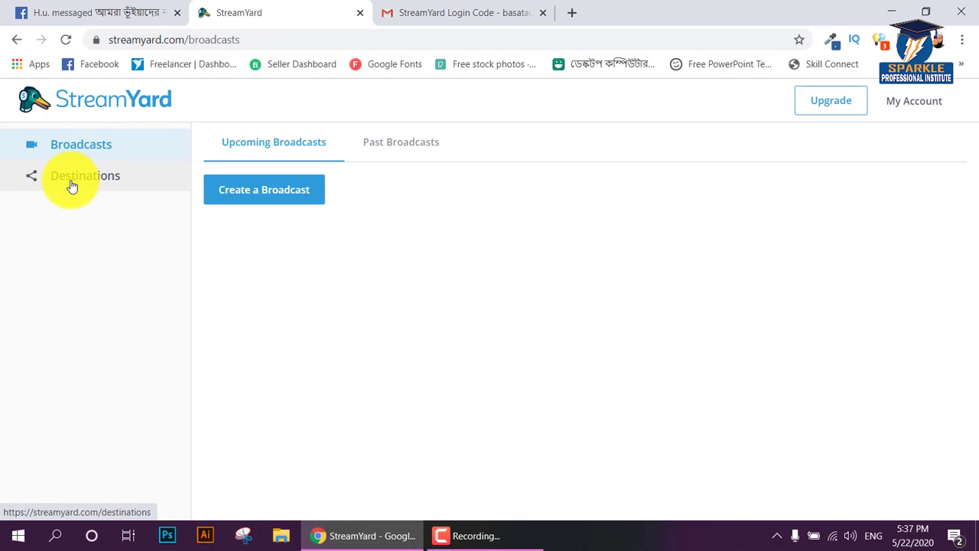
pyautogui.click(71, 182)
pyautogui.click(81, 156)
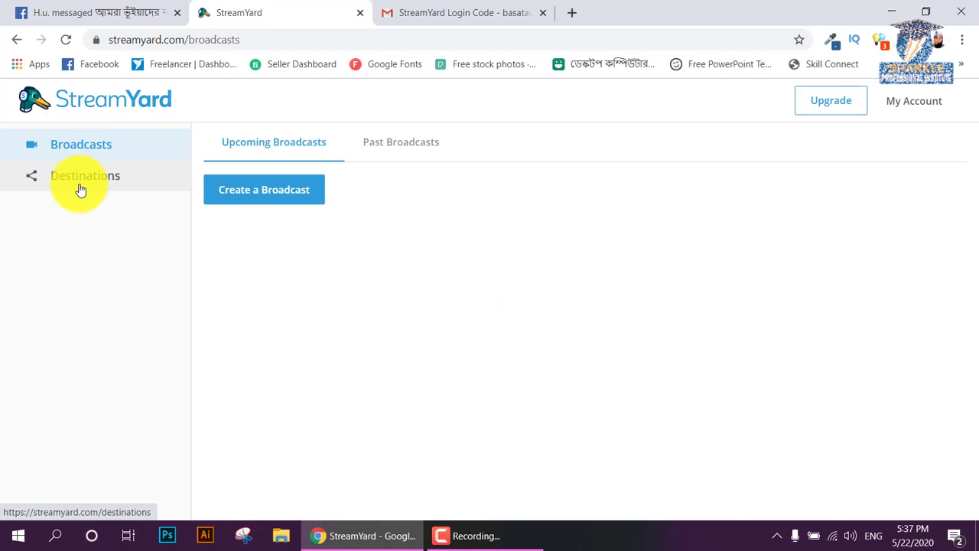
pyautogui.click(81, 189)
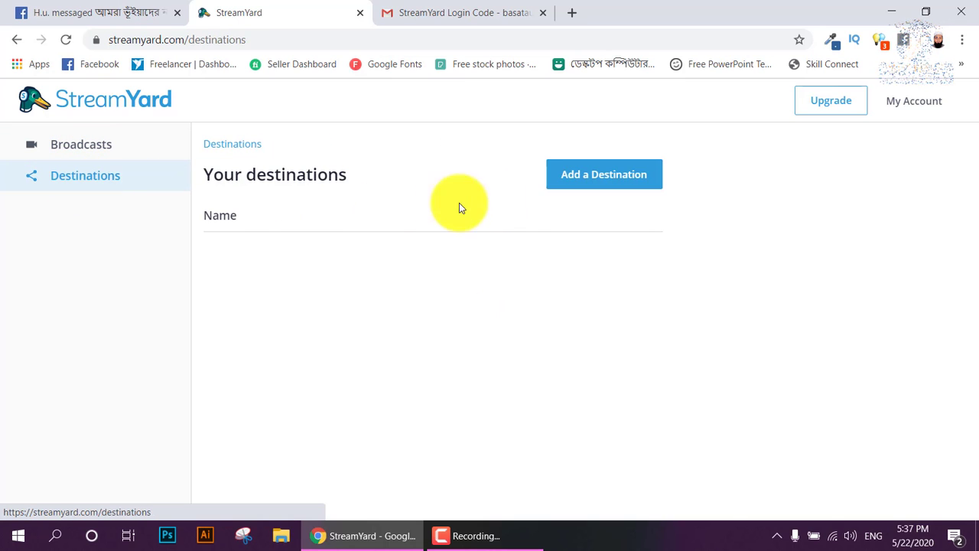
pyautogui.click(113, 151)
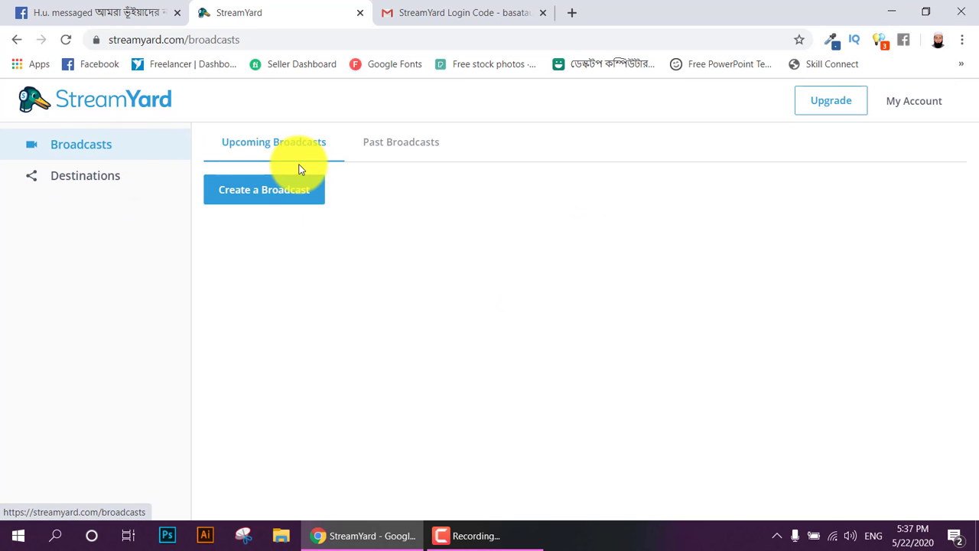
pyautogui.click(84, 183)
pyautogui.click(87, 147)
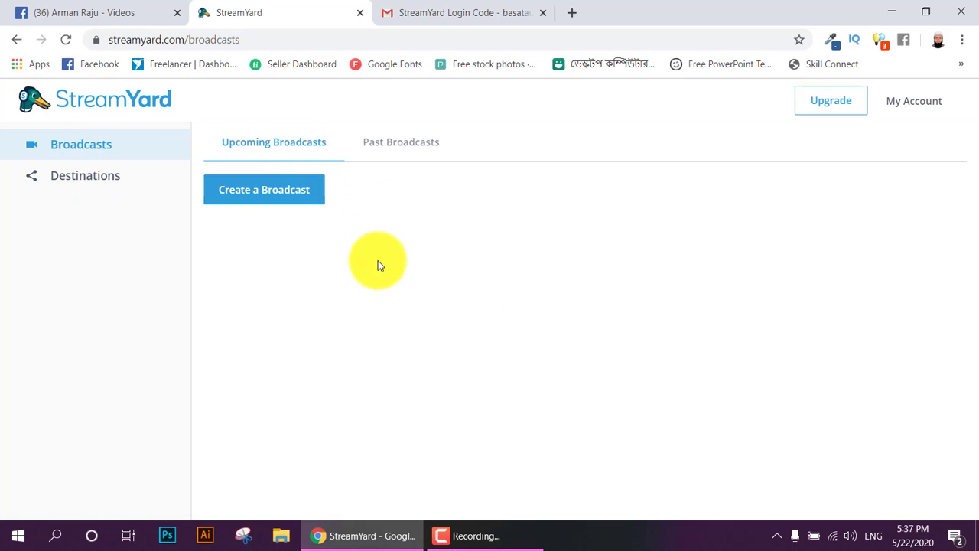
# Add a Facebook Page as a new destination and connect Facebook to grant the permissions.
pyautogui.click(119, 180)
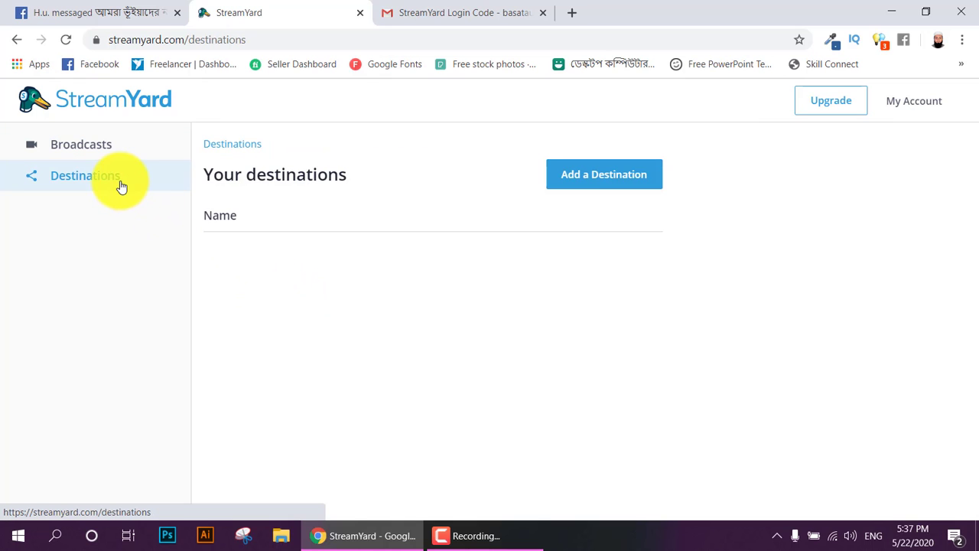
pyautogui.click(598, 183)
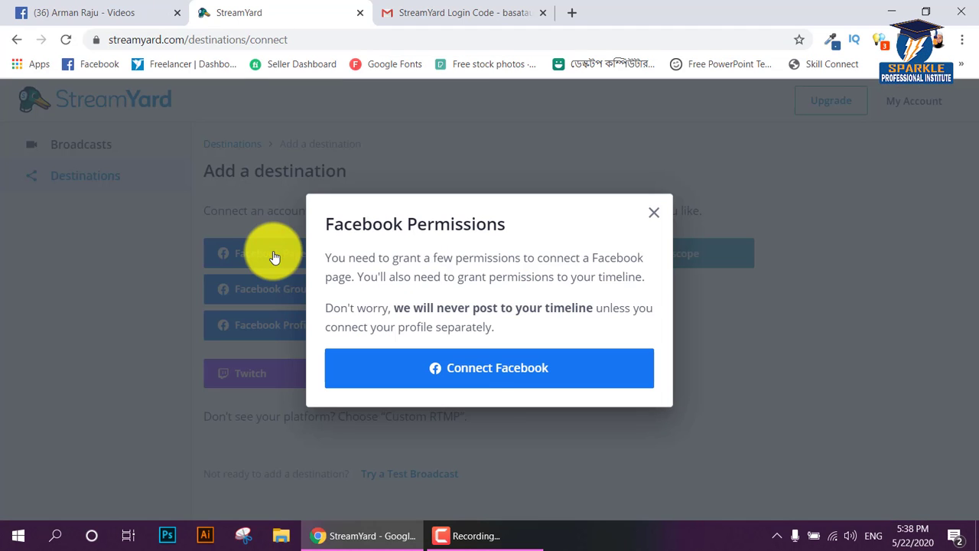
pyautogui.click(274, 256)
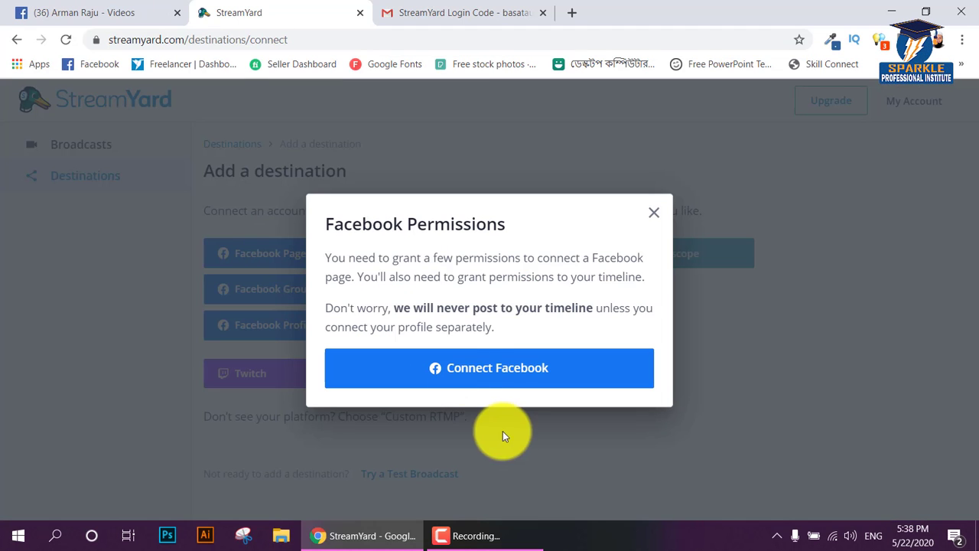
pyautogui.click(481, 379)
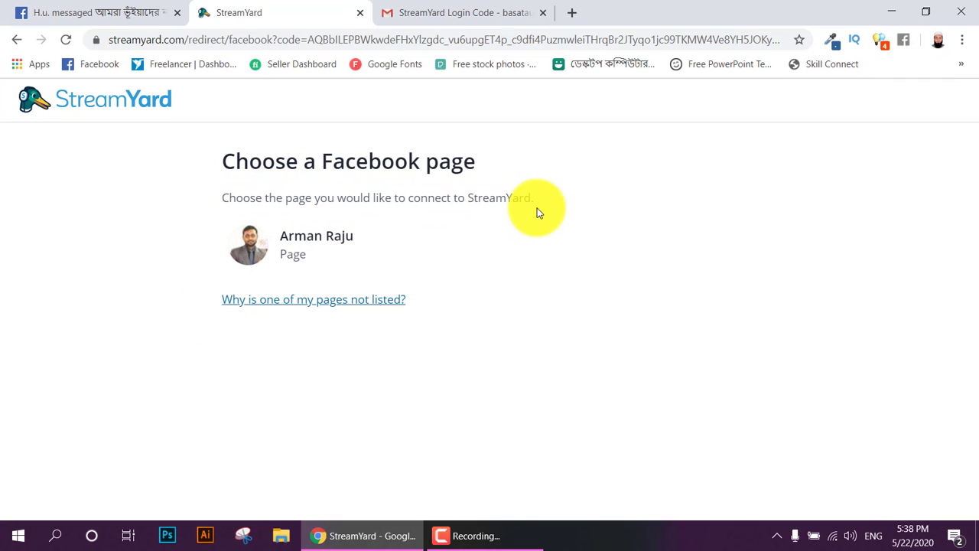
# Open the help on why a page is not listed and read the admin or editor role requirements.
pyautogui.click(308, 299)
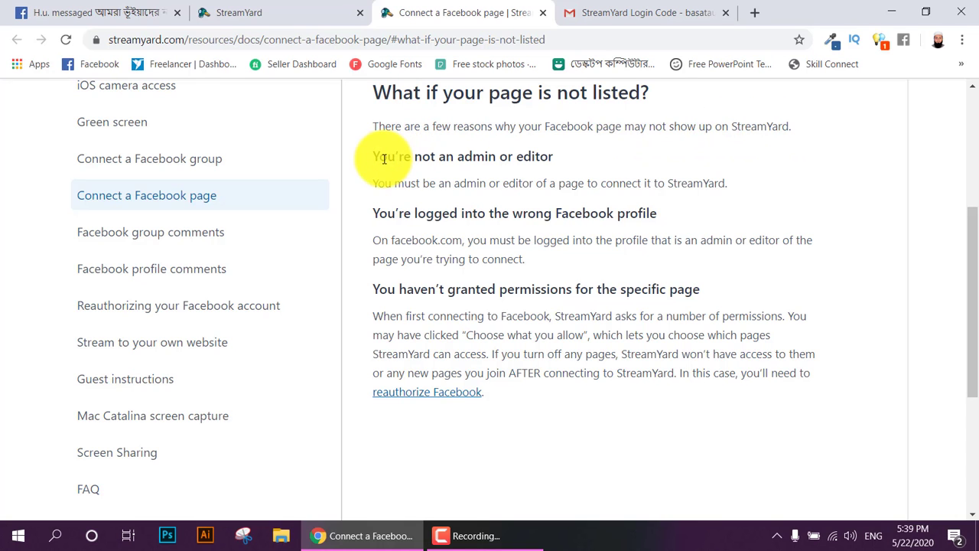
pyautogui.moveTo(387, 156); pyautogui.dragTo(555, 157)
pyautogui.click(574, 166)
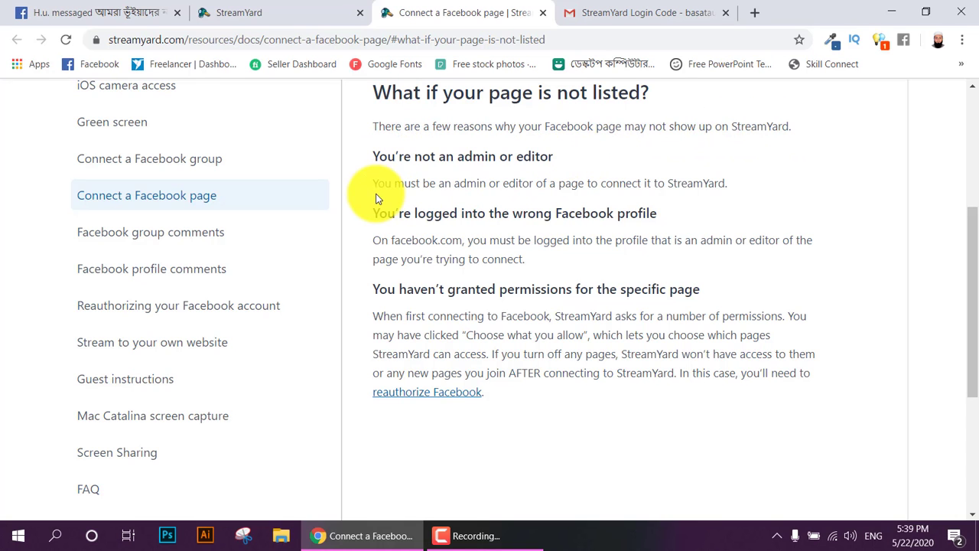
pyautogui.moveTo(375, 186); pyautogui.dragTo(583, 185)
pyautogui.scroll(3, 579, 219)
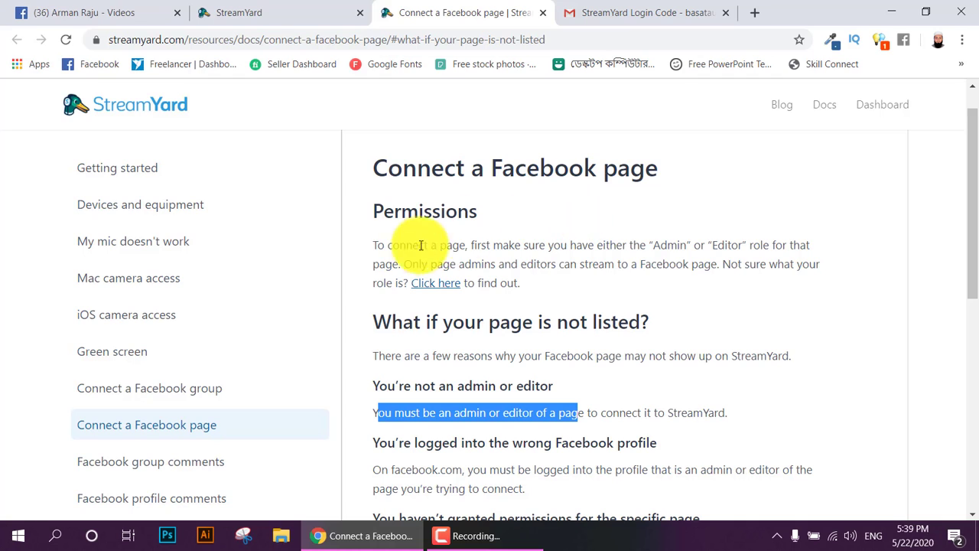
# Open the linked Facebook help article on finding your Page role and read its instructions.
pyautogui.click(433, 293)
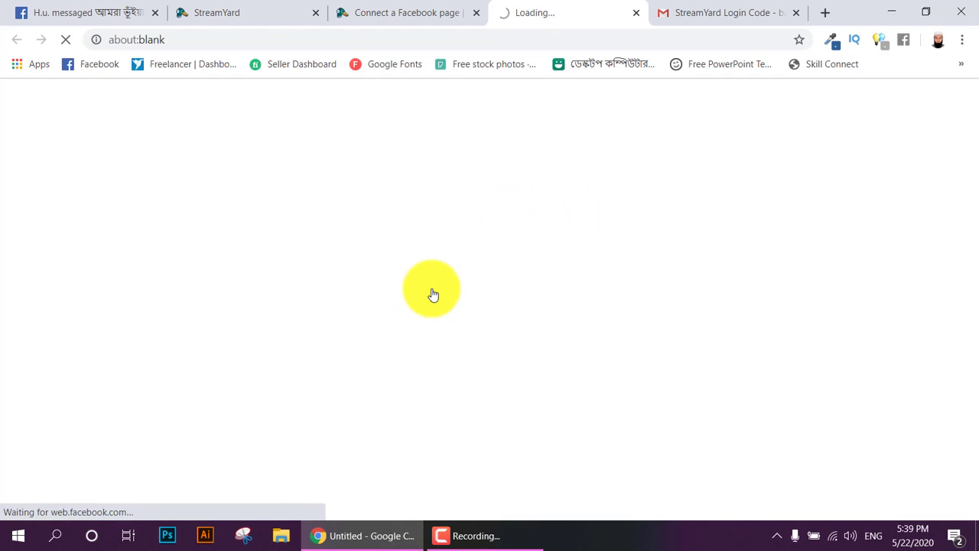
pyautogui.click(383, 12)
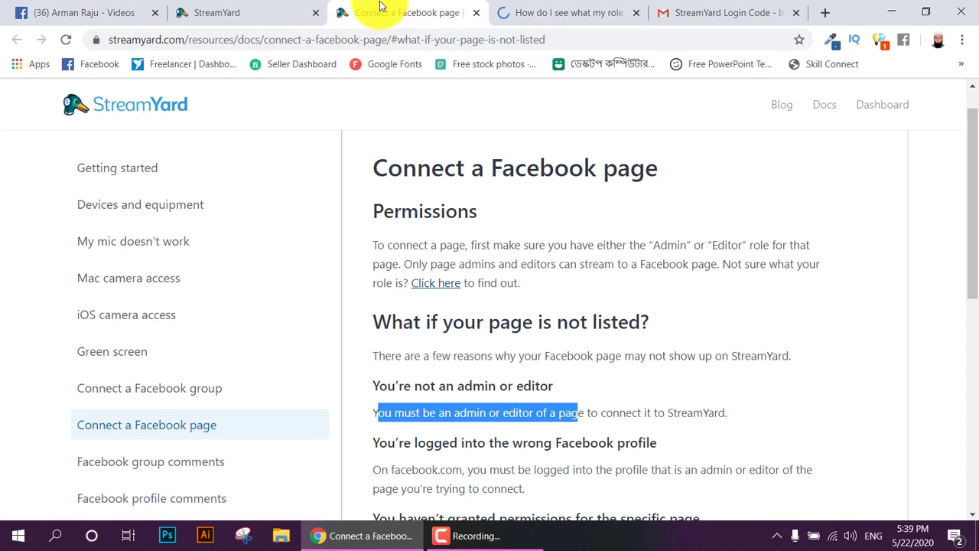
pyautogui.click(562, 12)
pyautogui.scroll(-2, 382, 304)
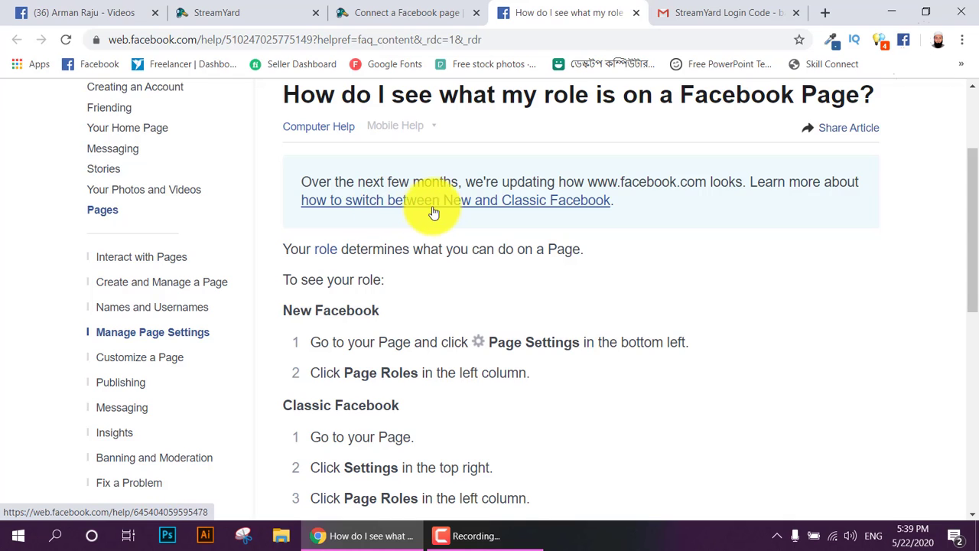
pyautogui.scroll(2, 487, 265)
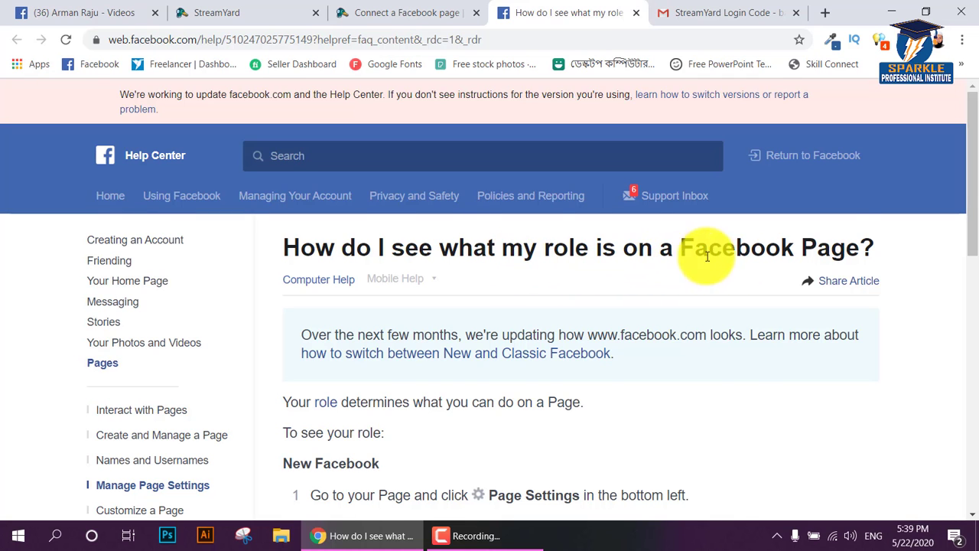
# Read the remaining StreamYard help reasons for an unlisted Facebook page, and open the article on reauthorizing Facebook.
pyautogui.click(386, 11)
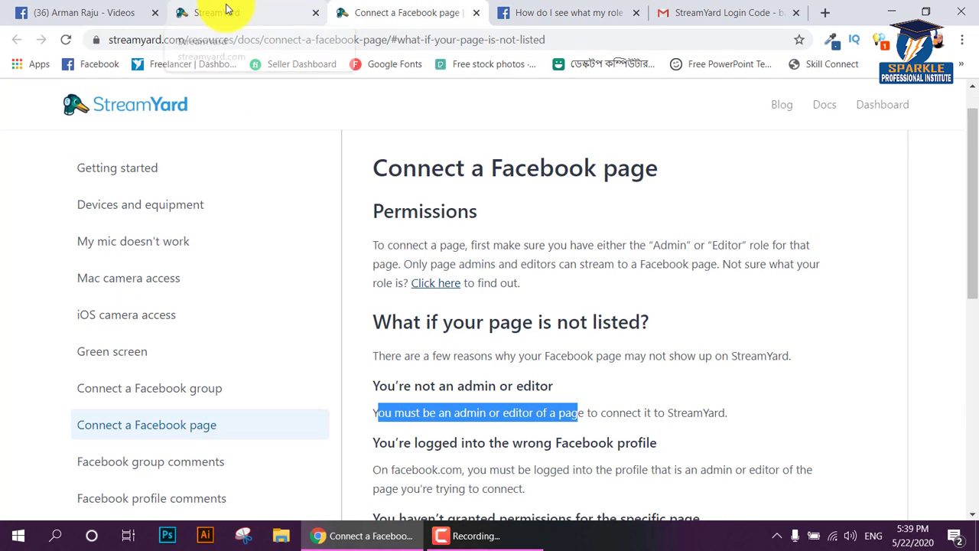
pyautogui.scroll(-1, 322, 399)
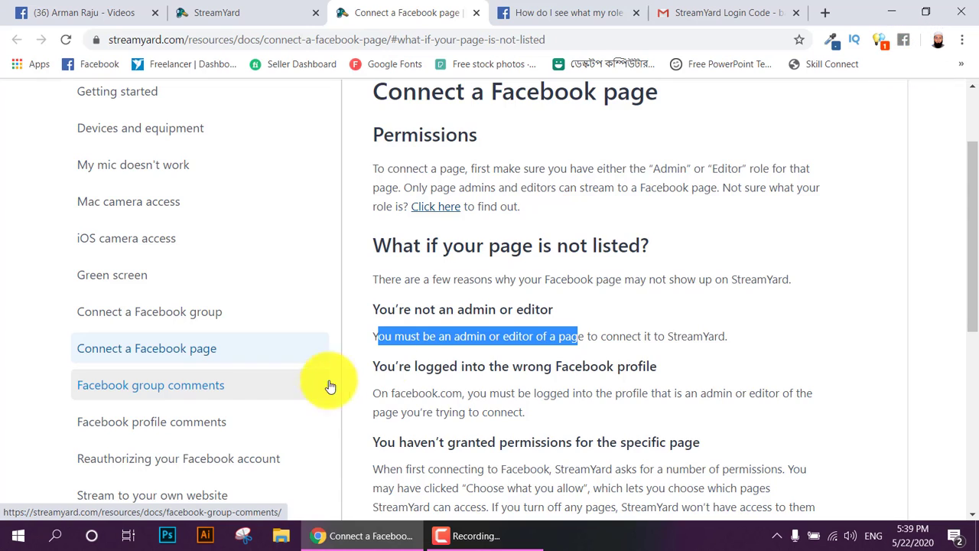
pyautogui.scroll(-2, 415, 350)
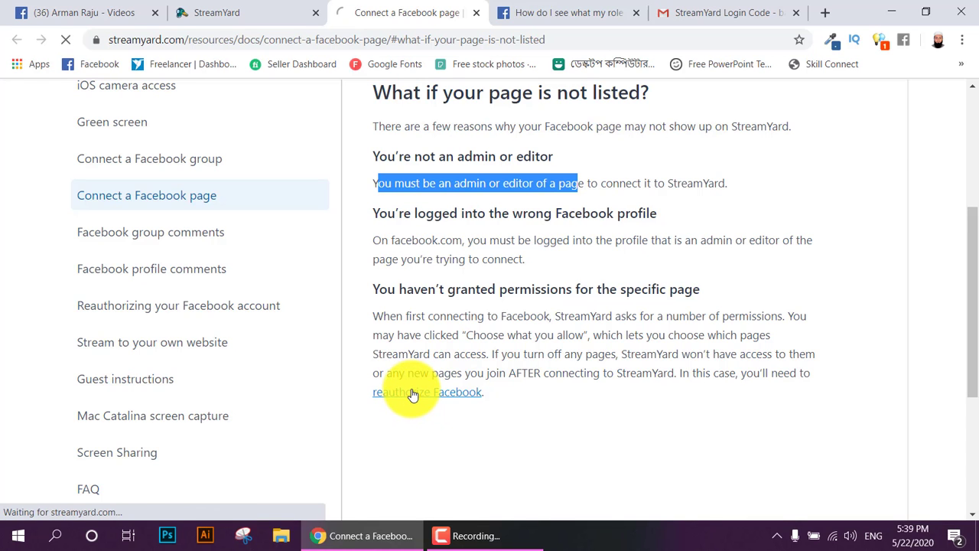
pyautogui.scroll(-5, 467, 309)
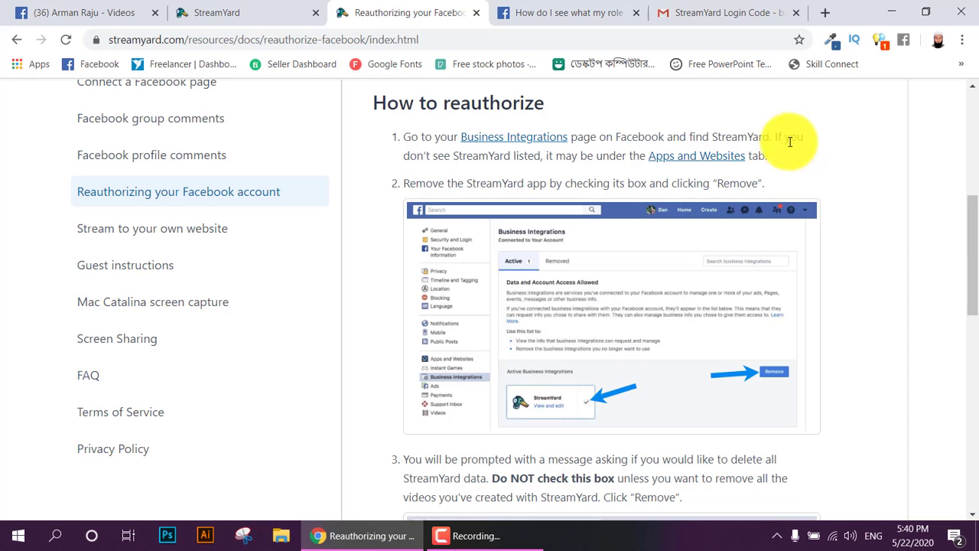
# Open Facebook's Business Integrations page from the reauthorization article, and view StreamYard's permission settings for editing.
pyautogui.keyDown('ctrl'); pyautogui.click(545, 145); pyautogui.keyUp('ctrl')
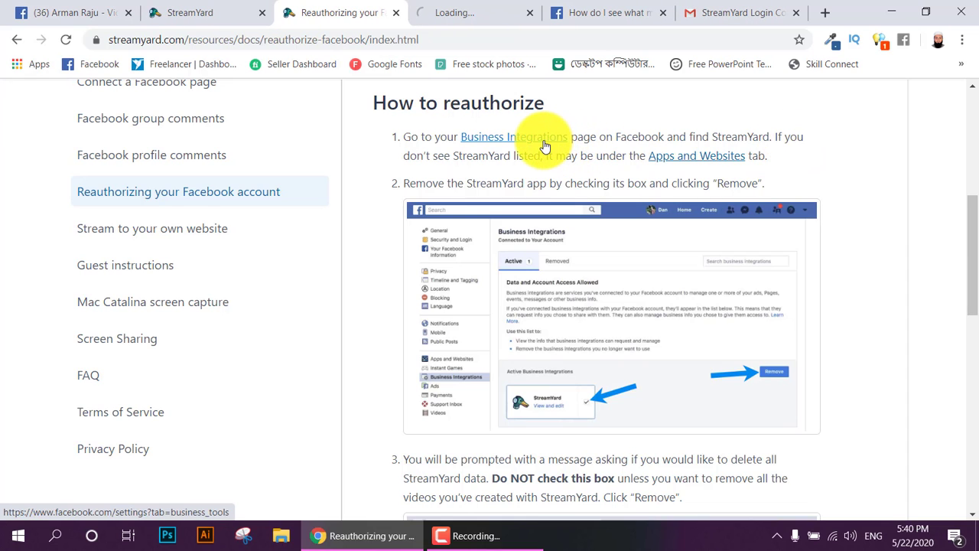
pyautogui.click(469, 8)
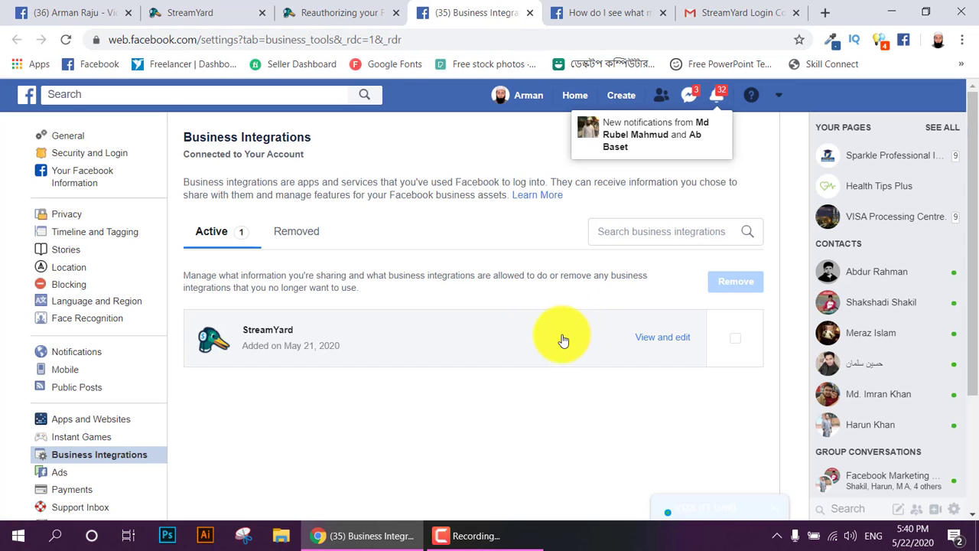
pyautogui.click(732, 347)
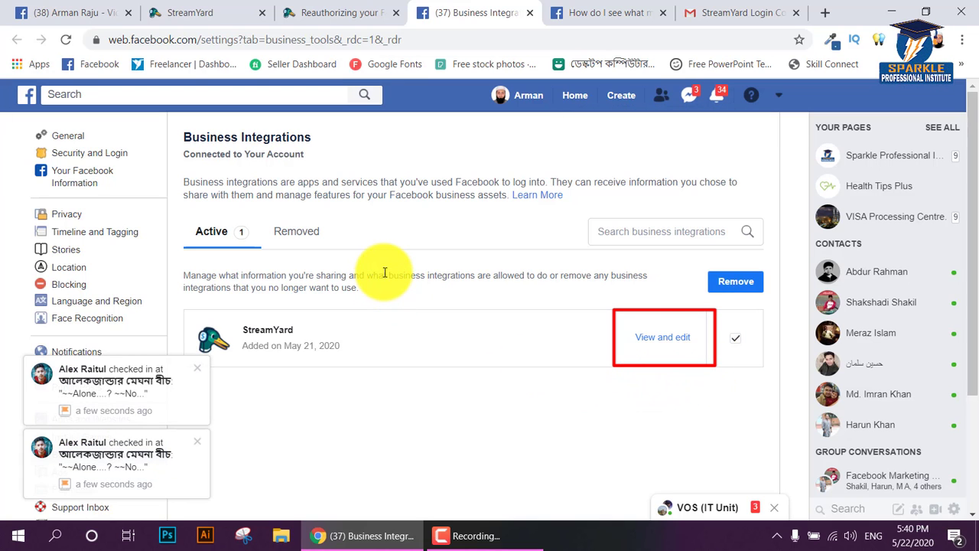
pyautogui.scroll(-2, 385, 273)
pyautogui.scroll(1, 385, 272)
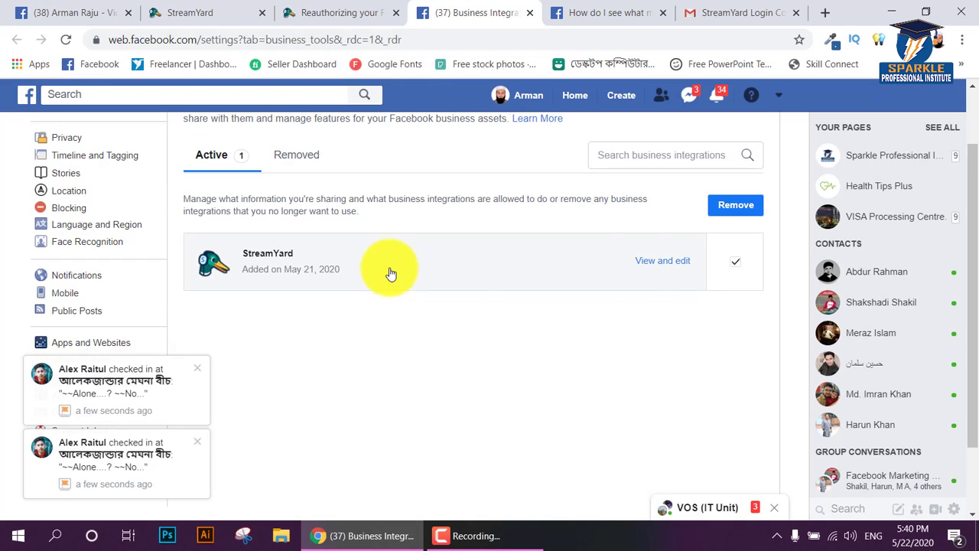
pyautogui.click(650, 264)
pyautogui.scroll(-1, 579, 284)
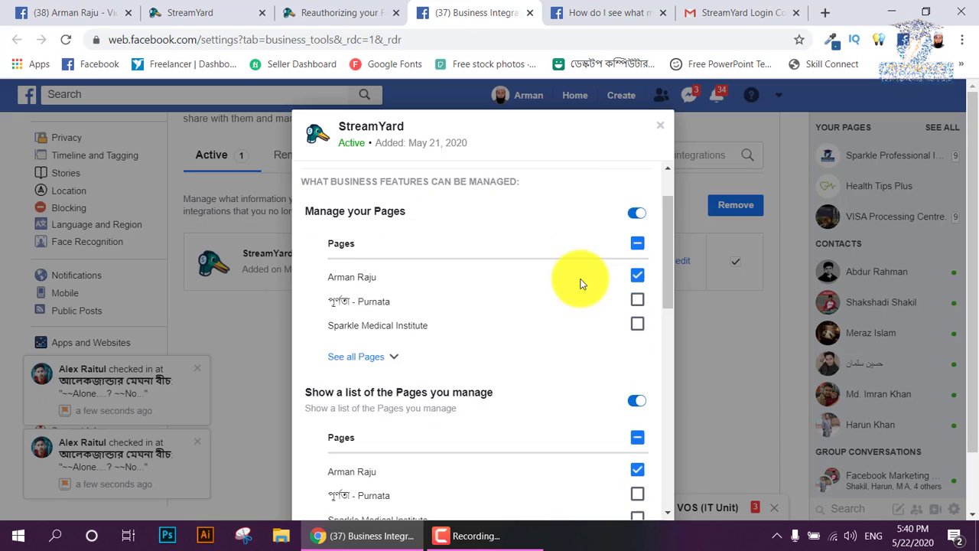
pyautogui.scroll(1, 580, 284)
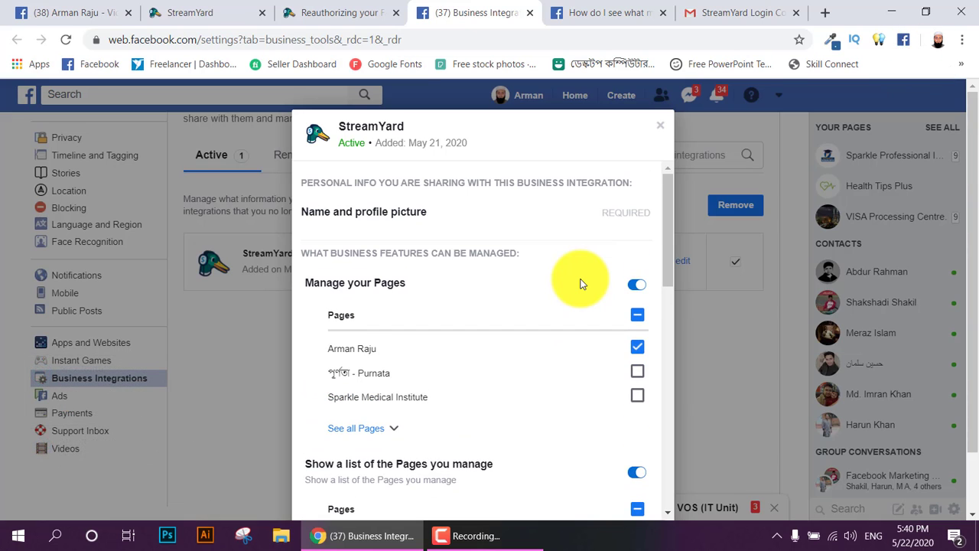
# Try clearing the selected Page, and switch all Pages on and off under Manage your Pages.
pyautogui.click(638, 349)
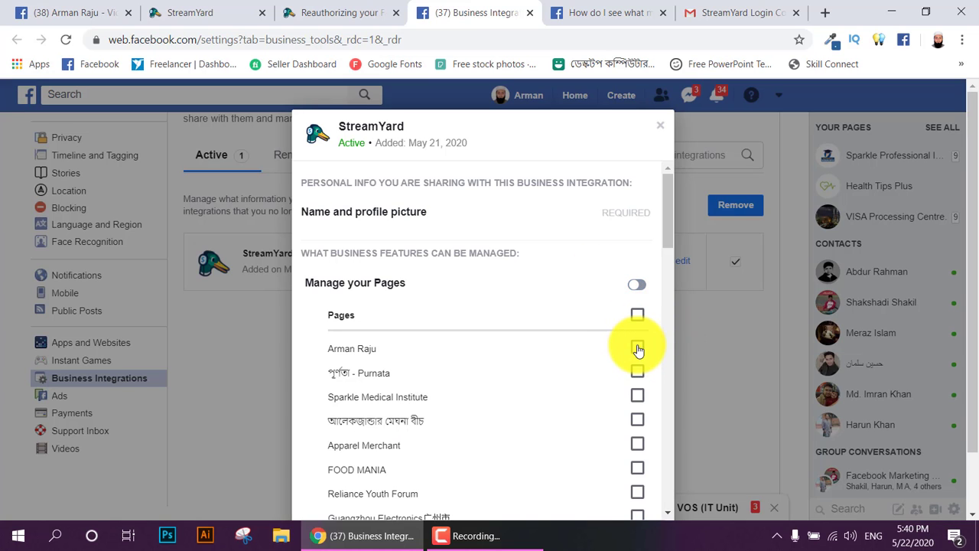
pyautogui.scroll(-2, 638, 352)
pyautogui.scroll(-3, 601, 262)
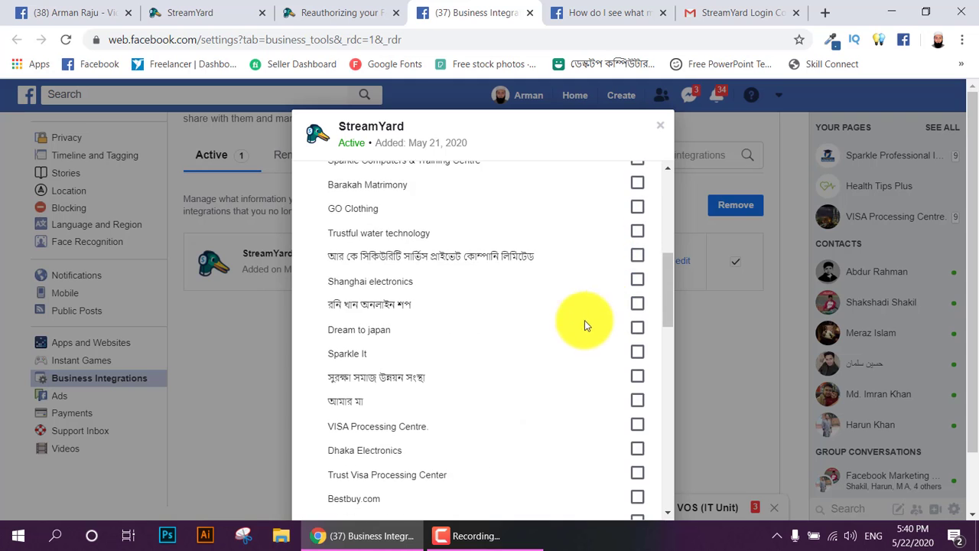
pyautogui.scroll(-3, 570, 342)
pyautogui.scroll(4, 569, 343)
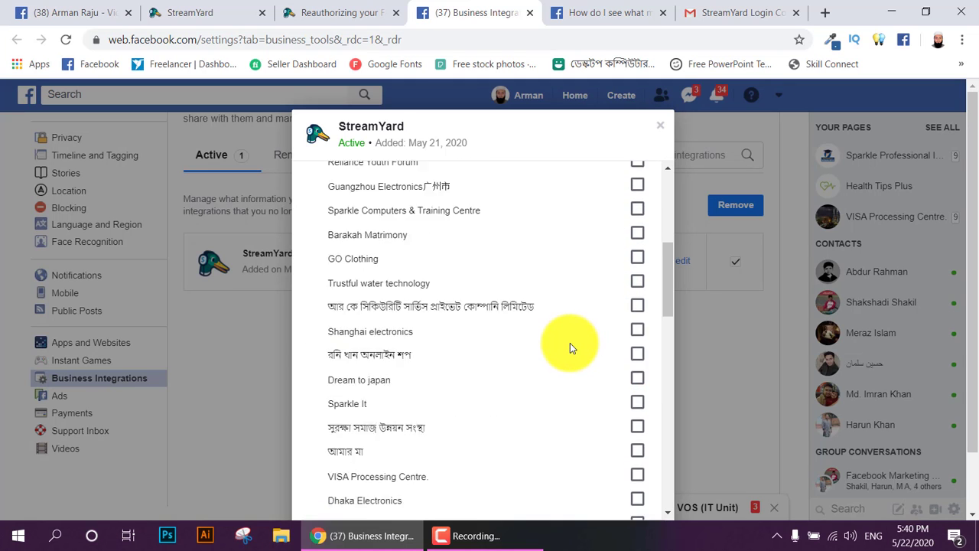
pyautogui.scroll(4, 570, 348)
pyautogui.click(636, 314)
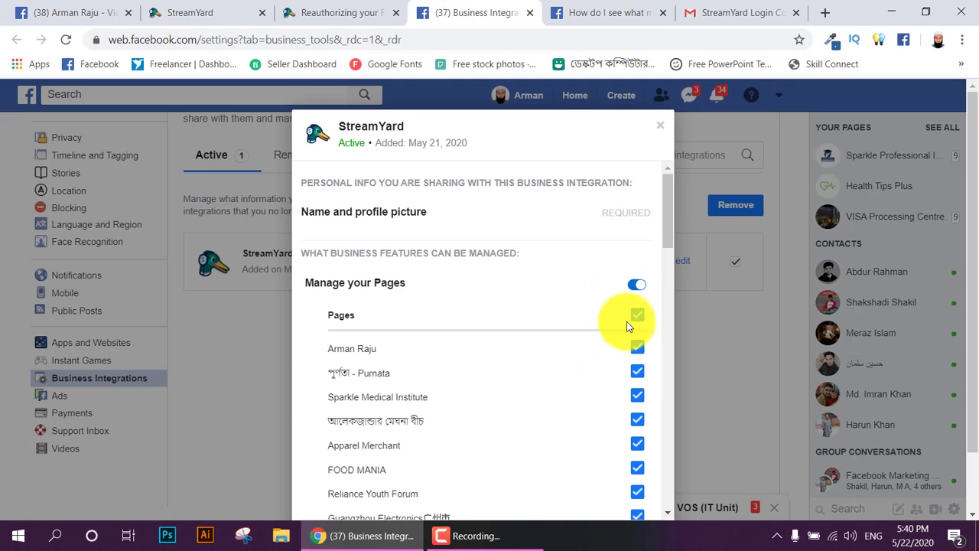
pyautogui.click(636, 318)
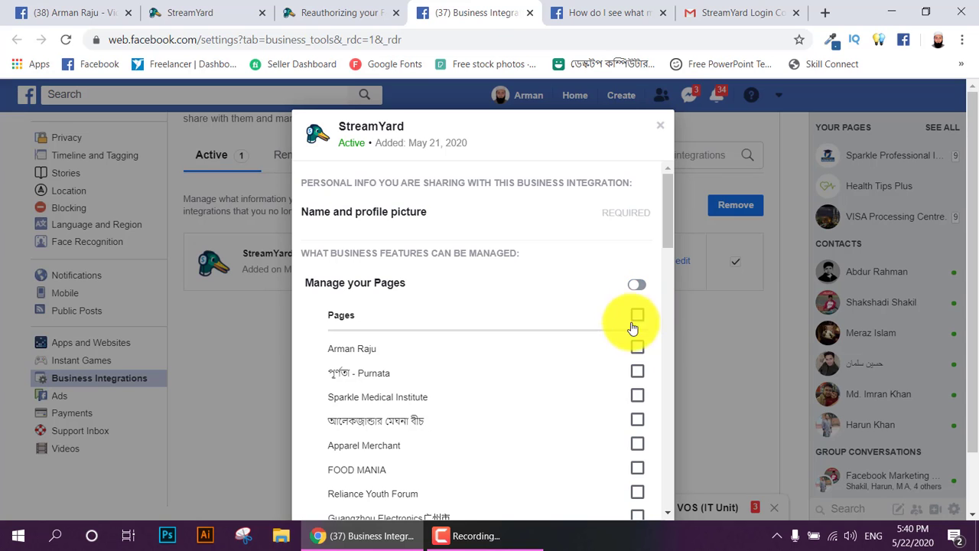
# Allow StreamYard to manage only the first listed Page under Manage your Pages, and save the integration's permissions.
pyautogui.scroll(-1, 622, 349)
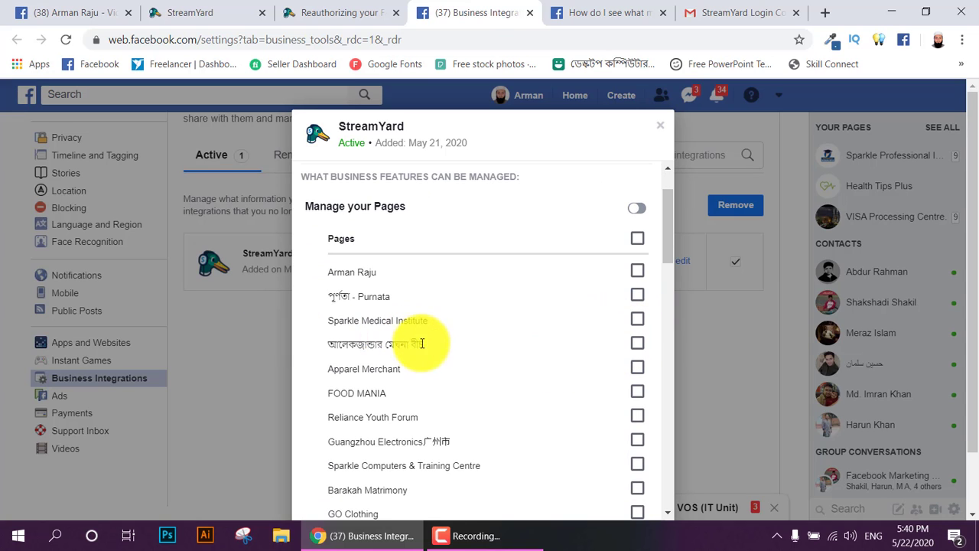
pyautogui.click(638, 345)
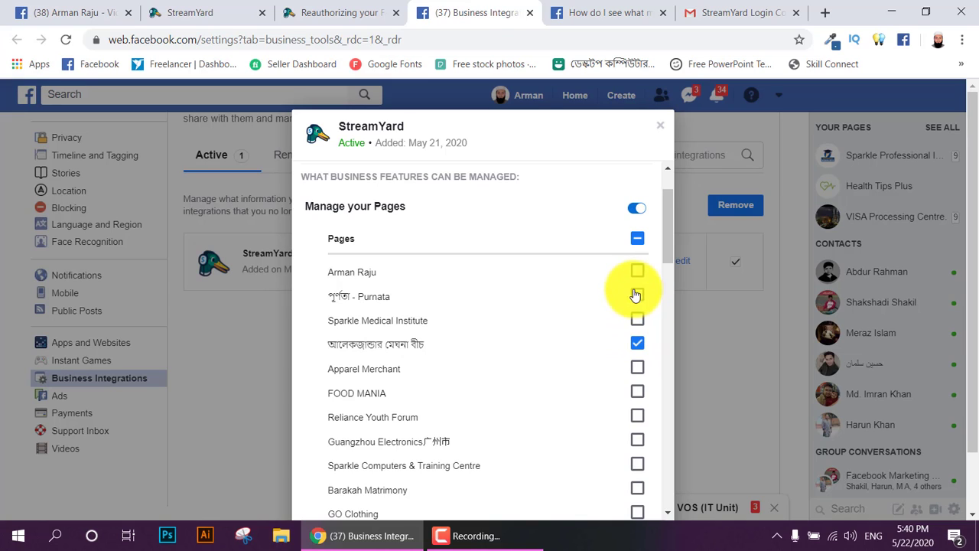
pyautogui.click(637, 343)
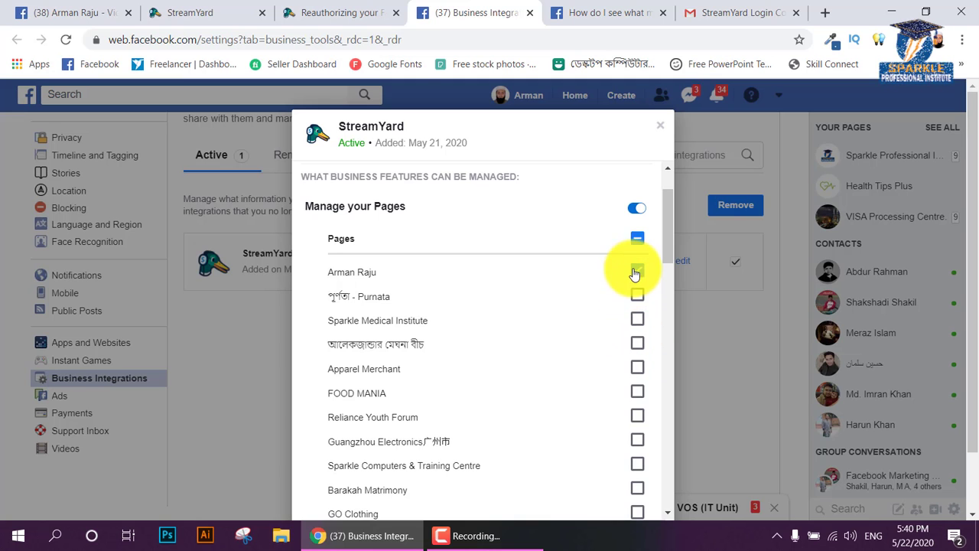
pyautogui.scroll(-10, 667, 291)
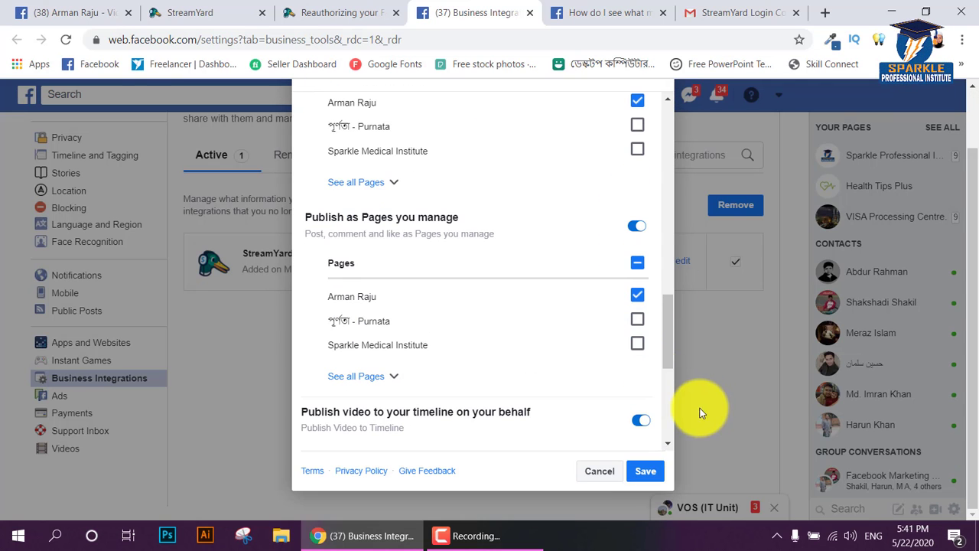
pyautogui.click(647, 473)
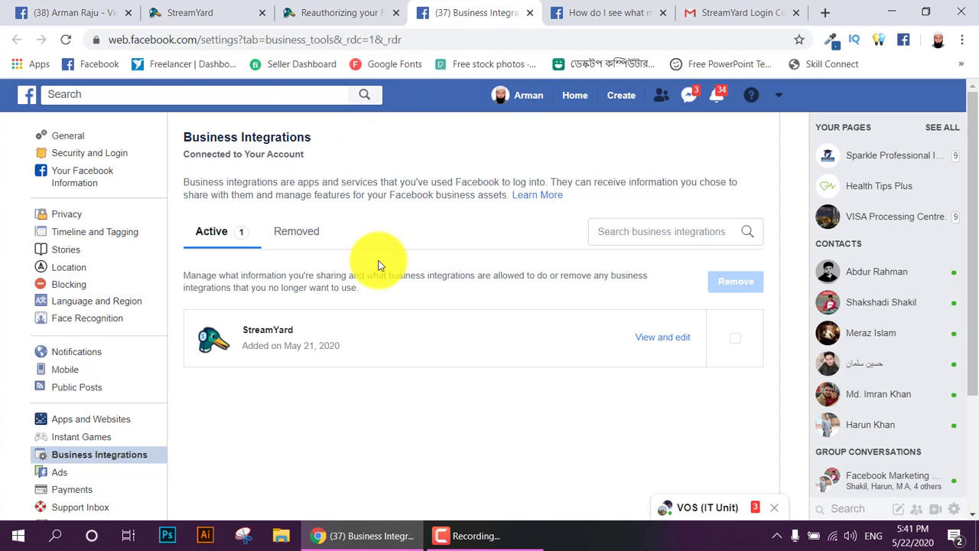
# Review the StreamYard article on why reauthorizing a Facebook account is required and how to do it.
pyautogui.click(359, 7)
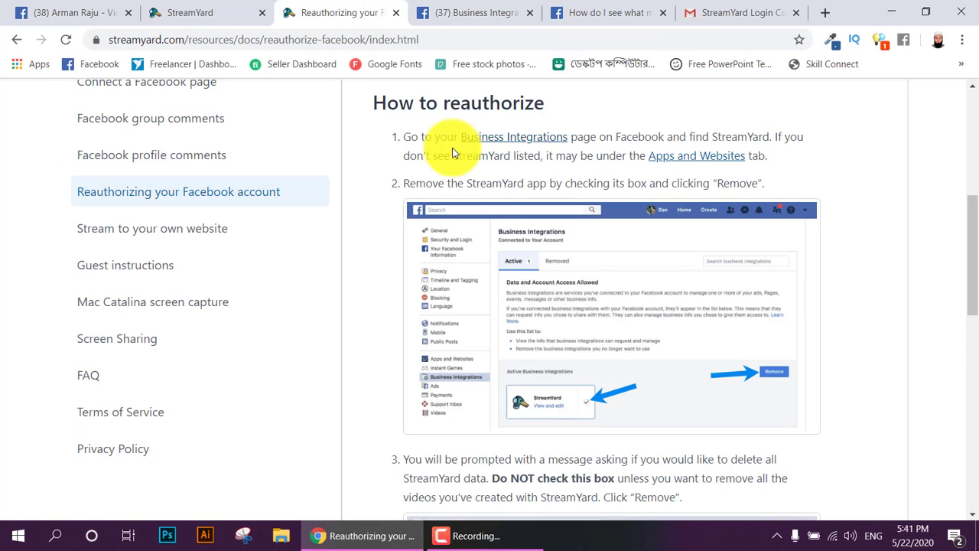
pyautogui.scroll(3, 382, 188)
pyautogui.scroll(2, 270, 229)
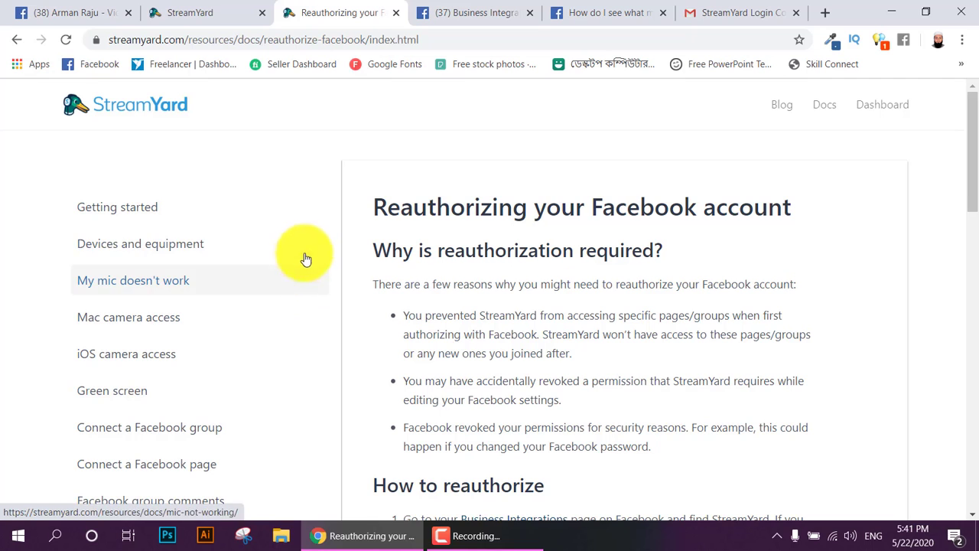
pyautogui.scroll(-1, 343, 234)
pyautogui.scroll(1, 343, 237)
pyautogui.scroll(-4, 343, 237)
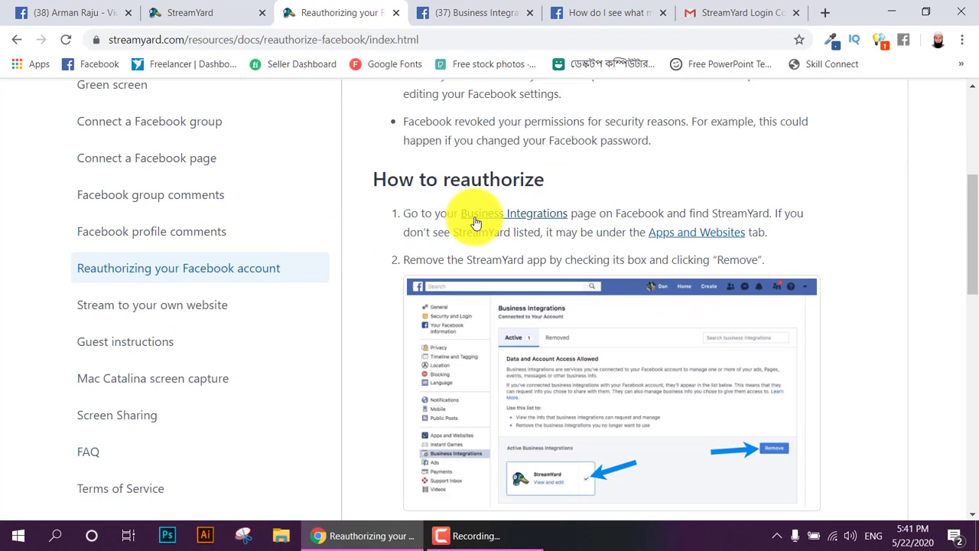
pyautogui.scroll(1, 406, 245)
pyautogui.scroll(4, 406, 246)
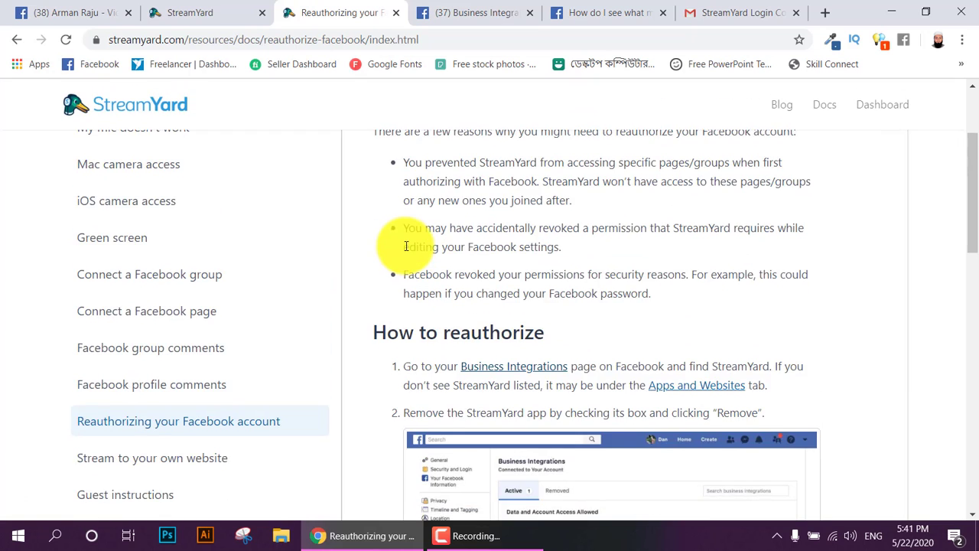
# Check the connected destinations in the StreamYard dashboard and return to the broadcasts page.
pyautogui.click(213, 9)
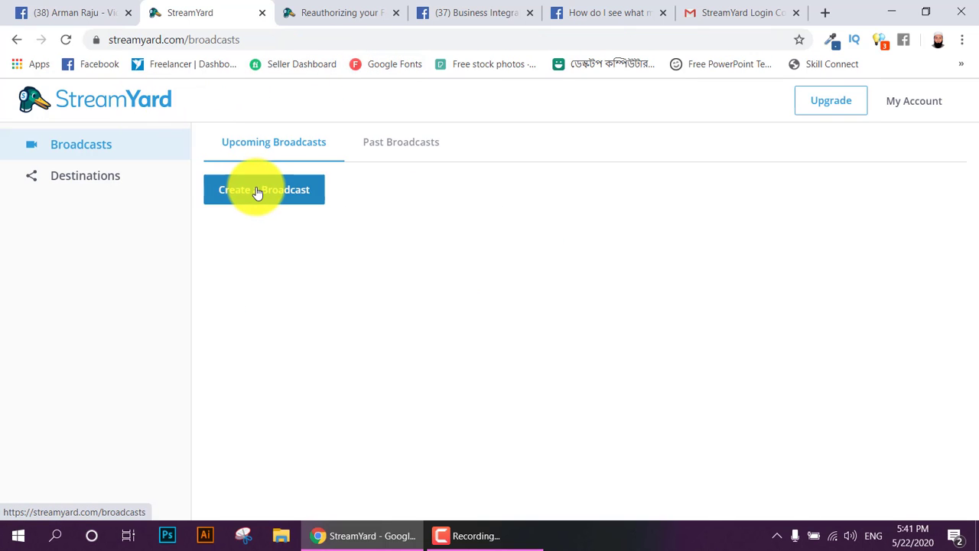
pyautogui.click(87, 175)
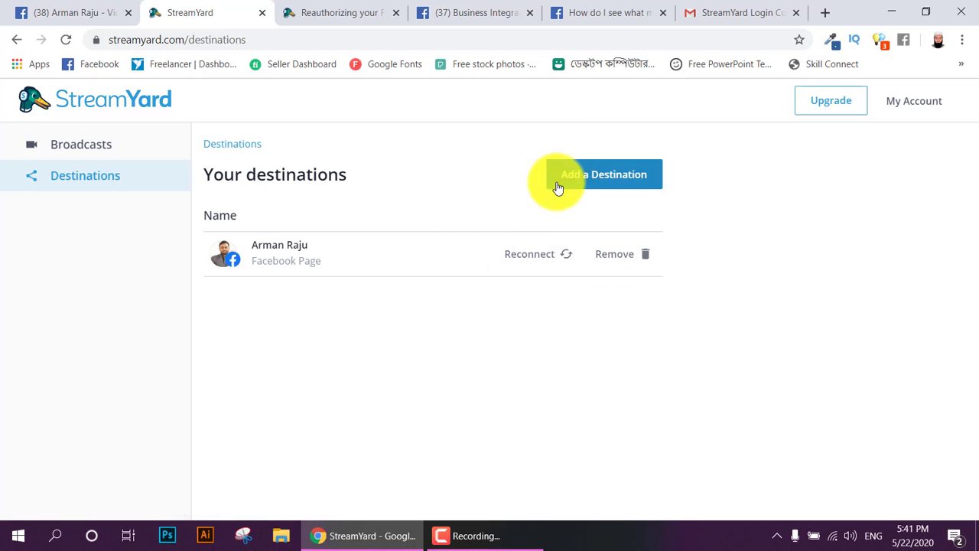
pyautogui.click(106, 158)
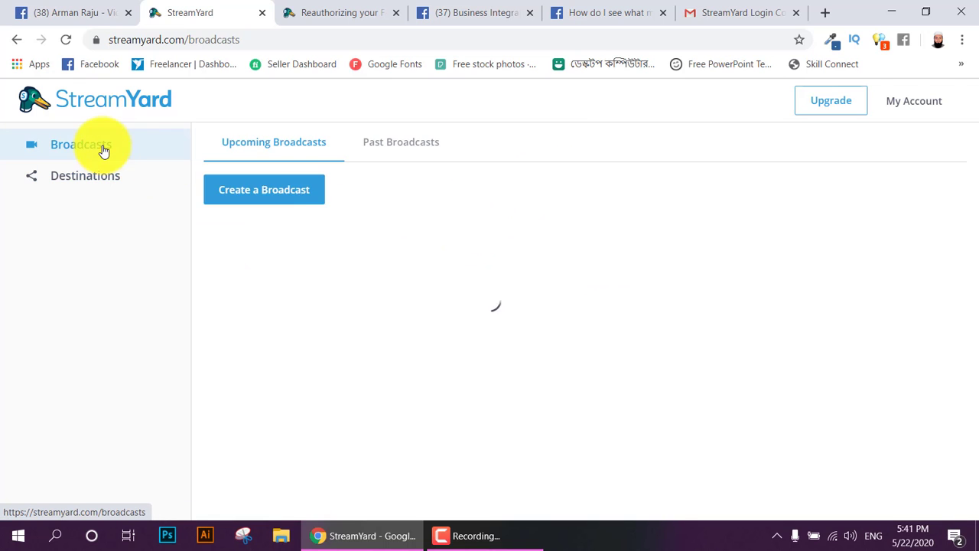
# Start a new broadcast to the connected Facebook Page and enter the title লাইভ ব্রডকাস্ট.
pyautogui.click(268, 197)
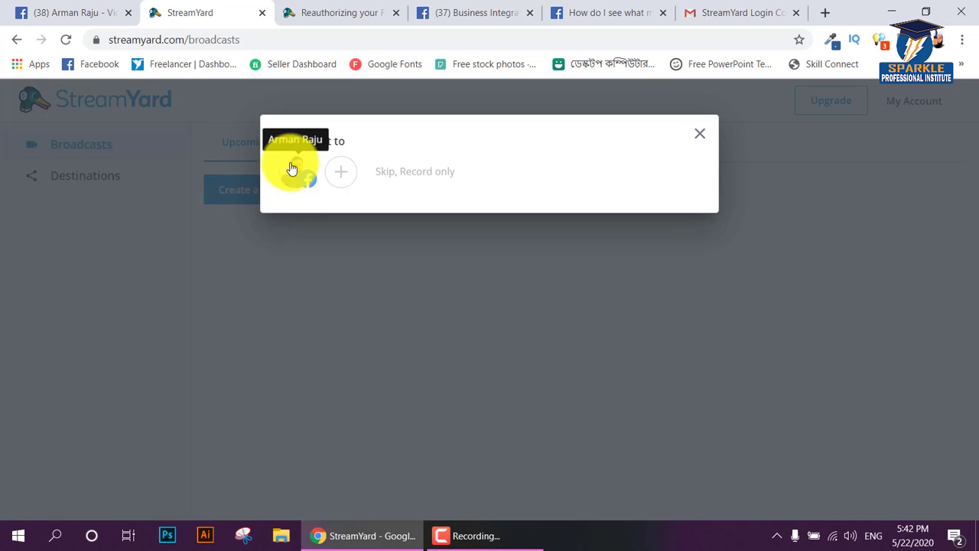
pyautogui.click(281, 187)
pyautogui.click(321, 231)
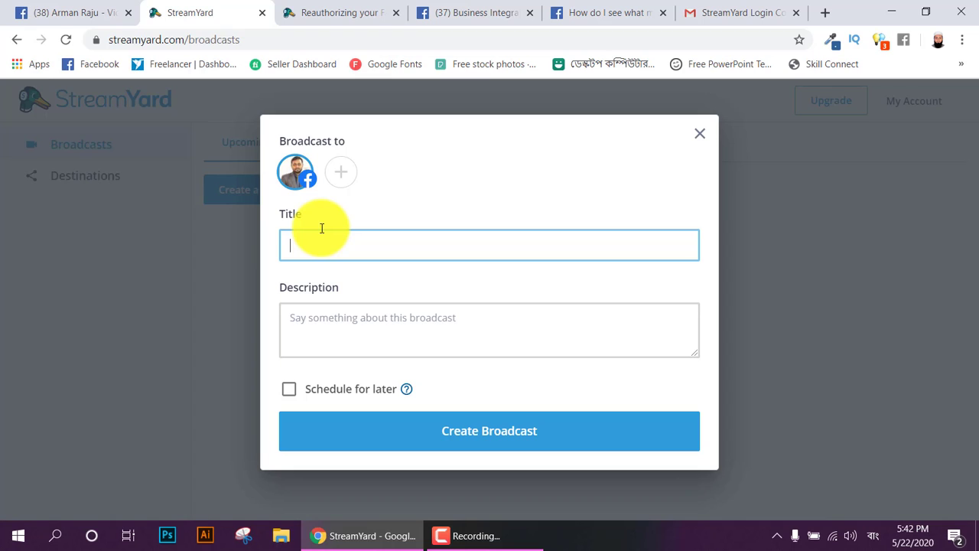
pyautogui.write('s')
pyautogui.press('BackSpace')
pyautogui.write('laiv')
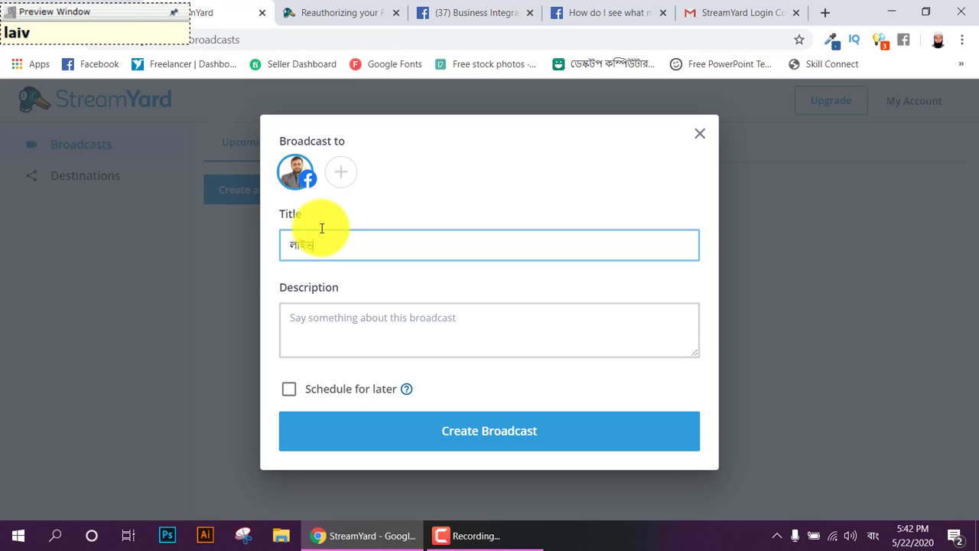
pyautogui.write(' s')
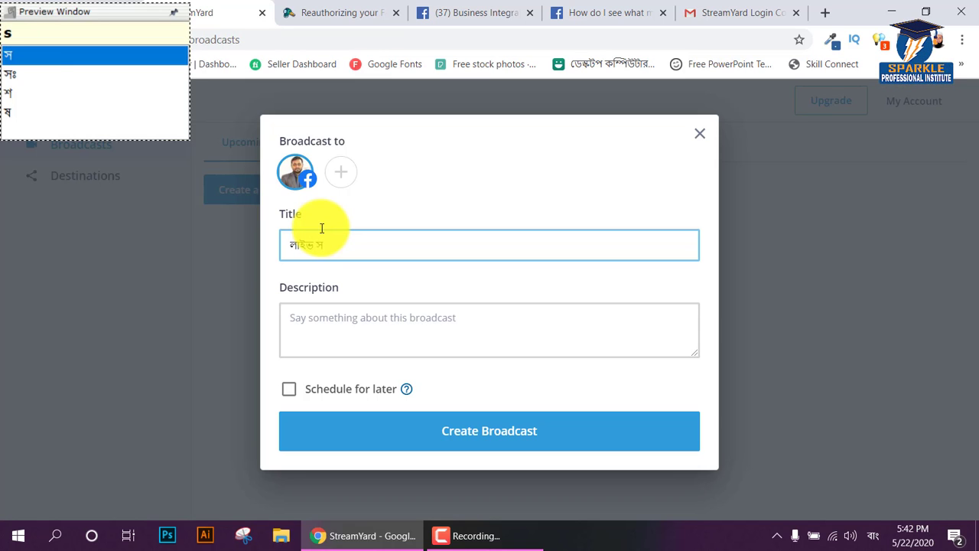
pyautogui.press('BackSpace')
pyautogui.write('brodkas')
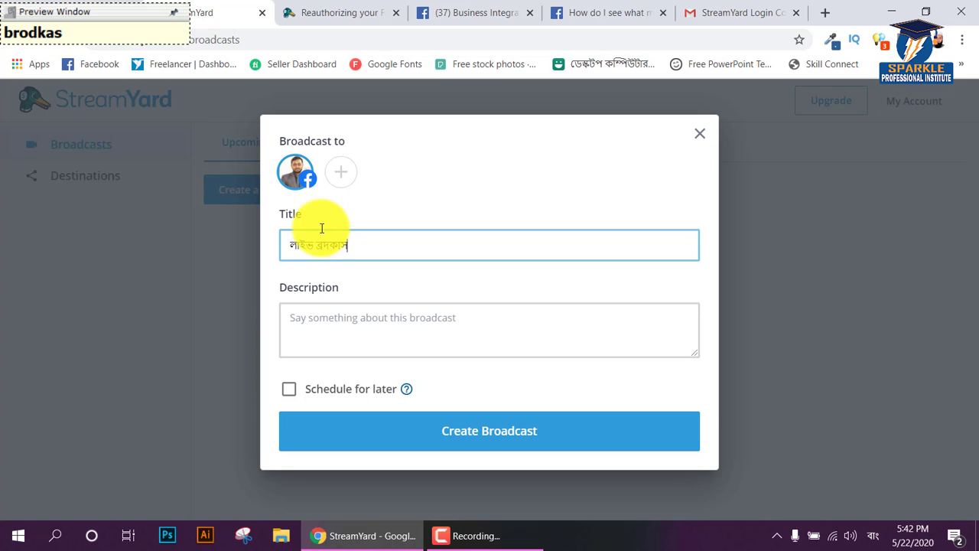
pyautogui.write('t')
pyautogui.press('Down')
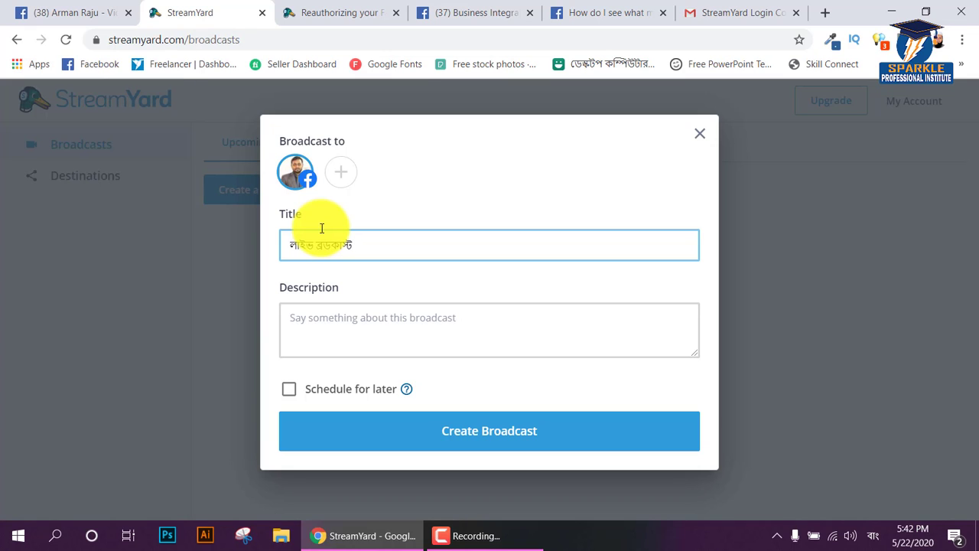
# Copy the broadcast title লাইভ ব্রডকাস্ট into the broadcast's description.
pyautogui.click(325, 309)
pyautogui.moveTo(353, 245); pyautogui.dragTo(274, 244)
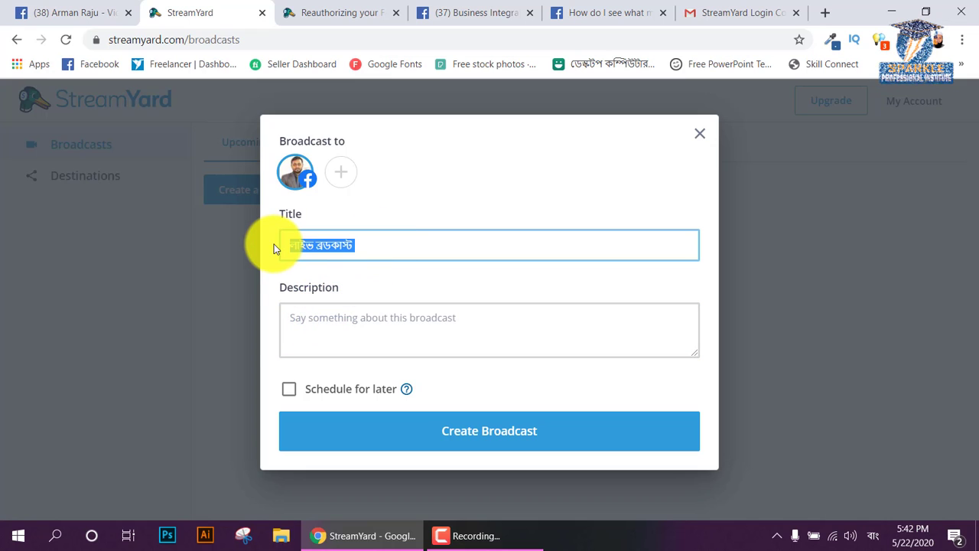
pyautogui.click(365, 327)
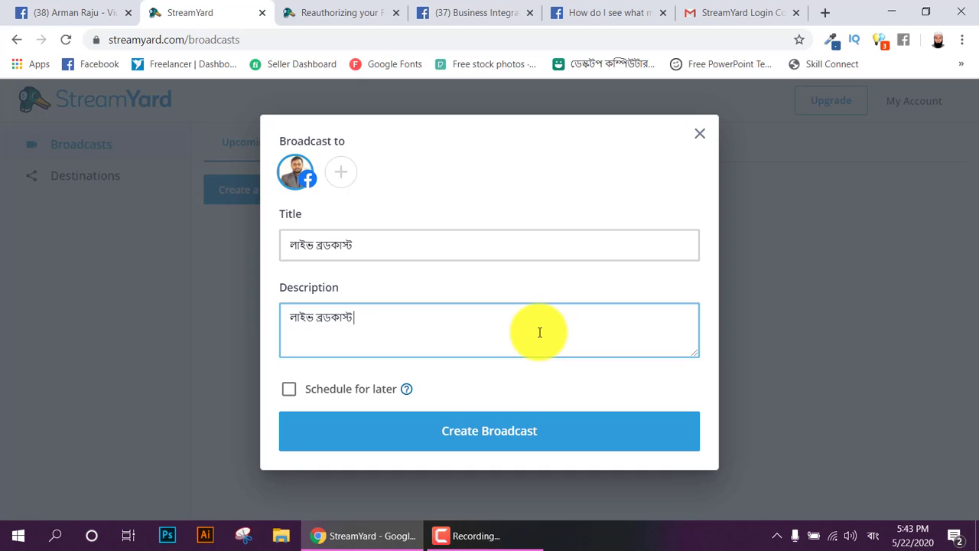
# Schedule the broadcast for later and choose Series-Course-Cover.png as its thumbnail image.
pyautogui.click(311, 393)
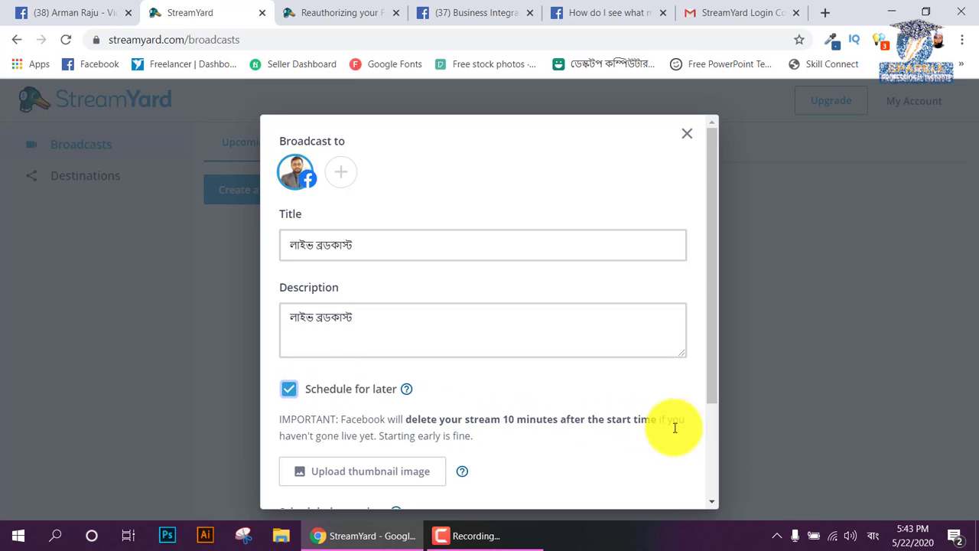
pyautogui.scroll(-1, 503, 437)
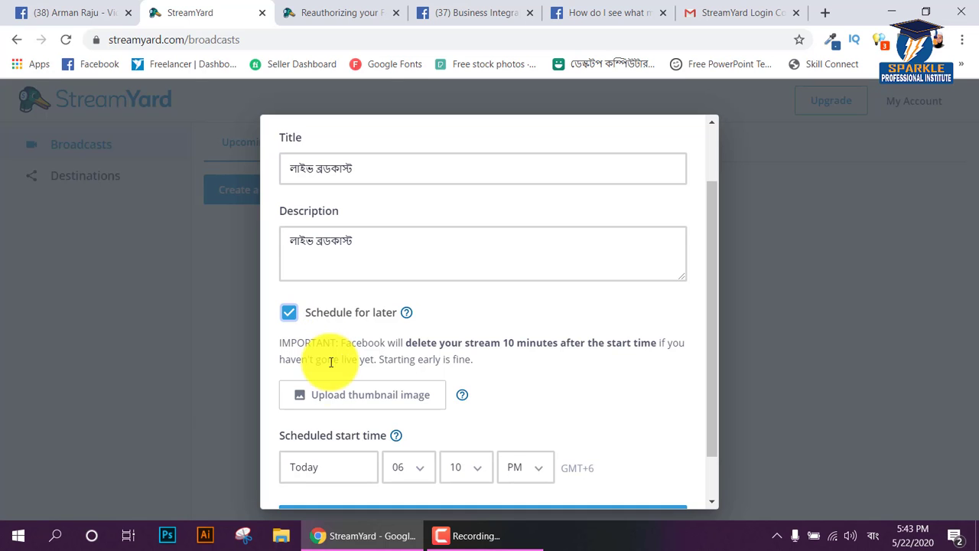
pyautogui.click(345, 400)
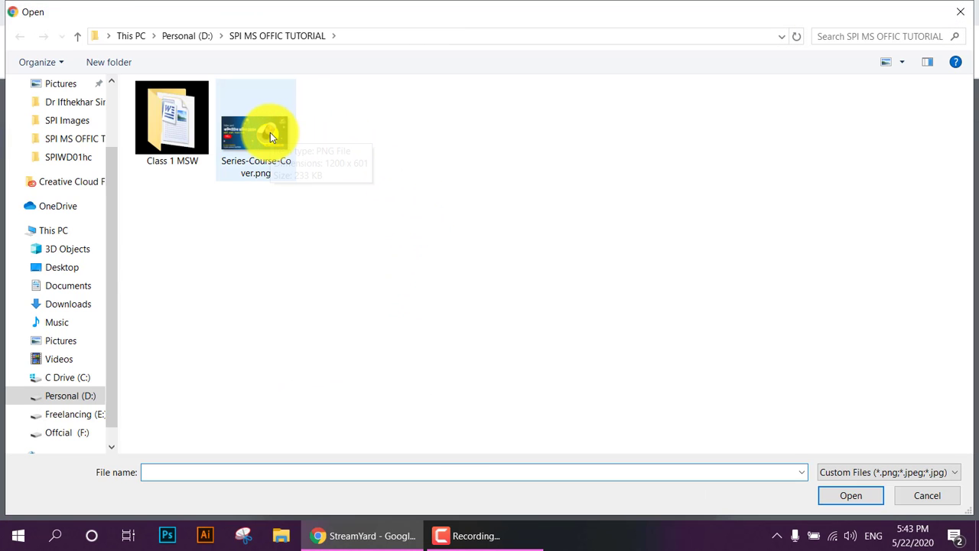
pyautogui.doubleClick(270, 133)
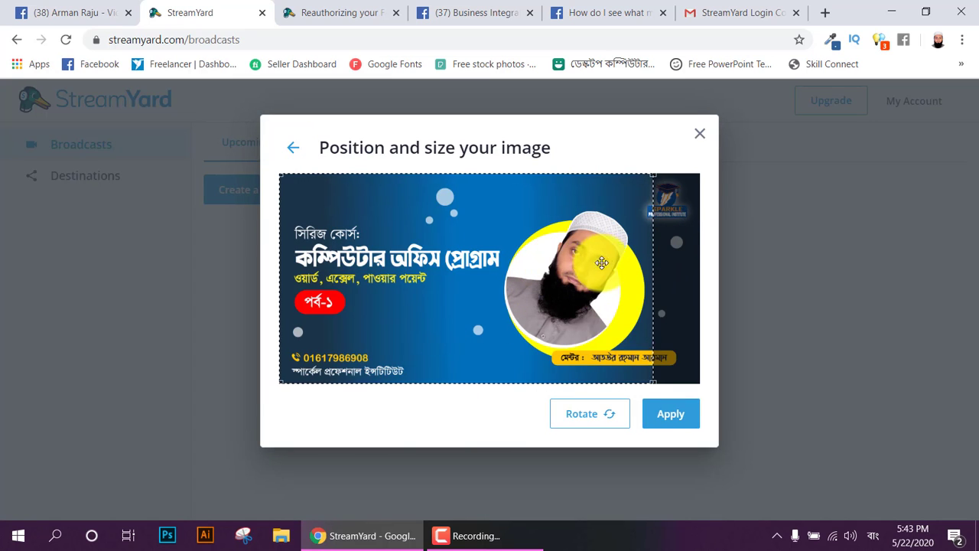
pyautogui.moveTo(593, 265); pyautogui.dragTo(613, 267)
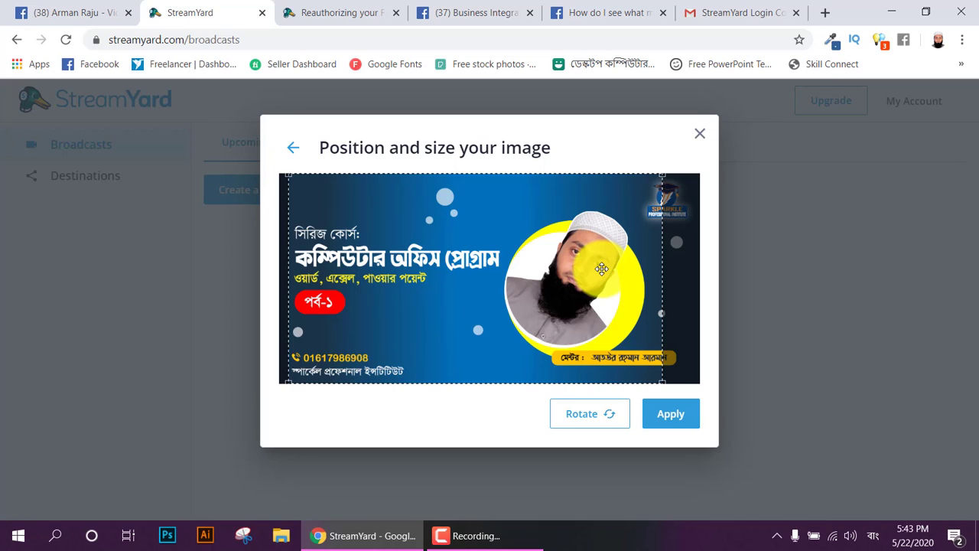
pyautogui.moveTo(601, 269); pyautogui.dragTo(607, 274)
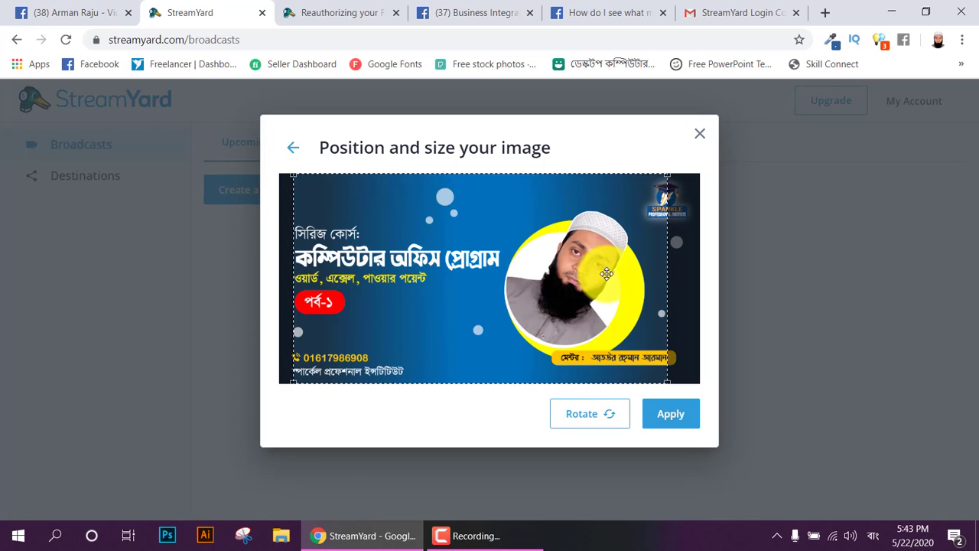
pyautogui.click(699, 133)
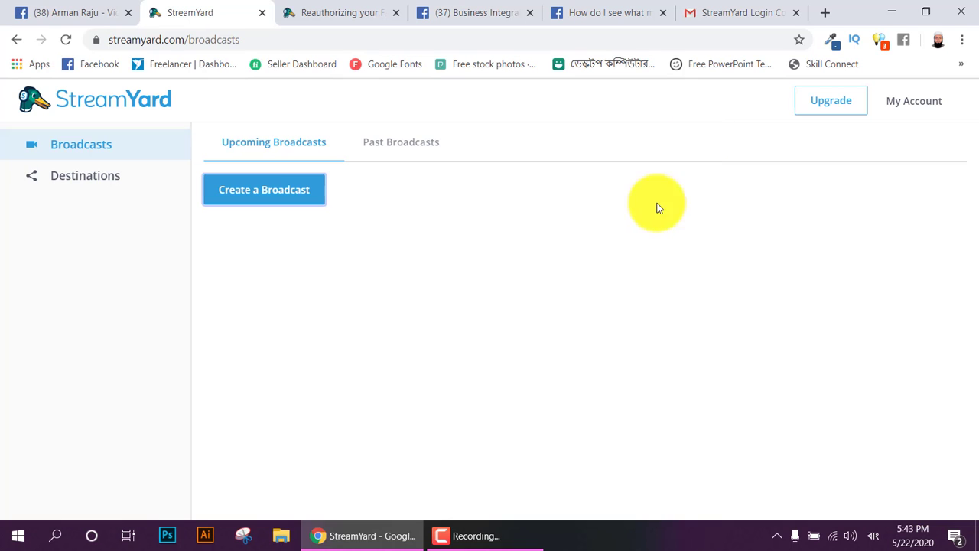
pyautogui.click(281, 195)
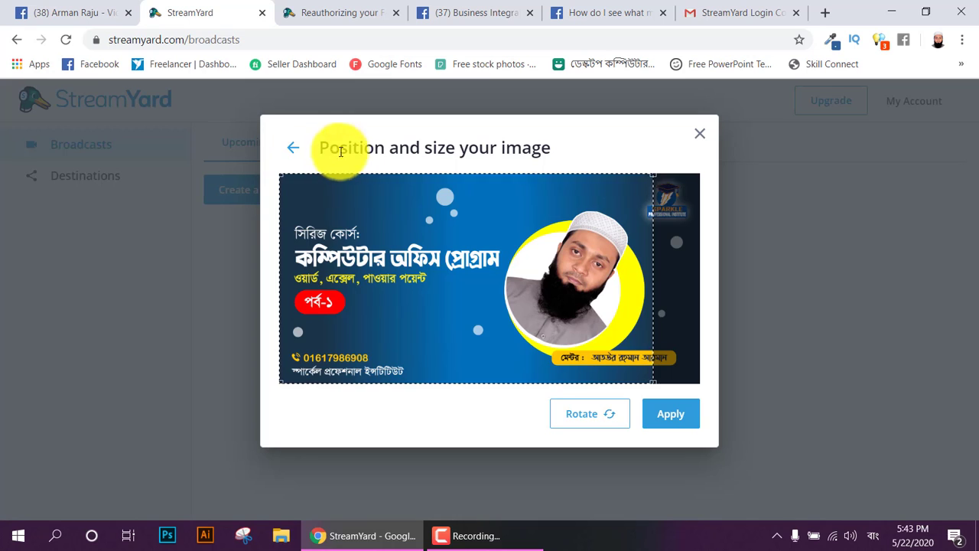
# Apply the thumbnail crop and set the scheduled start time to today at 06:00 PM.
pyautogui.click(683, 417)
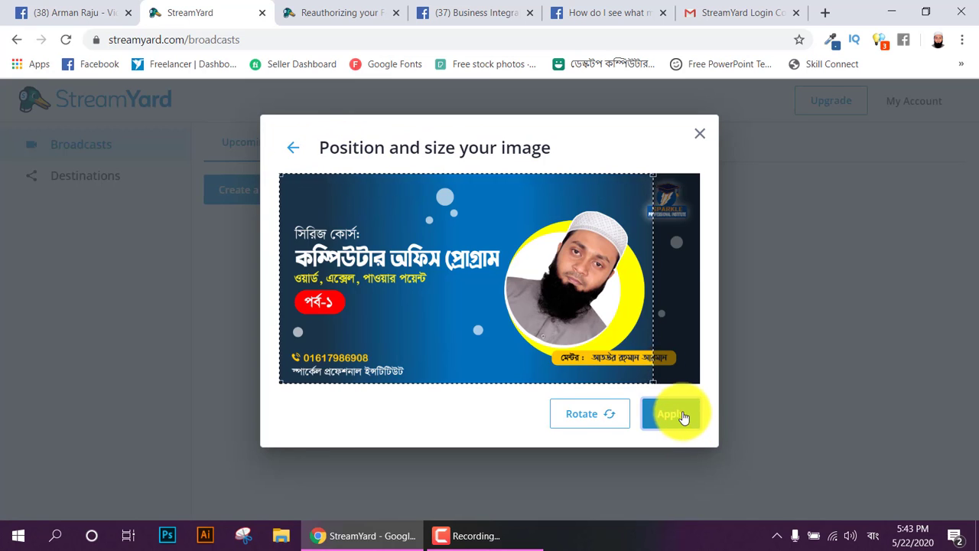
pyautogui.scroll(-2, 531, 371)
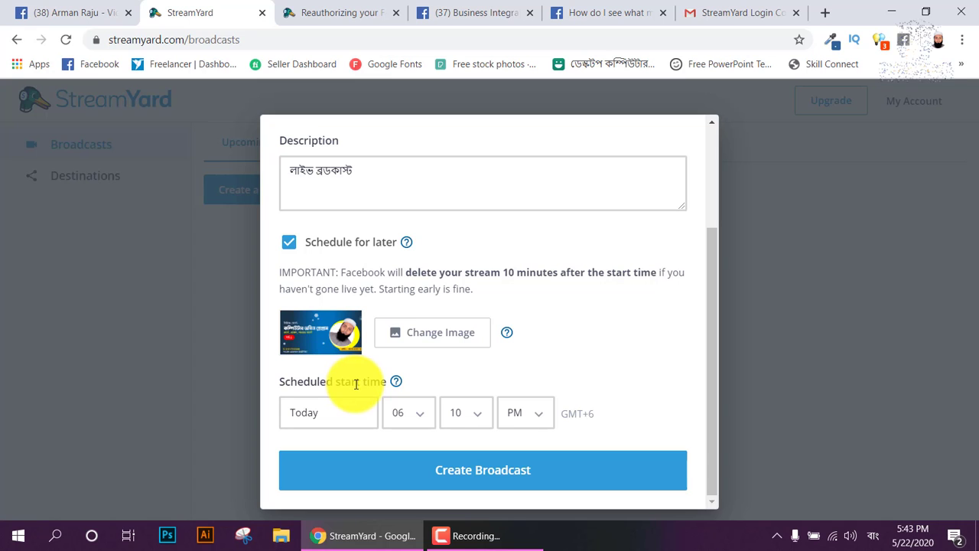
pyautogui.click(351, 411)
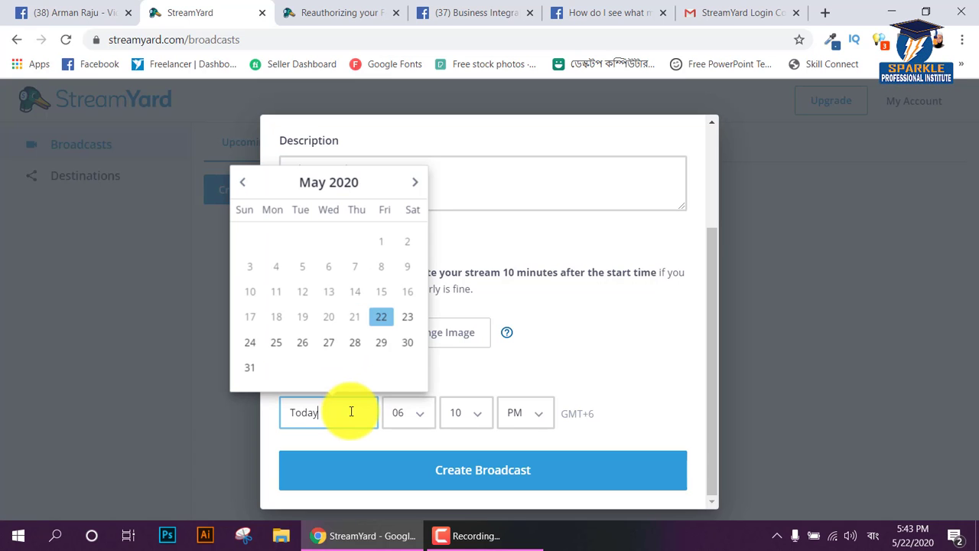
pyautogui.click(566, 363)
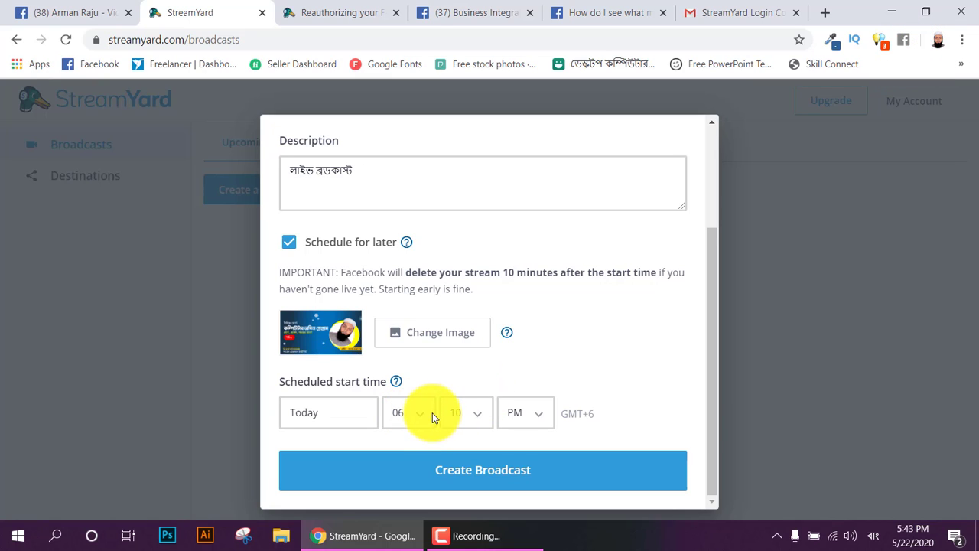
pyautogui.click(475, 416)
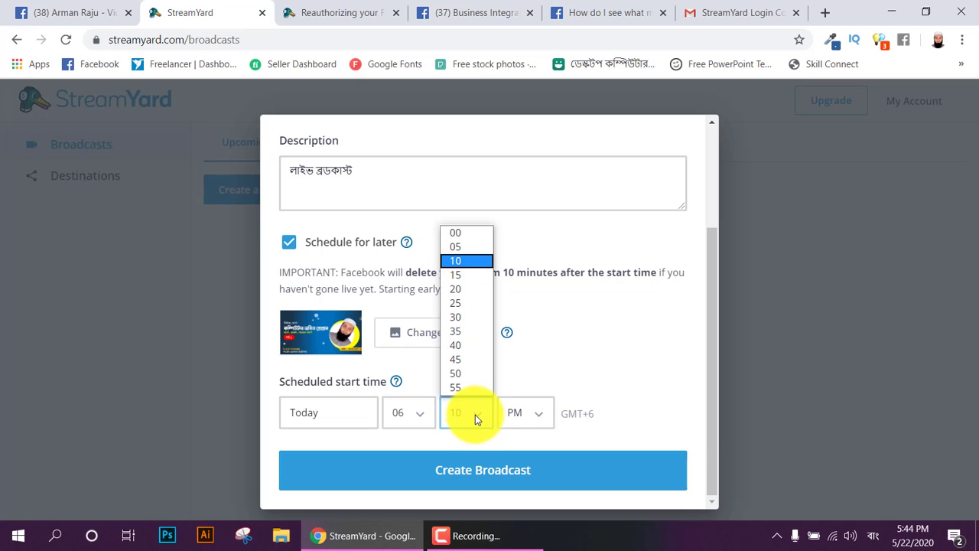
pyautogui.click(478, 233)
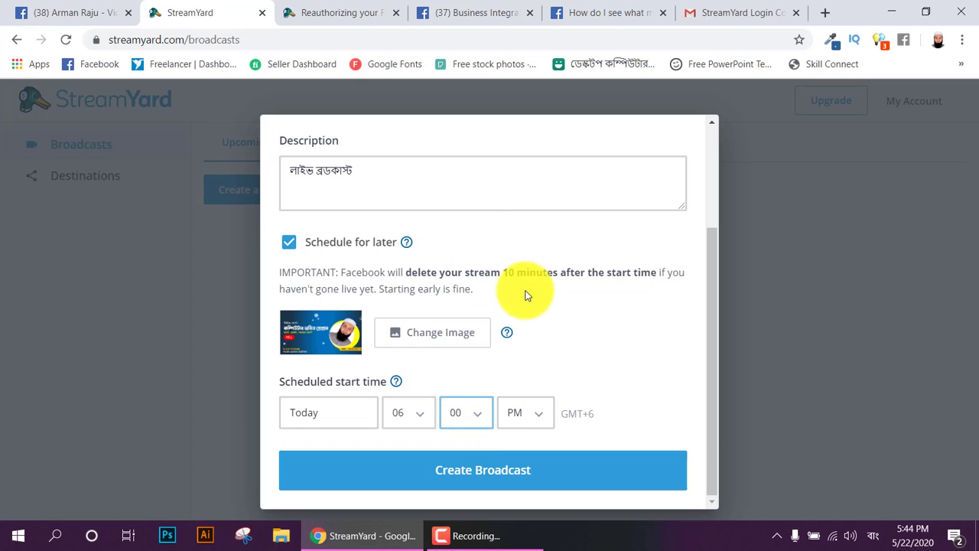
# Create the scheduled broadcast and enter its broadcast studio.
pyautogui.click(519, 477)
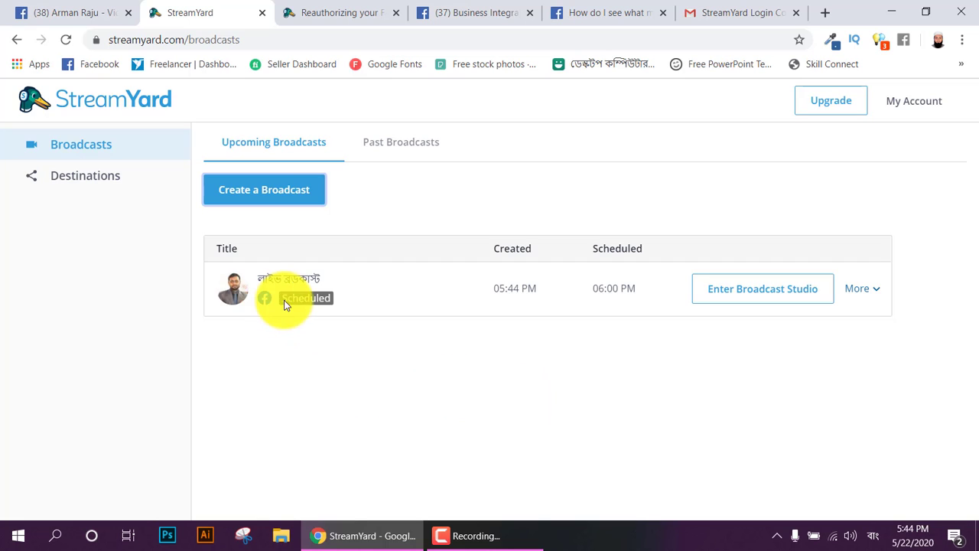
pyautogui.click(795, 296)
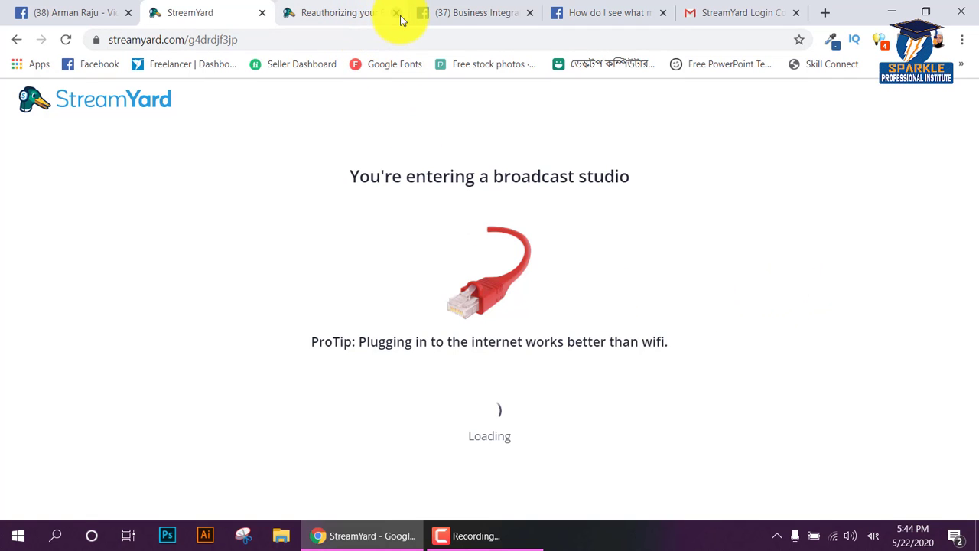
# Close the article about reauthorizing the Facebook account and return to the broadcast studio page.
pyautogui.click(334, 8)
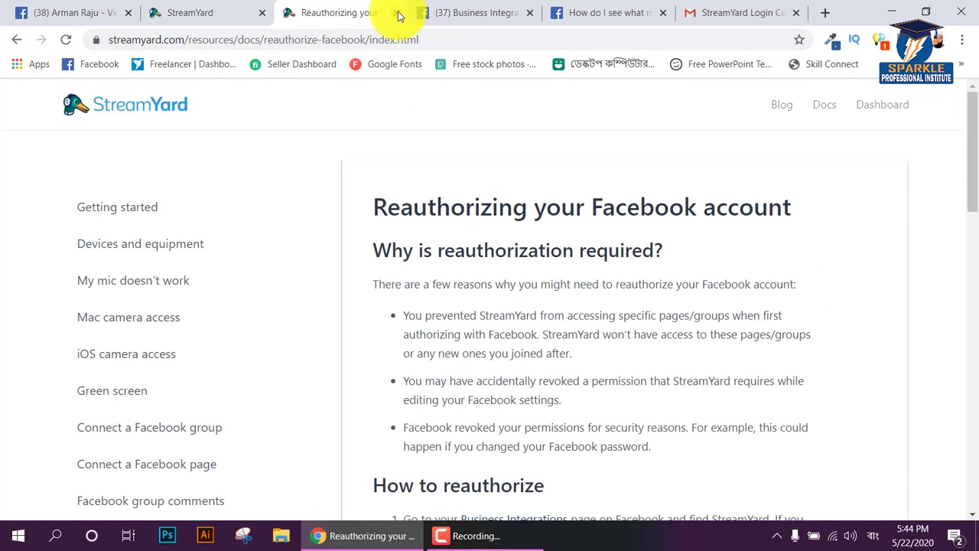
pyautogui.click(397, 13)
pyautogui.click(201, 9)
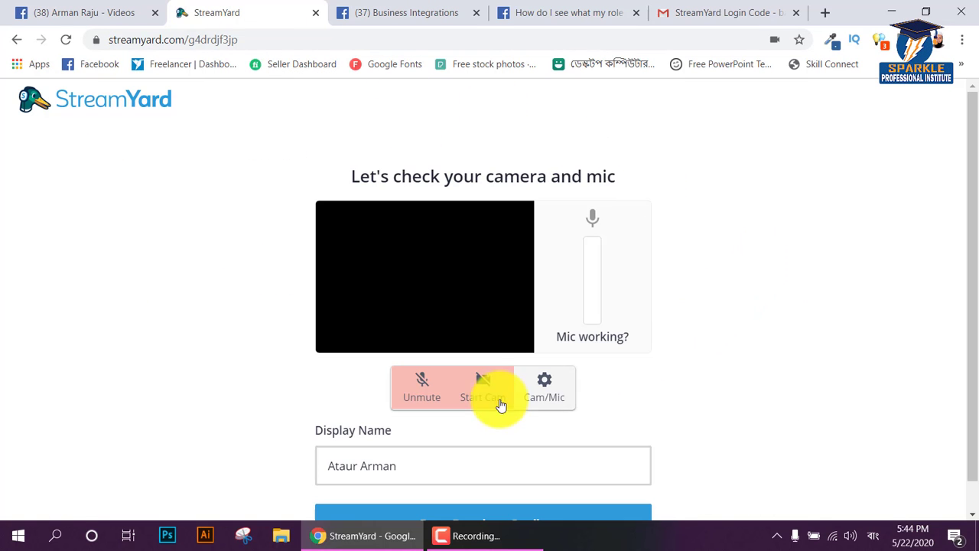
# Test the camera and microphone on the studio check page, leaving the camera off and the microphone unmuted.
pyautogui.click(501, 404)
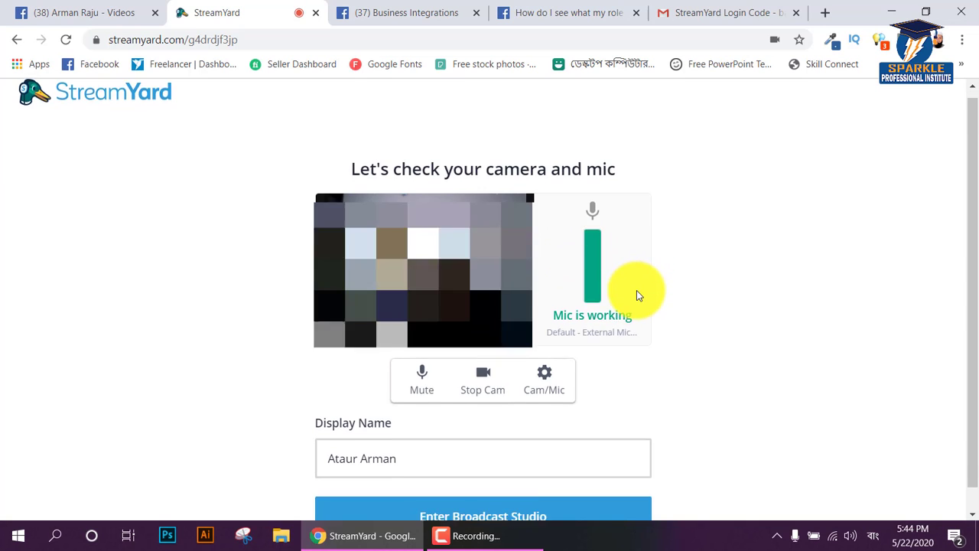
pyautogui.scroll(-1, 637, 289)
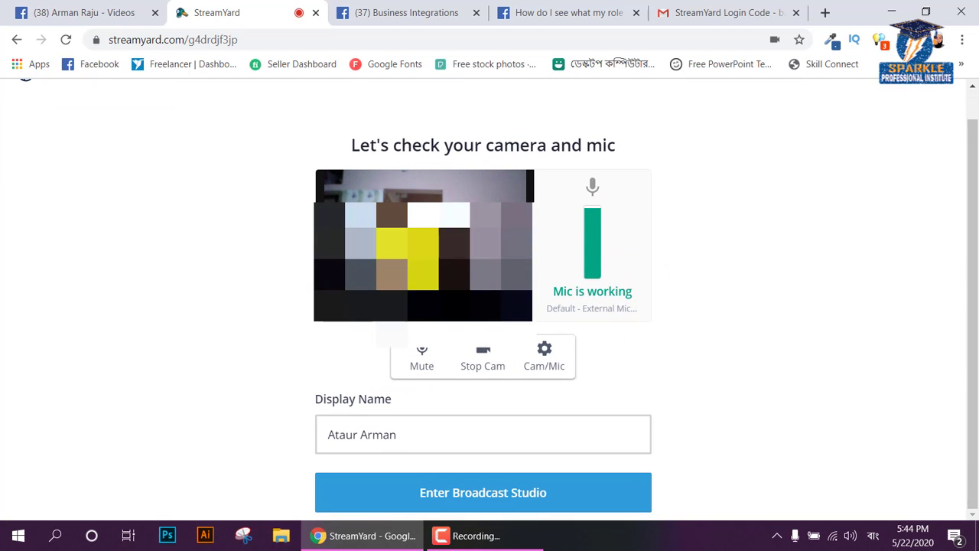
pyautogui.click(484, 351)
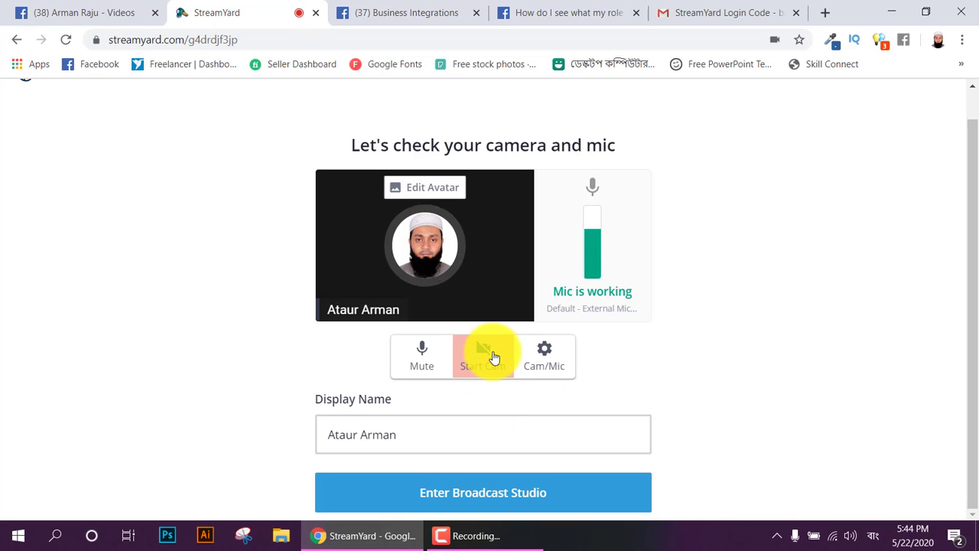
pyautogui.click(414, 359)
pyautogui.click(418, 358)
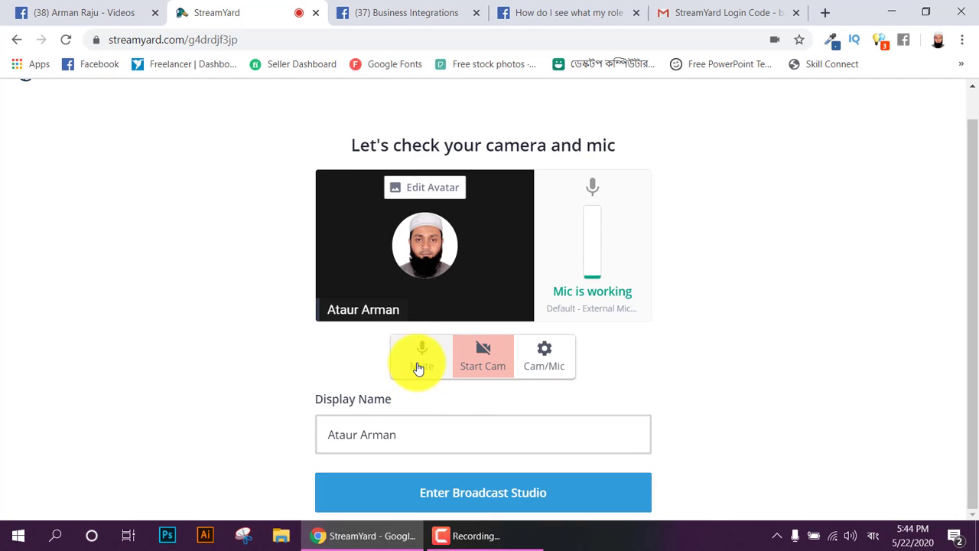
# Check the available cameras in the camera and mic settings and set the camera resolution to High Definition (720p).
pyautogui.click(557, 359)
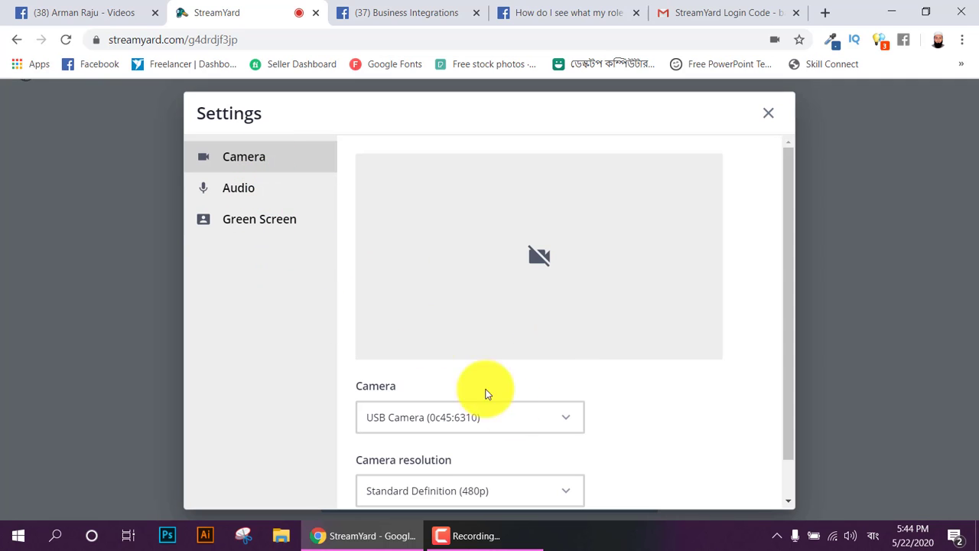
pyautogui.scroll(-1, 485, 393)
pyautogui.click(566, 379)
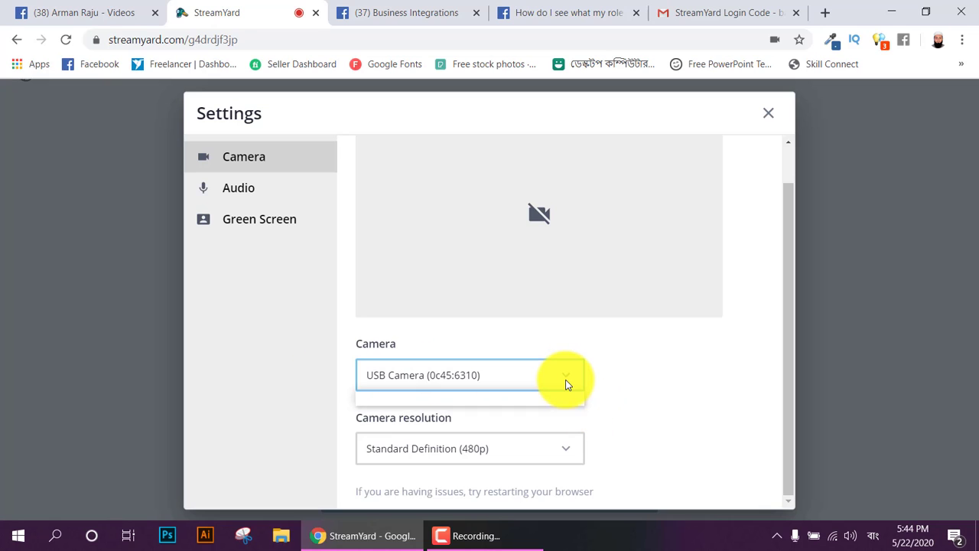
pyautogui.click(565, 380)
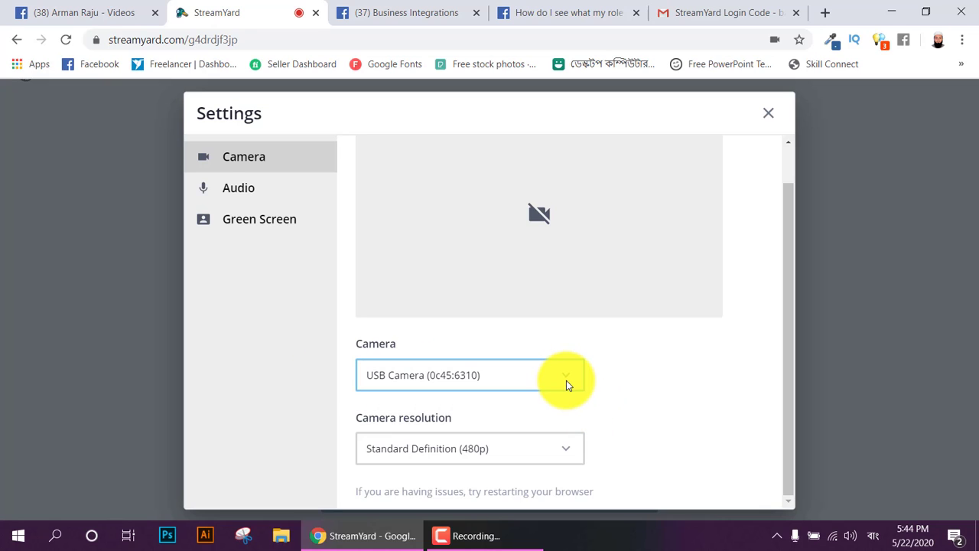
pyautogui.click(547, 456)
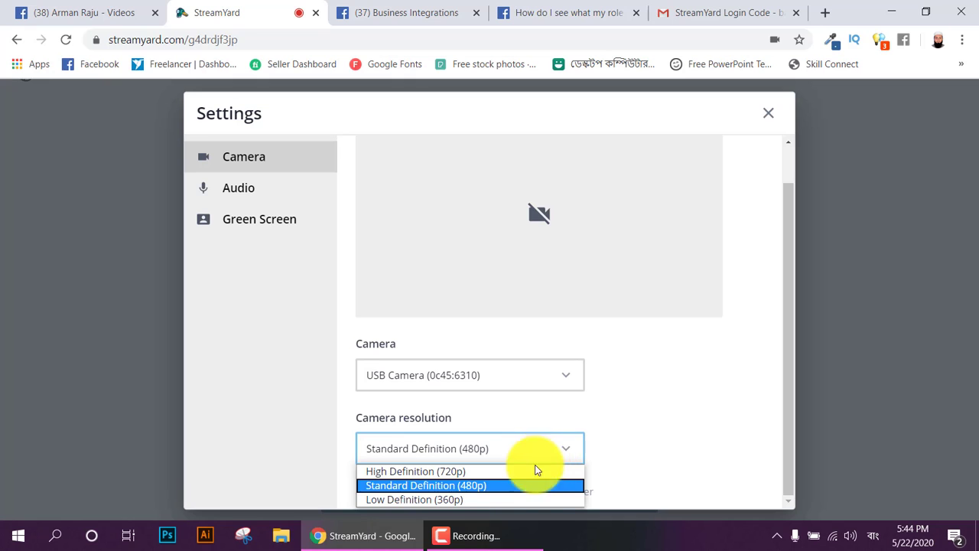
pyautogui.click(526, 472)
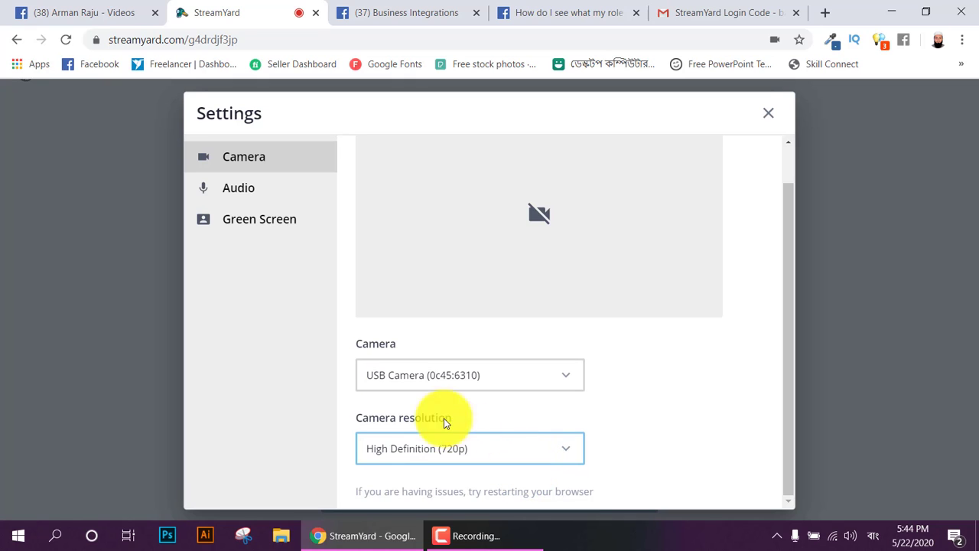
# Review the microphone choices, green screen and camera settings, and close the settings.
pyautogui.click(251, 192)
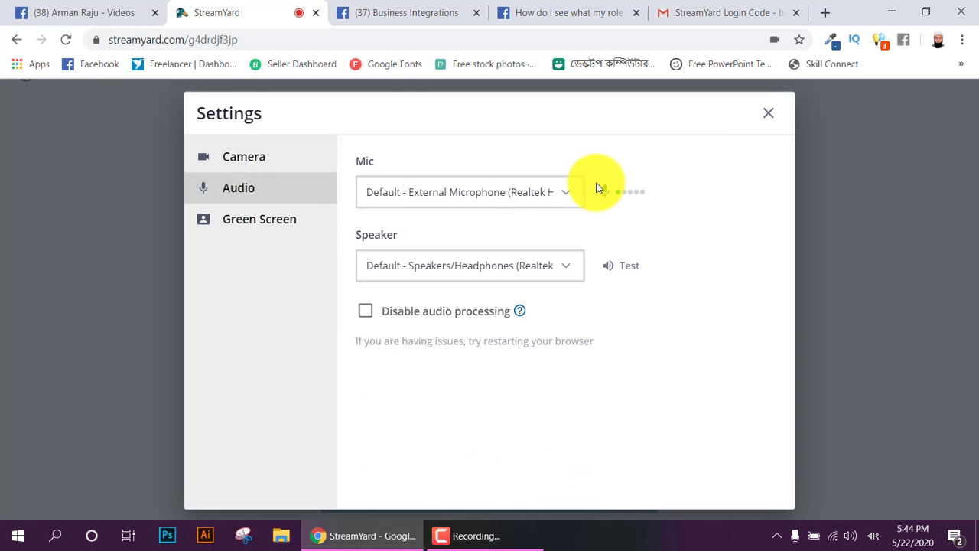
pyautogui.click(557, 193)
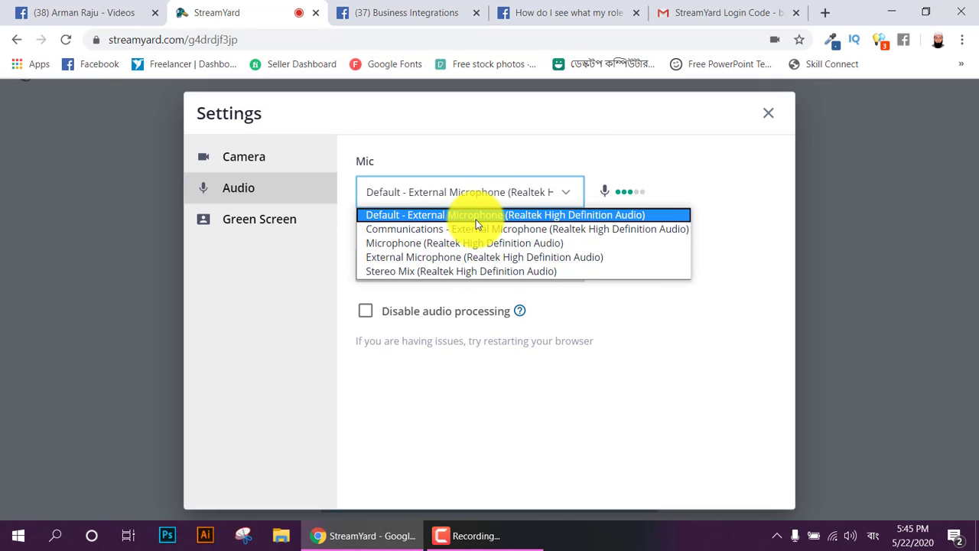
pyautogui.click(549, 202)
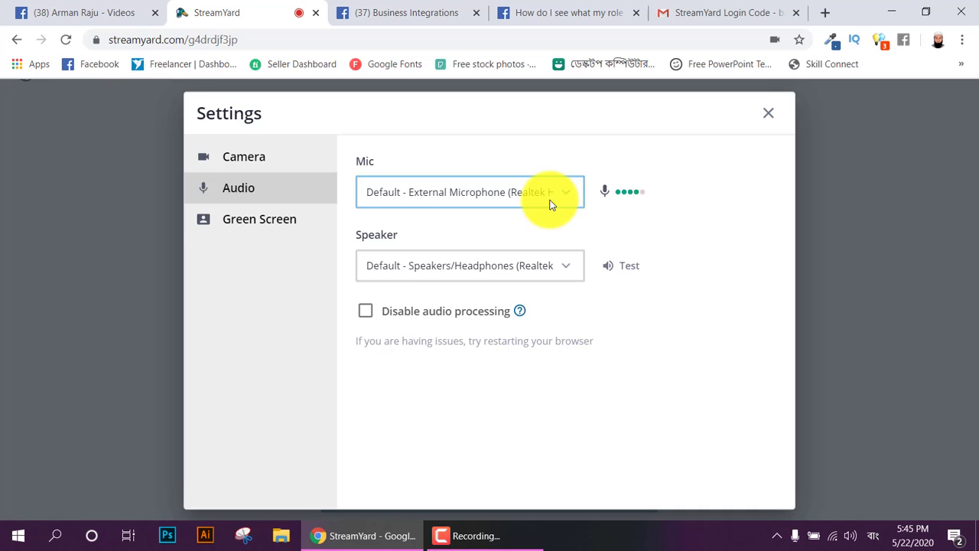
pyautogui.click(233, 225)
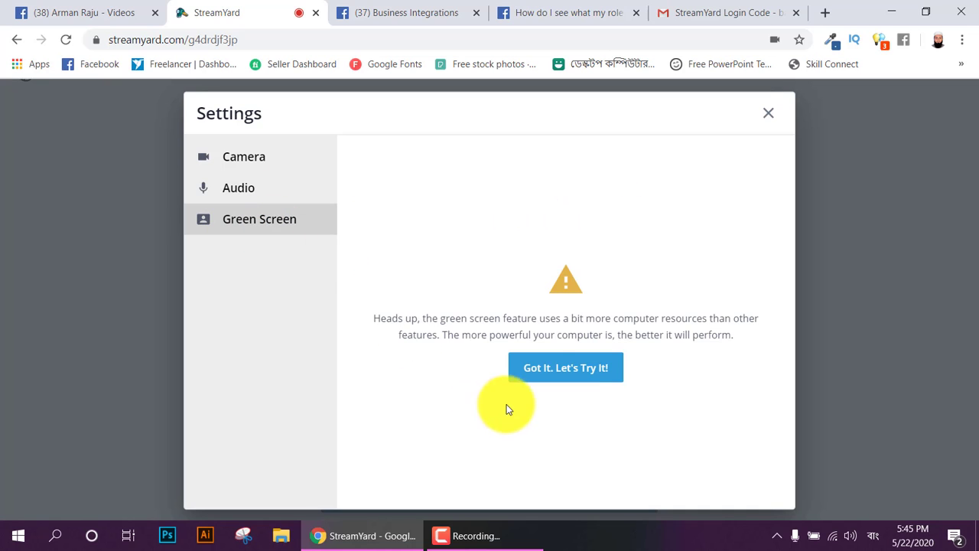
pyautogui.click(250, 166)
pyautogui.scroll(-1, 680, 414)
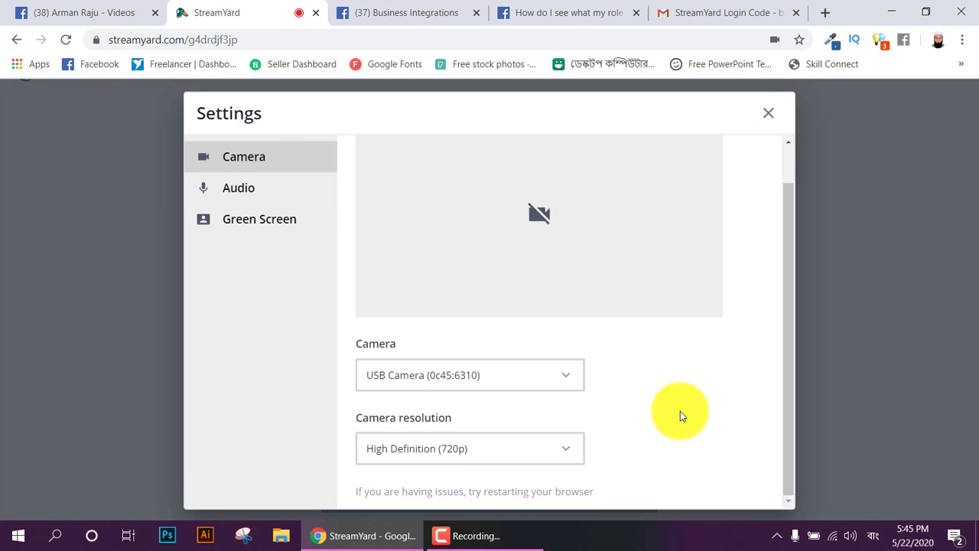
pyautogui.click(768, 115)
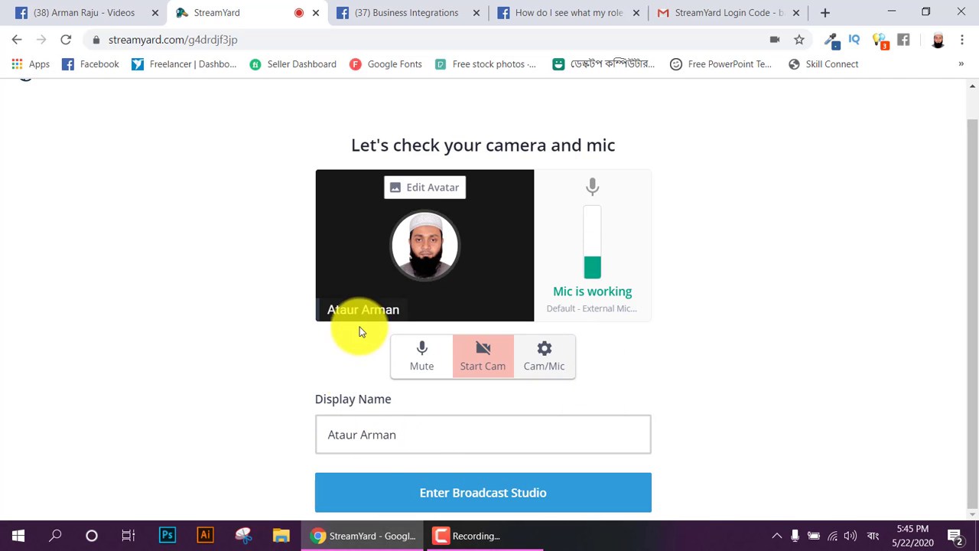
# Replace the display name with the presenter's first name in Bengali.
pyautogui.moveTo(397, 434); pyautogui.dragTo(326, 436)
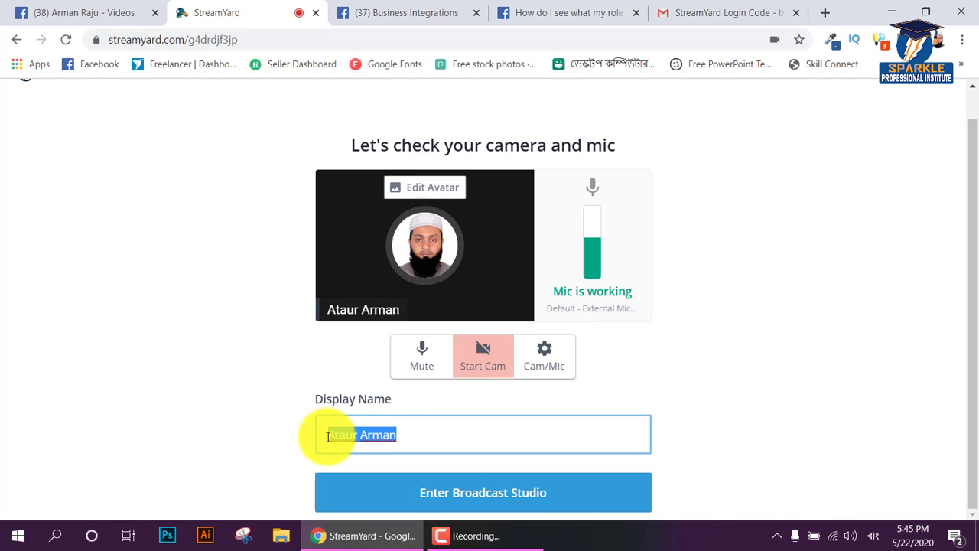
pyautogui.write('আরমান')
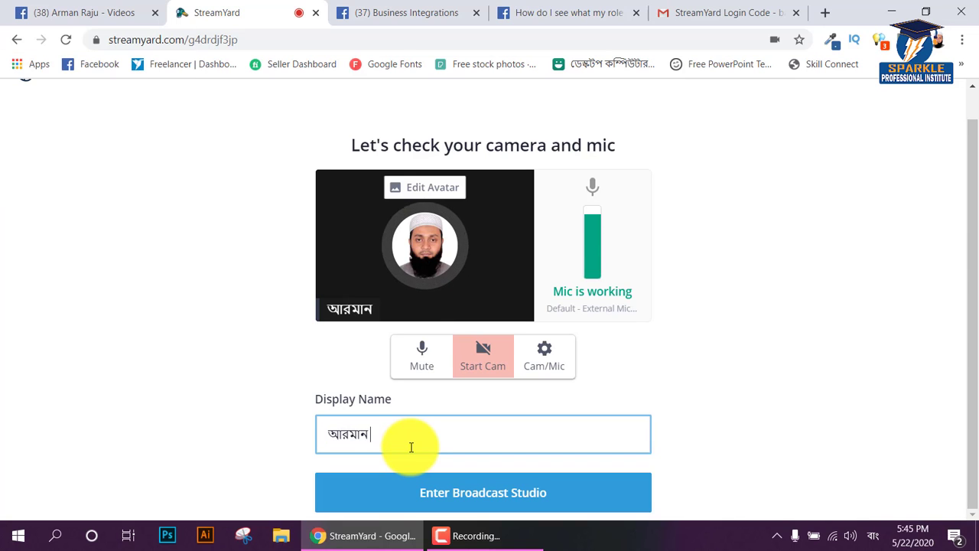
# Complete the display name with the presenter's last name in Bengali and enter the broadcast studio.
pyautogui.write(' ড়া')
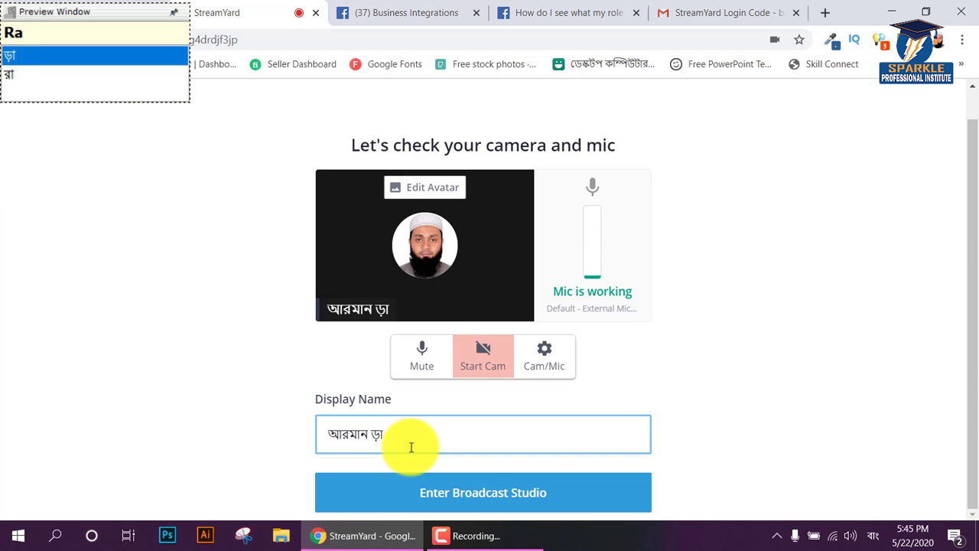
pyautogui.write('জ')
pyautogui.press('BackSpace')
pyautogui.press('BackSpace')
pyautogui.press('BackSpace')
pyautogui.write('রা')
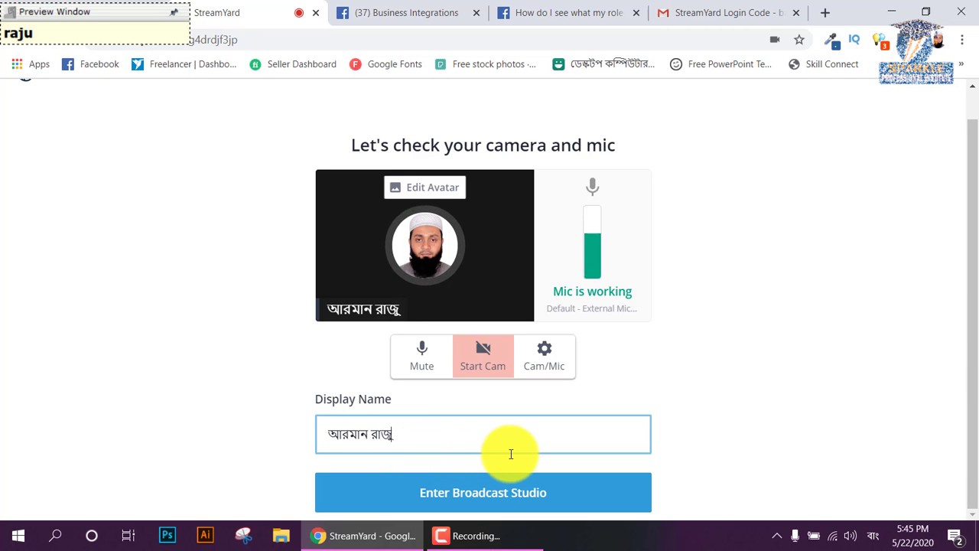
pyautogui.click(460, 489)
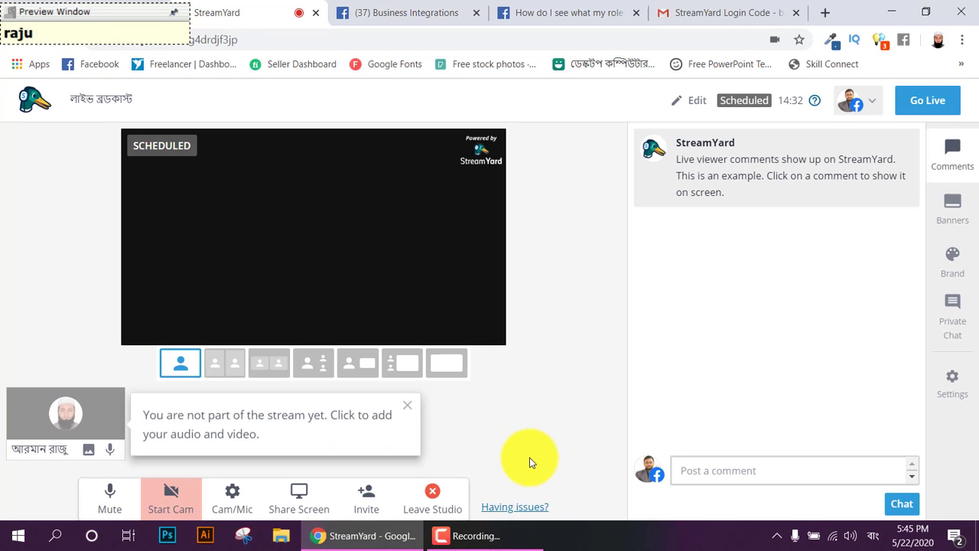
# Dismiss the studio hint, add the presenter to the stream, and remove them again.
pyautogui.click(406, 411)
pyautogui.moveTo(66, 405)
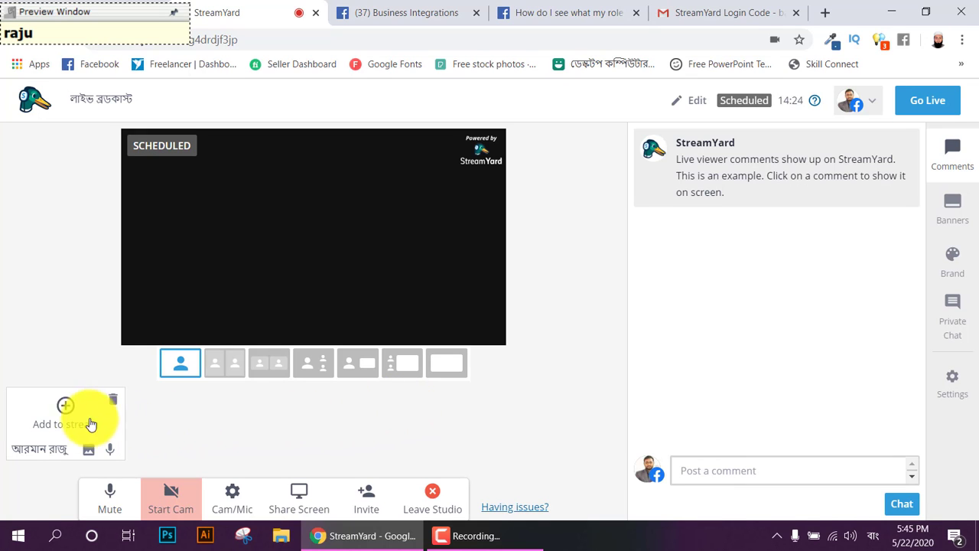
pyautogui.click(64, 410)
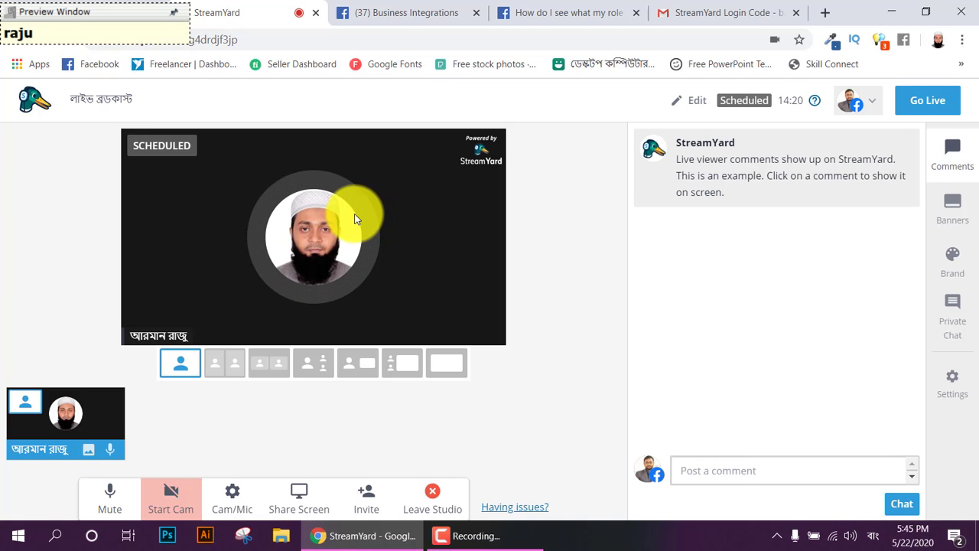
pyautogui.click(65, 408)
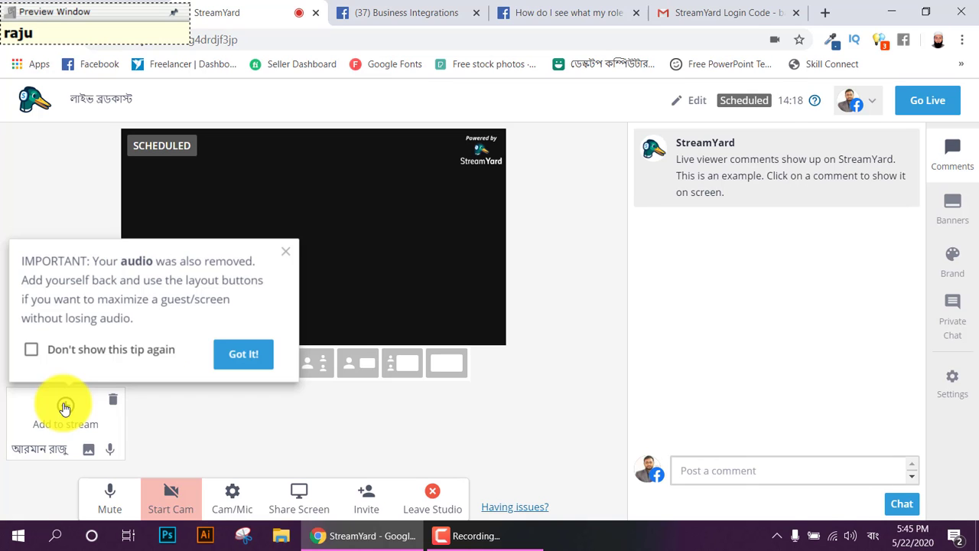
pyautogui.click(229, 355)
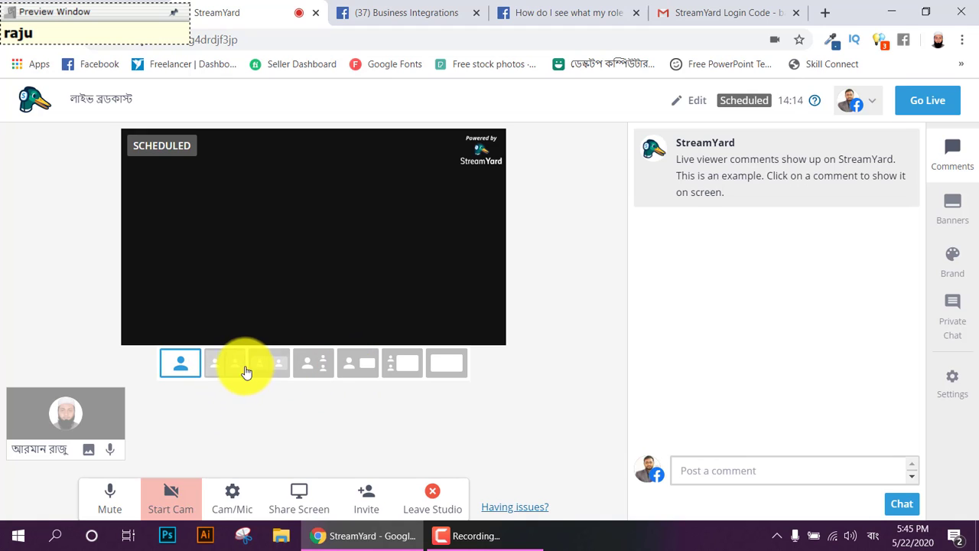
# Try each of the stream layouts in turn and leave the full-screen layout selected.
pyautogui.click(227, 370)
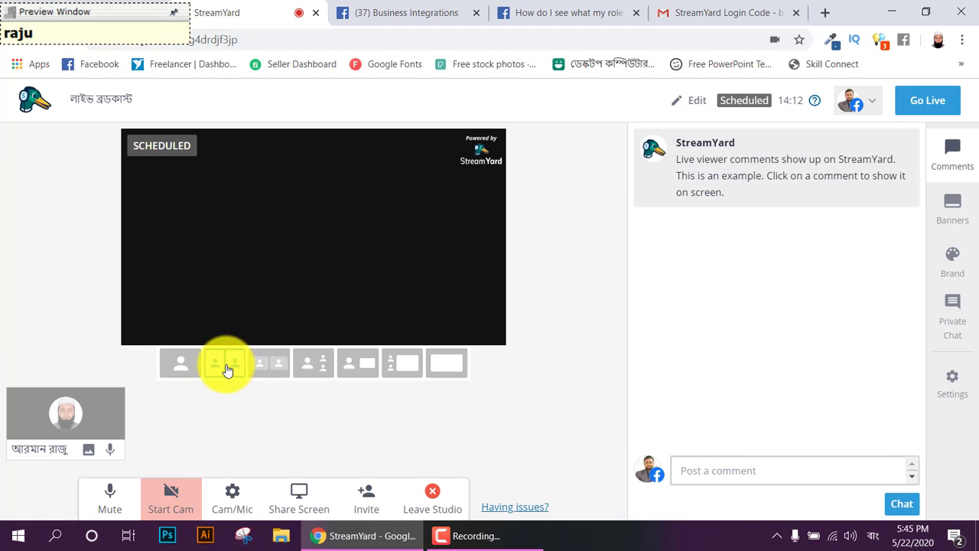
pyautogui.click(267, 366)
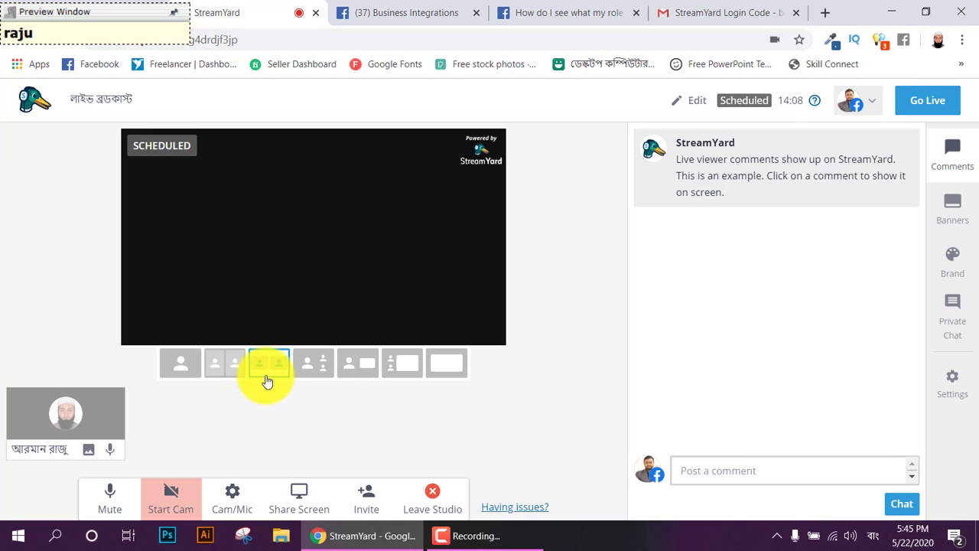
pyautogui.click(310, 365)
pyautogui.click(355, 368)
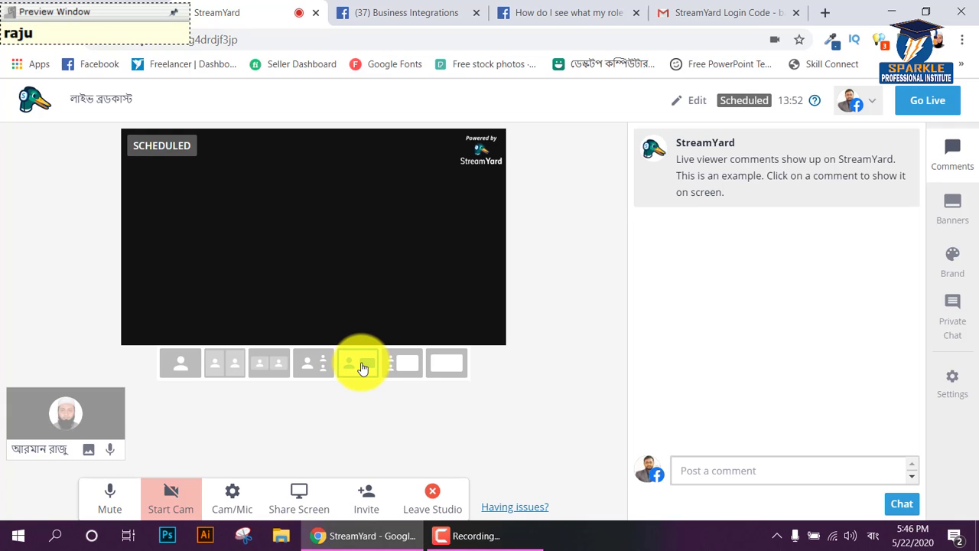
pyautogui.click(403, 364)
pyautogui.click(444, 372)
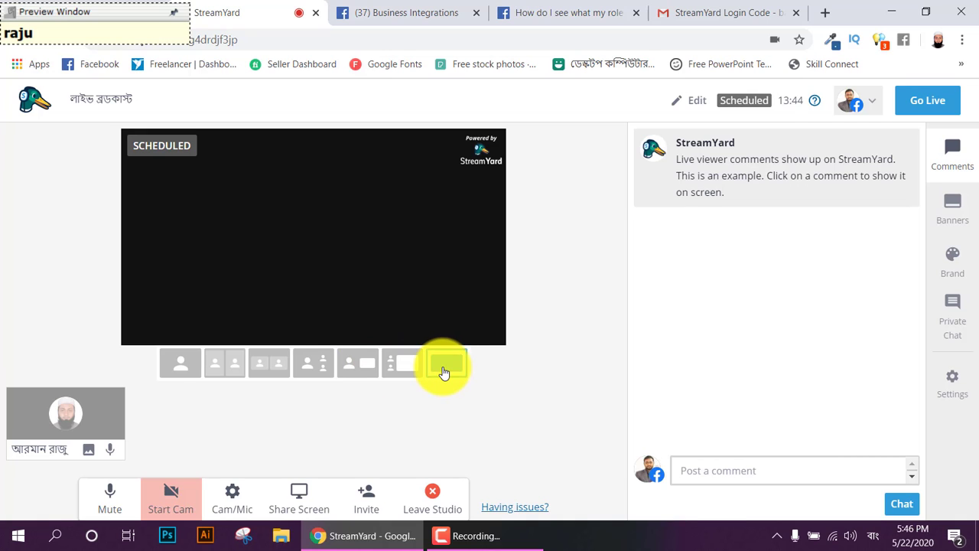
pyautogui.click(165, 368)
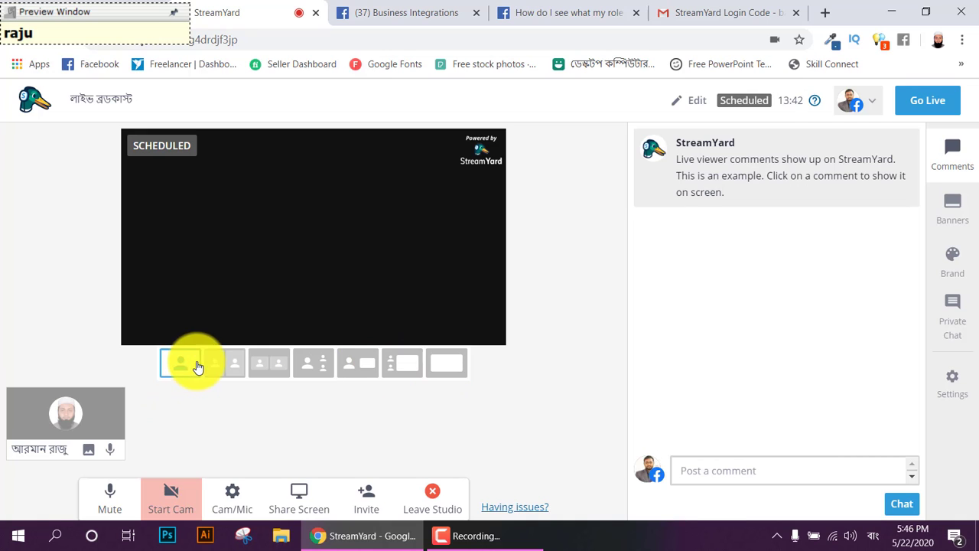
pyautogui.click(450, 365)
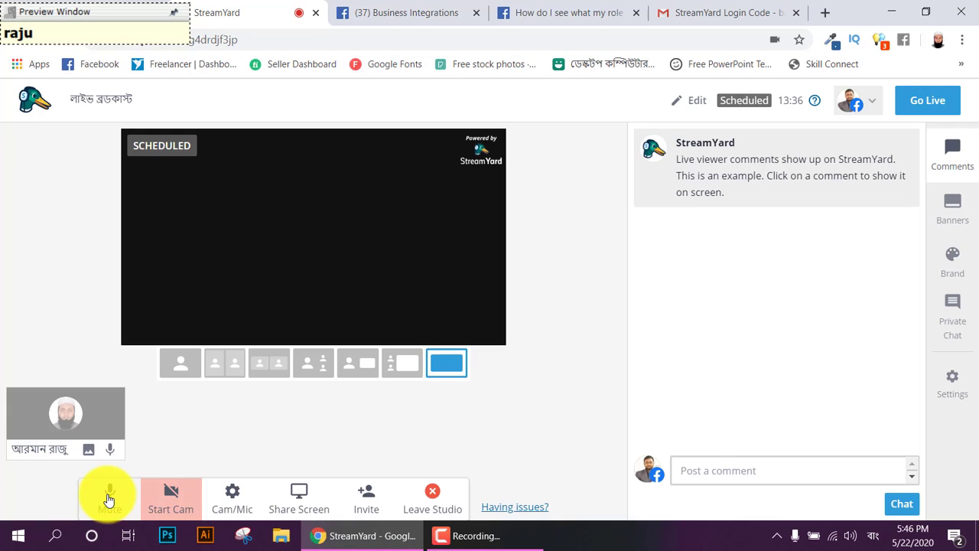
# Turn on the camera, preview its video in the stream and take it off the stream again.
pyautogui.click(174, 497)
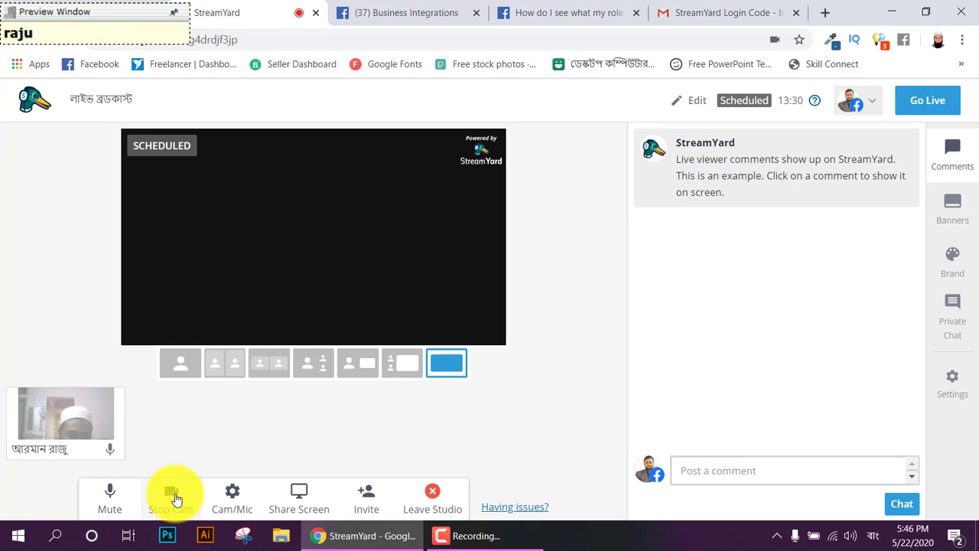
pyautogui.moveTo(69, 413)
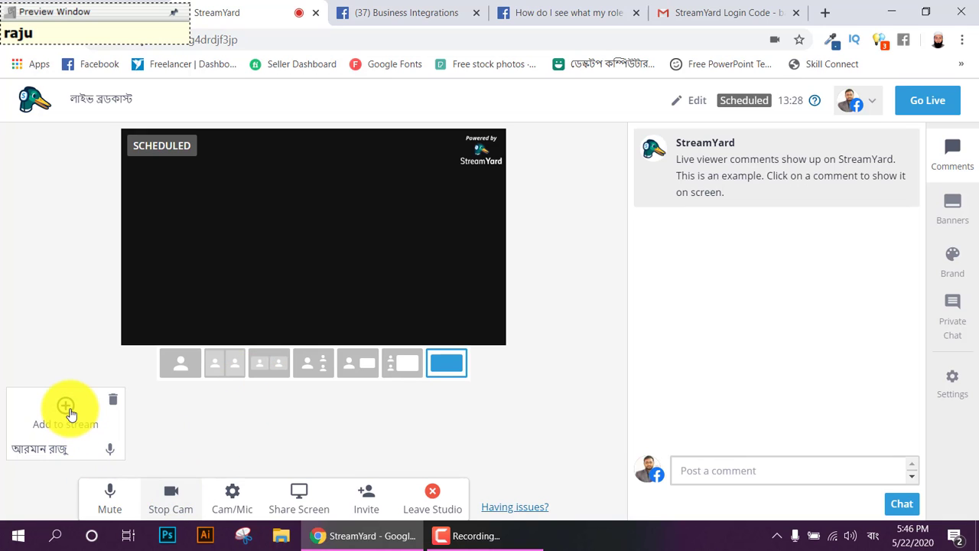
pyautogui.click(67, 409)
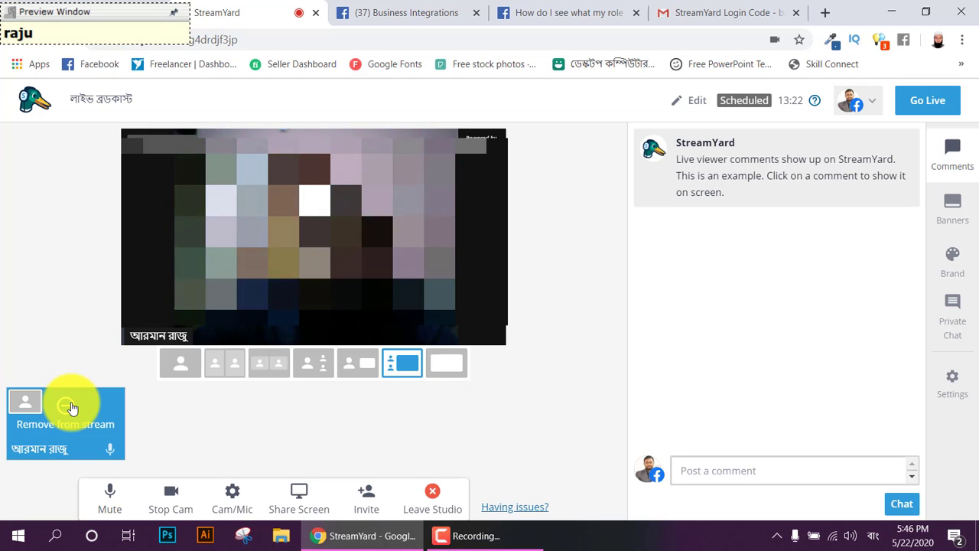
pyautogui.click(69, 408)
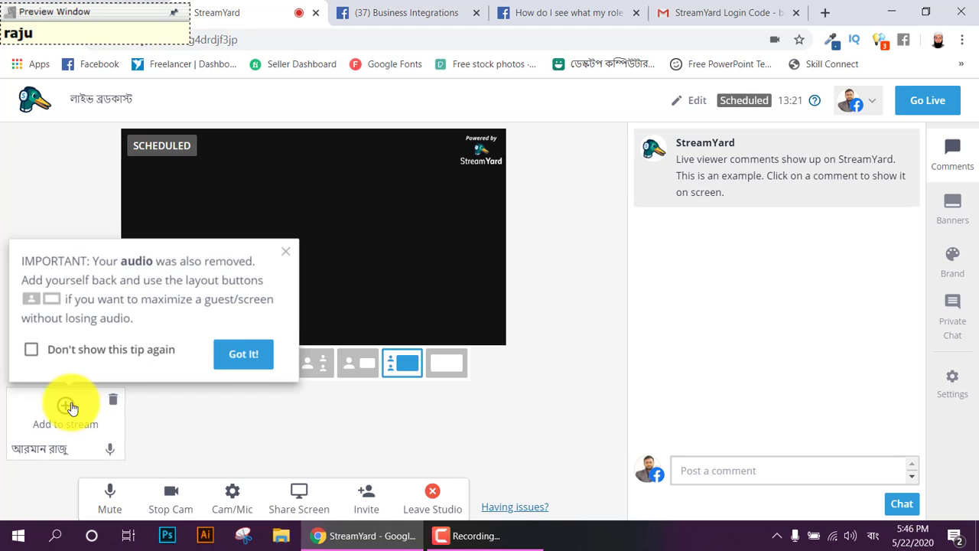
pyautogui.click(287, 252)
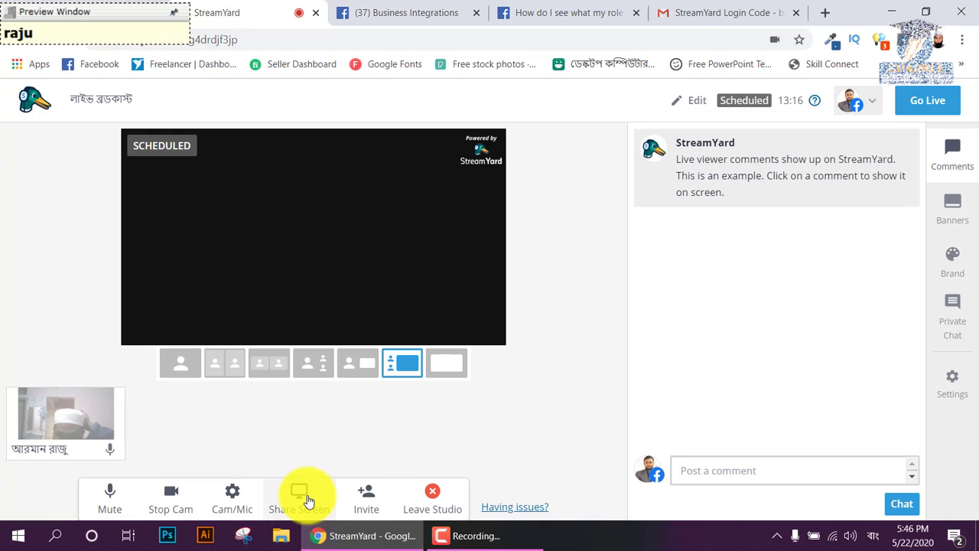
# Start screen sharing and go through the entire screen, application window and Chrome tab sources.
pyautogui.click(308, 501)
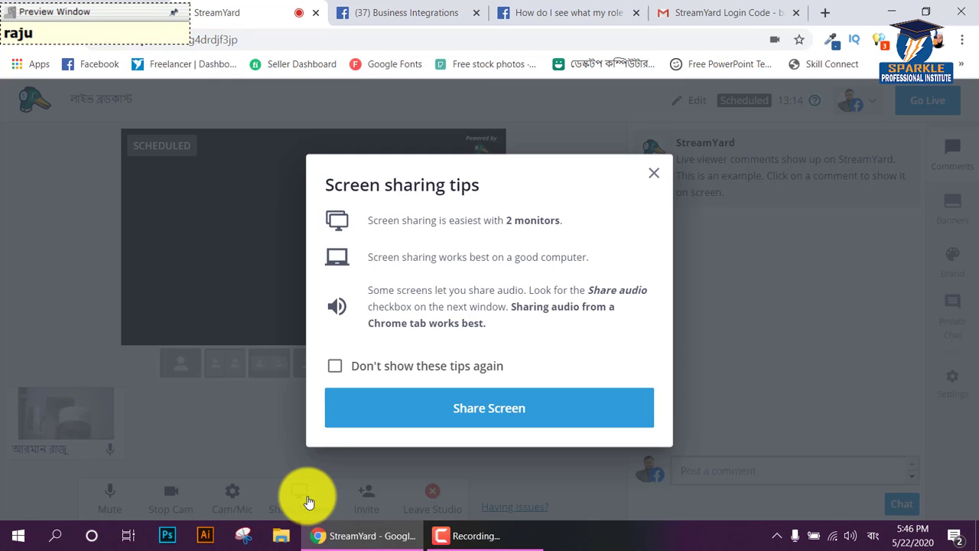
pyautogui.click(428, 406)
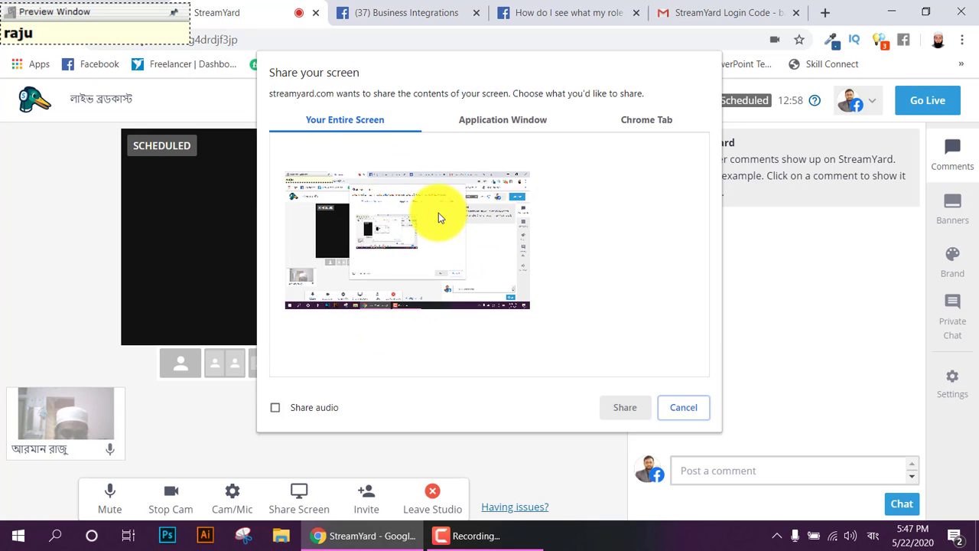
pyautogui.click(411, 226)
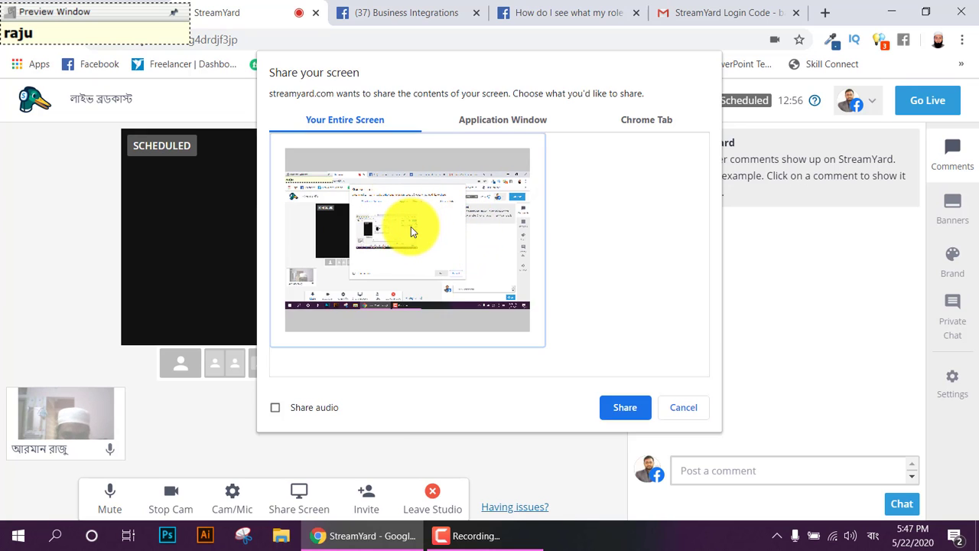
pyautogui.click(519, 122)
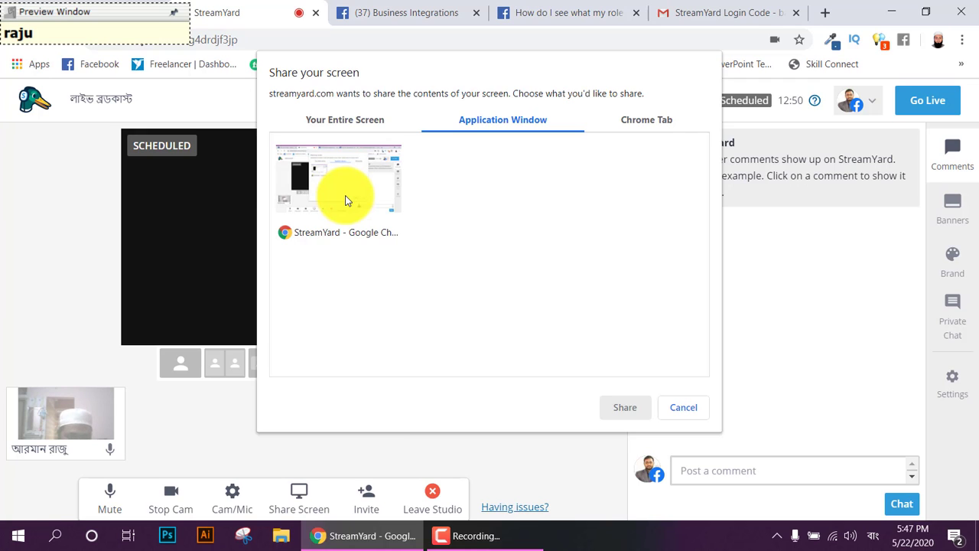
pyautogui.click(646, 117)
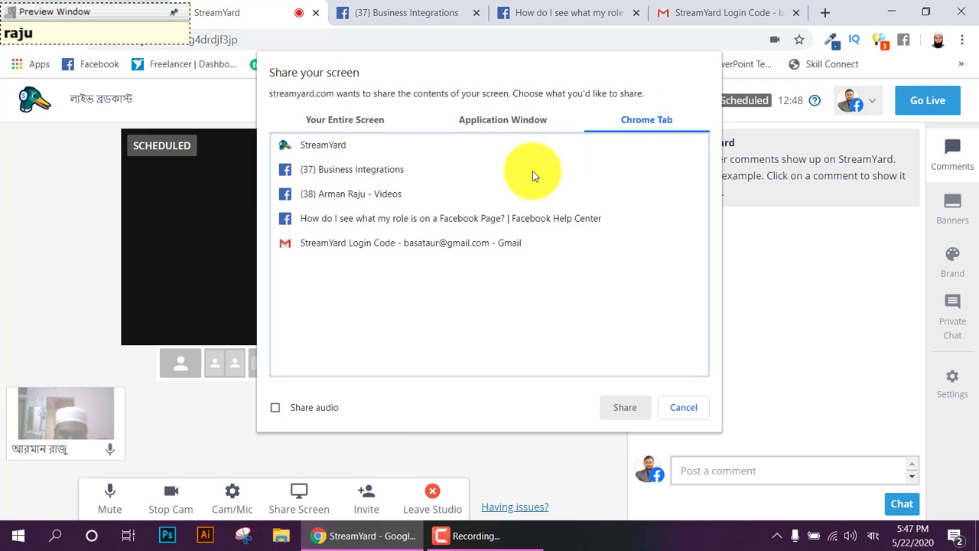
pyautogui.click(348, 176)
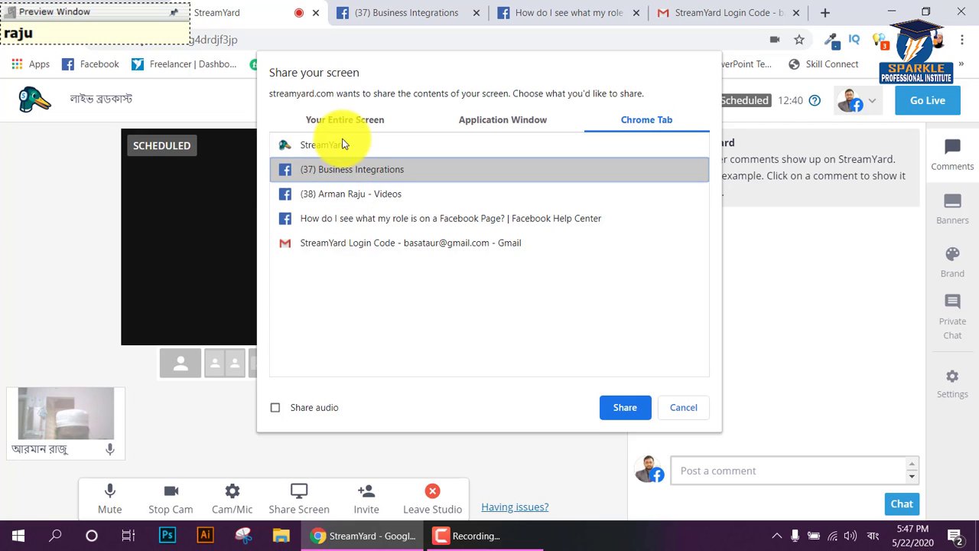
pyautogui.click(315, 146)
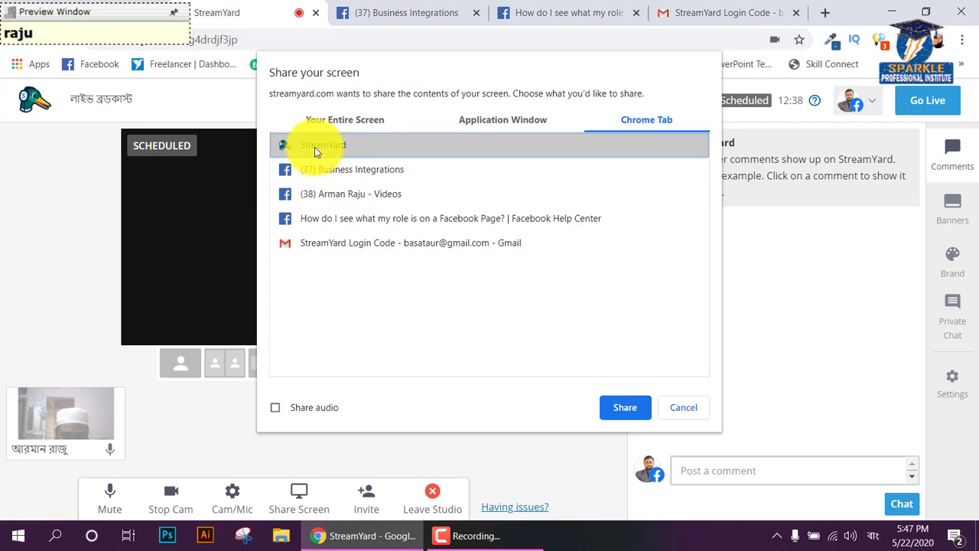
# Compare the sharing sources again, share the entire screen without audio, and remove the shared screen from the stream.
pyautogui.click(484, 120)
pyautogui.click(352, 120)
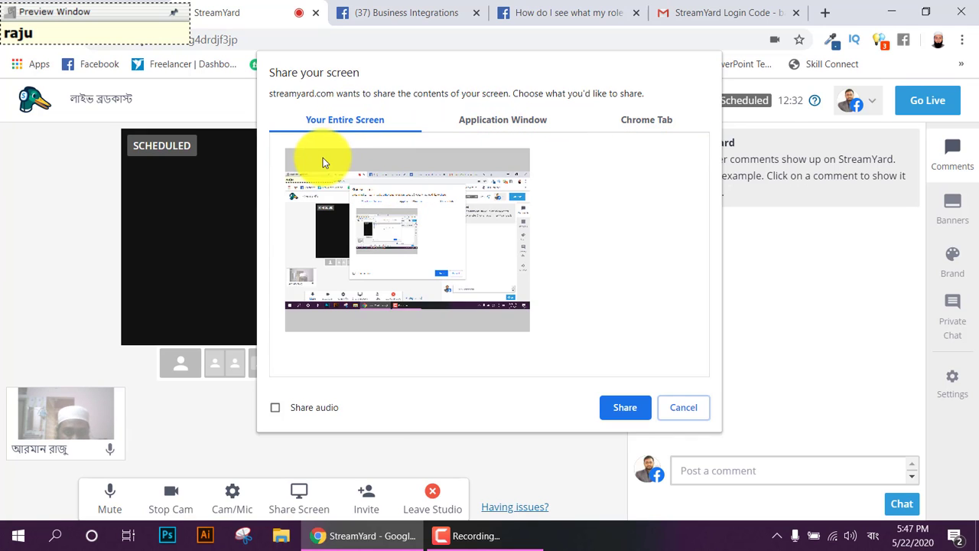
pyautogui.click(509, 120)
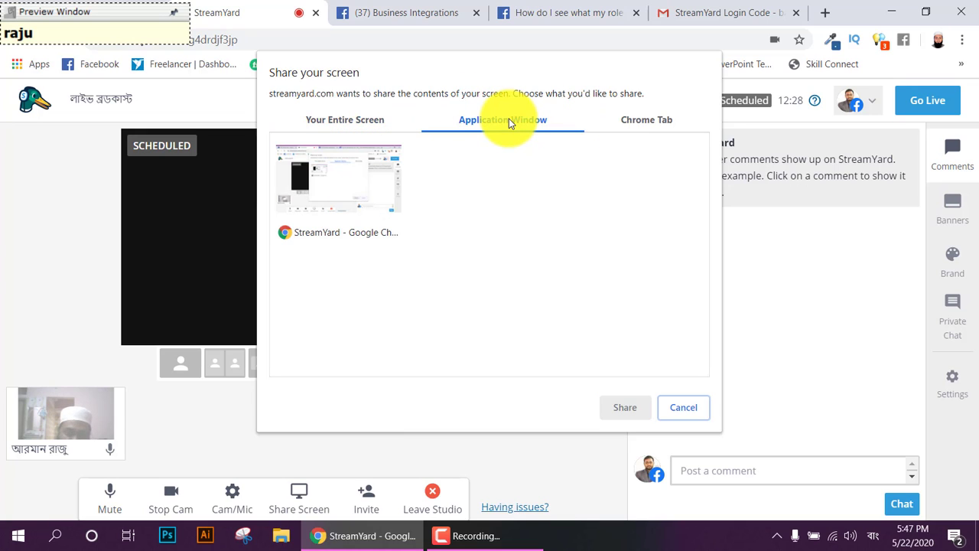
pyautogui.click(623, 119)
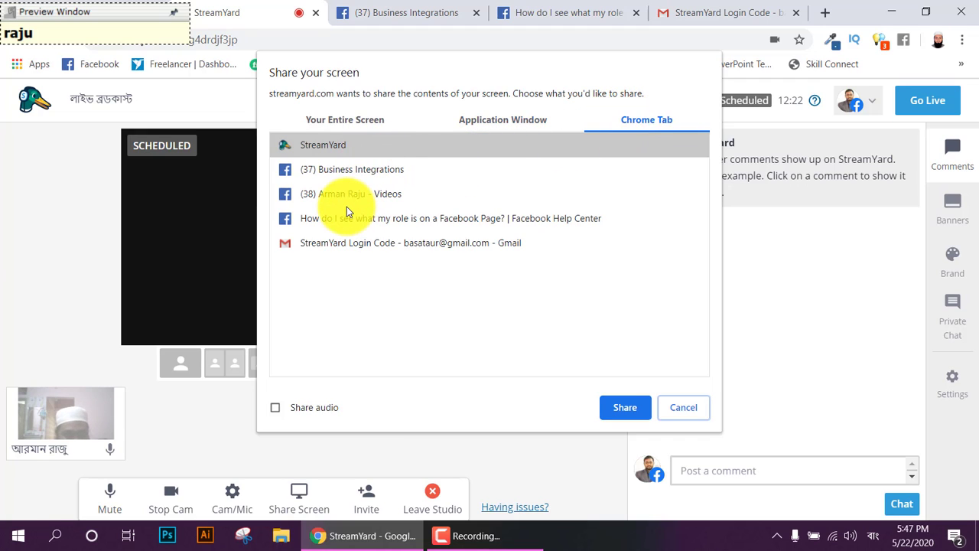
pyautogui.click(329, 116)
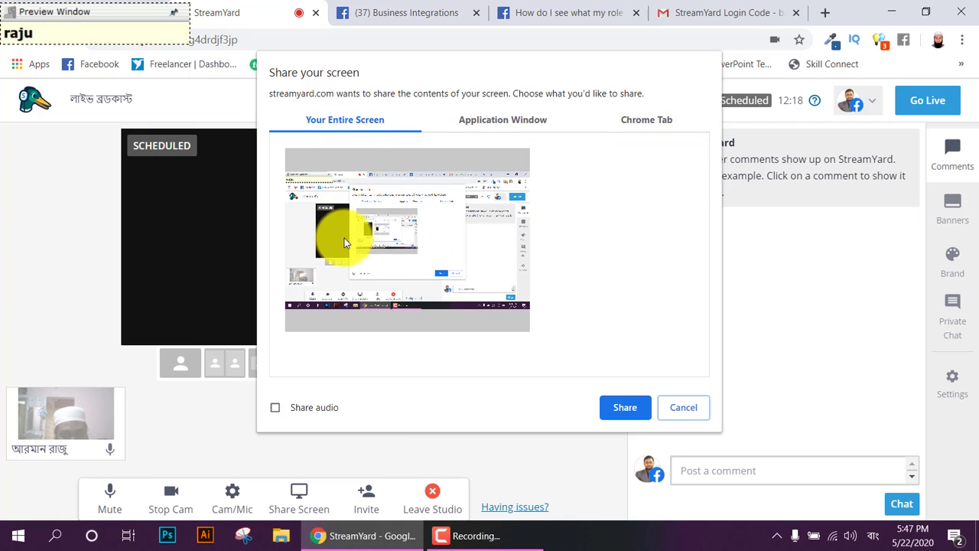
pyautogui.click(623, 410)
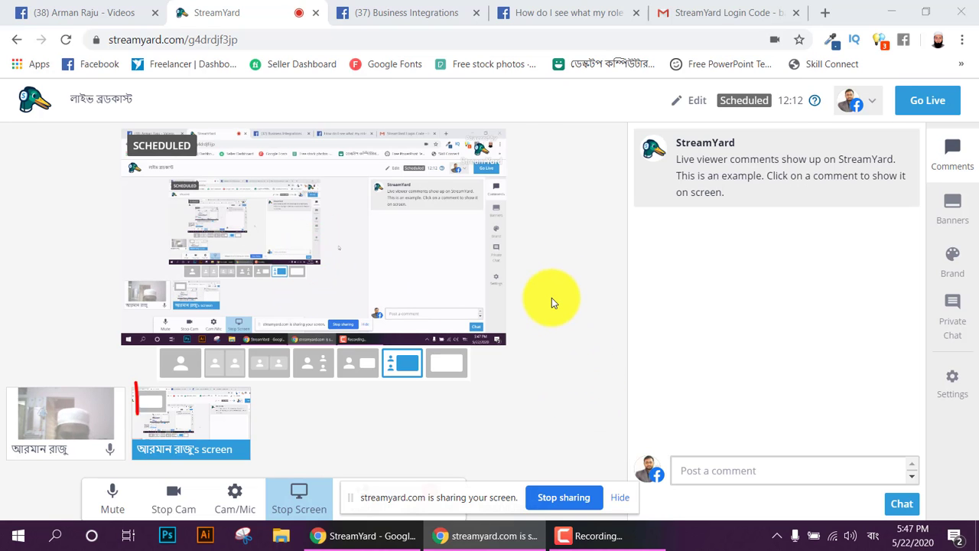
pyautogui.click(192, 409)
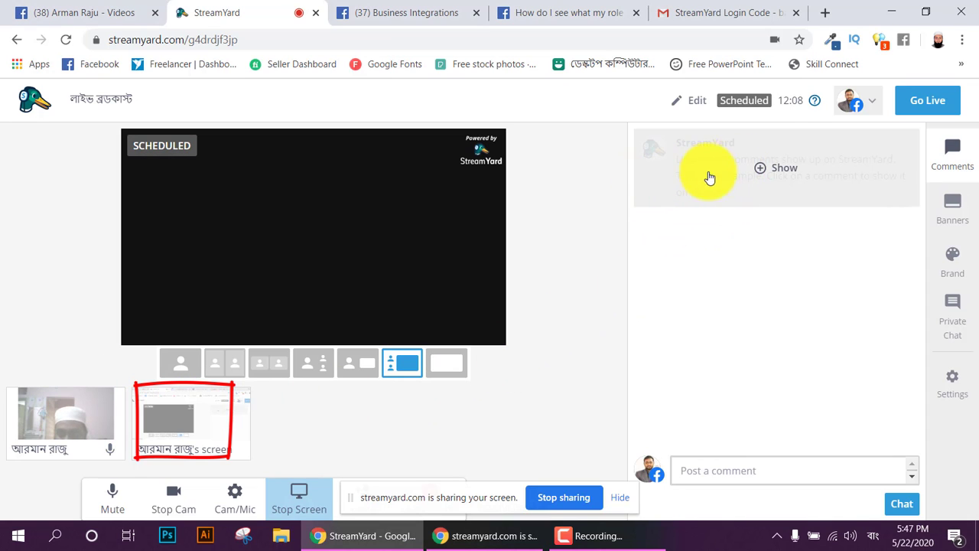
# Show StreamYard's example viewer comment on the stream and post the comment "হেলো".
pyautogui.click(764, 175)
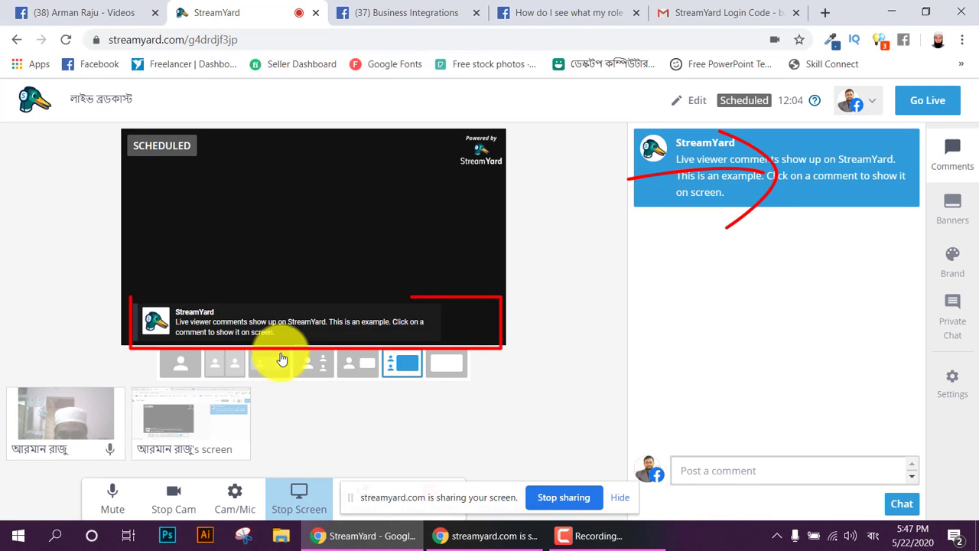
pyautogui.click(734, 469)
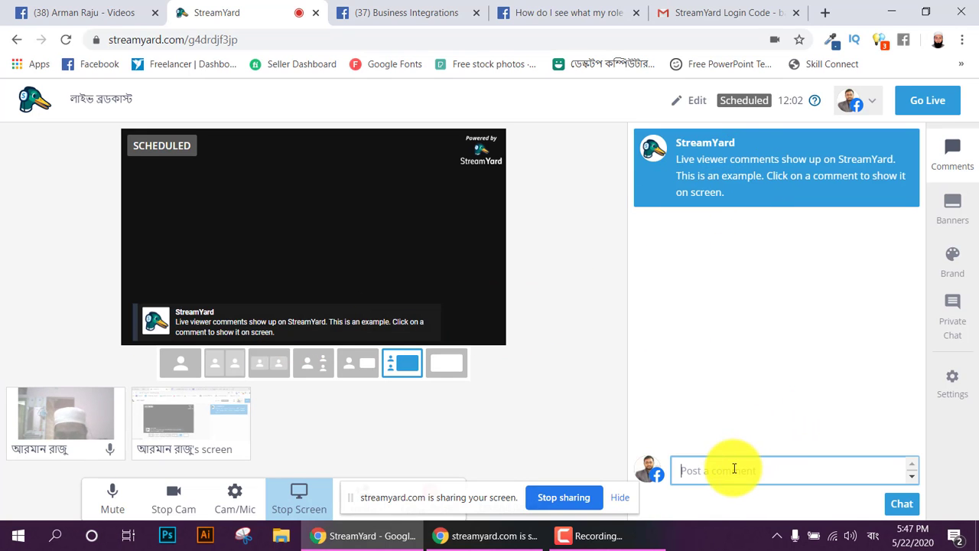
pyautogui.write('Hello')
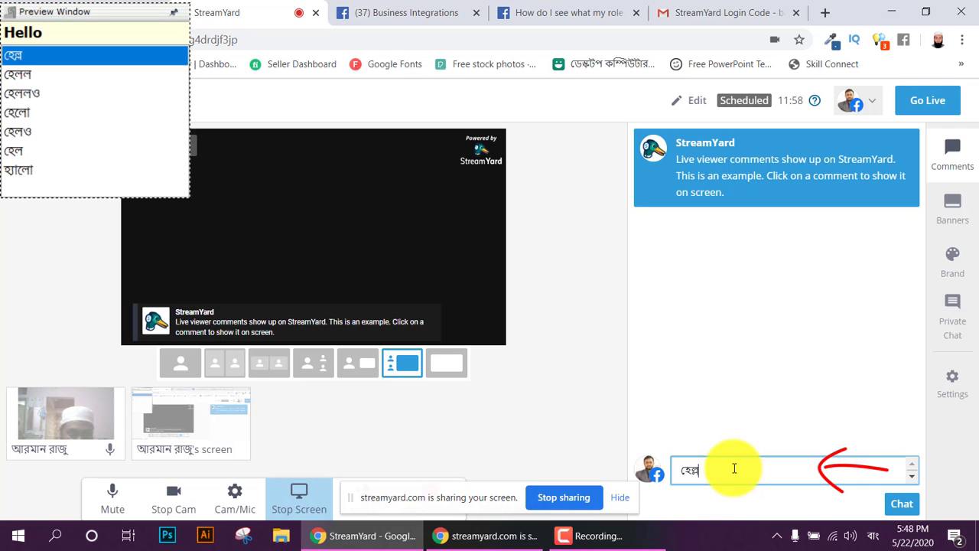
pyautogui.press('Down')
pyautogui.press('Down')
pyautogui.press('Down')
pyautogui.press('Return')
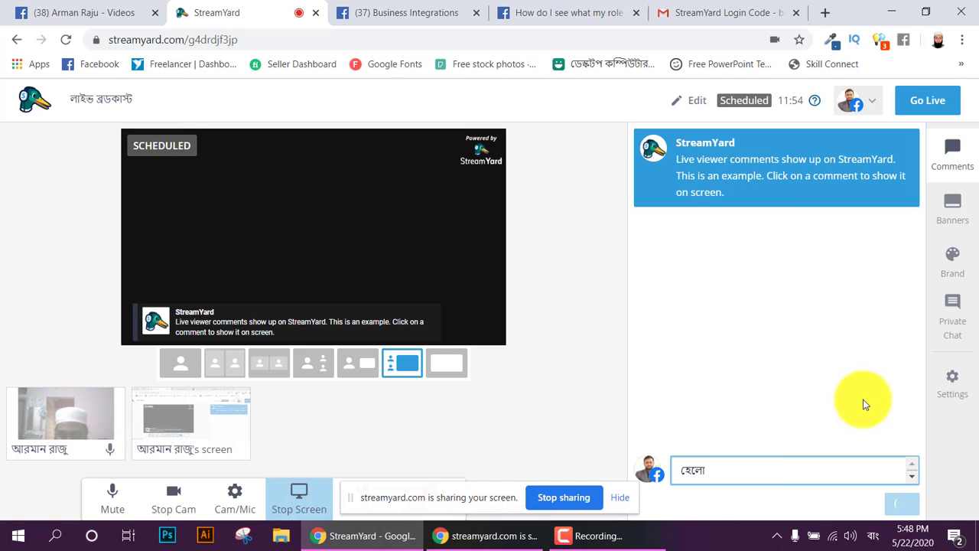
# Post the comment "হেলো", show it on the stream in place of the example comment, and hide the screen-sharing notice.
pyautogui.press('Return')
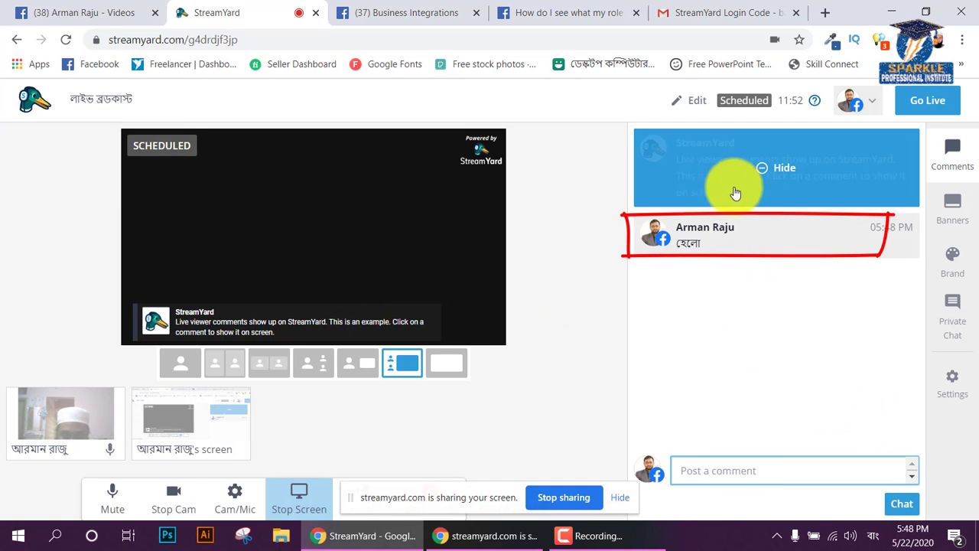
pyautogui.click(691, 234)
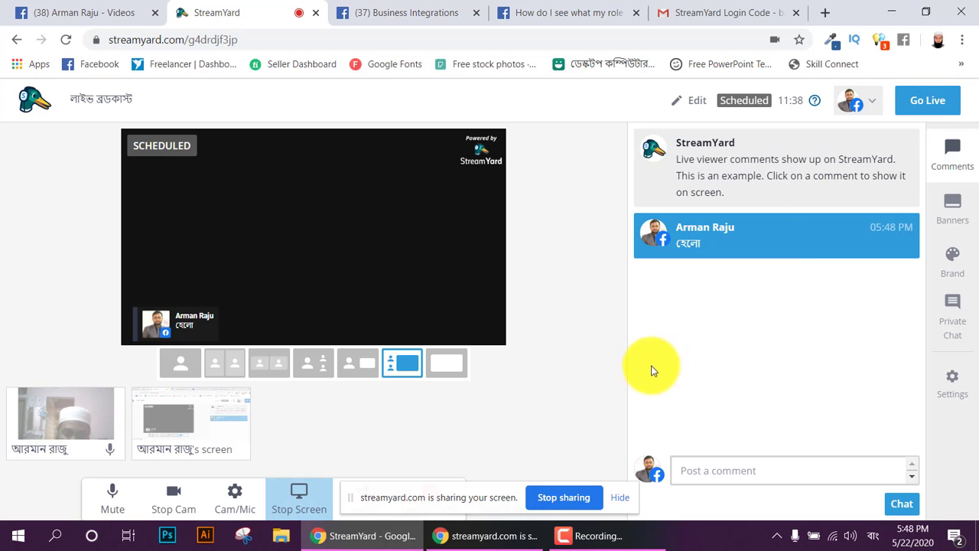
pyautogui.click(622, 497)
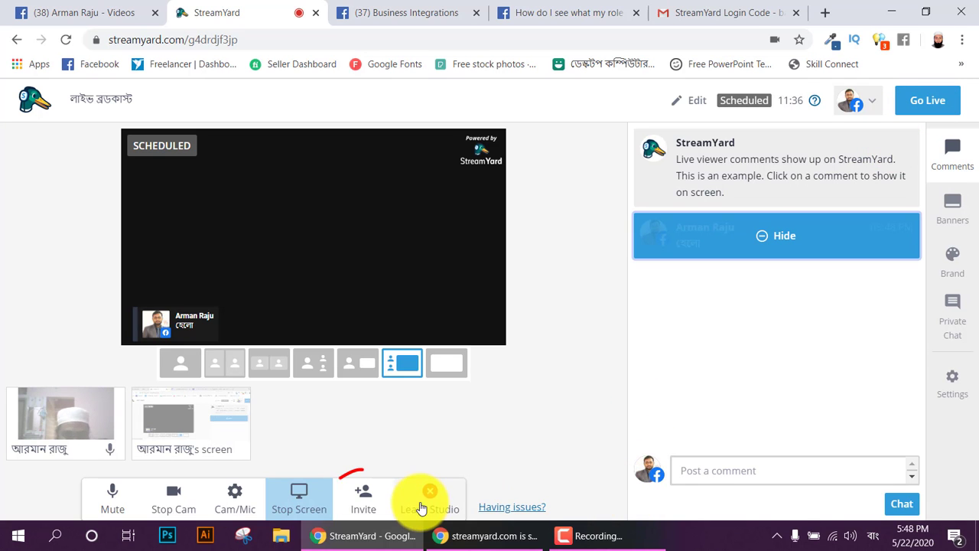
# Copy the guest invitation link to the clipboard and close the invitation dialog.
pyautogui.click(362, 504)
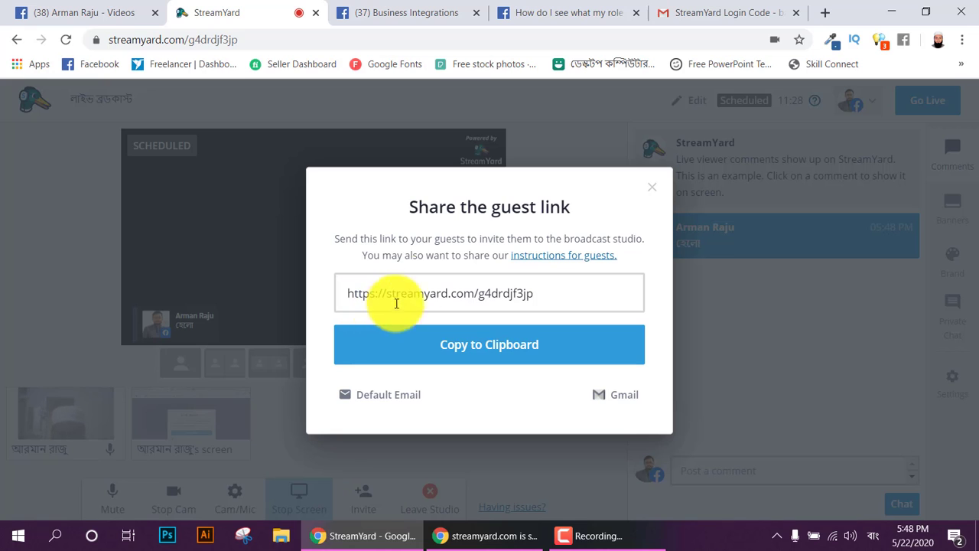
pyautogui.click(432, 357)
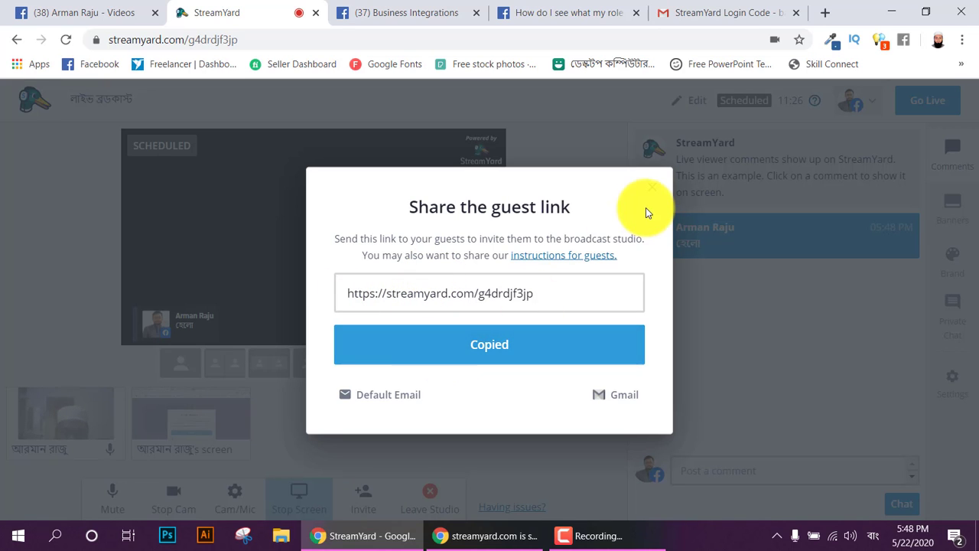
pyautogui.click(652, 187)
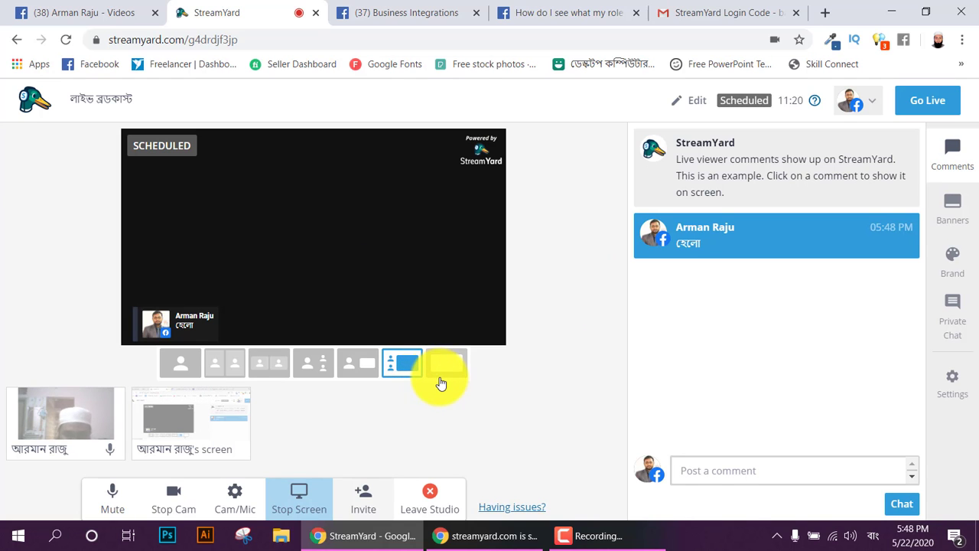
# Preview the ticker banner "কম্পিউটার অফিস প্রোগ্রাম অনলাইন লাইভ ক্লাস" from the example banners on the stream and hide it again.
pyautogui.click(956, 212)
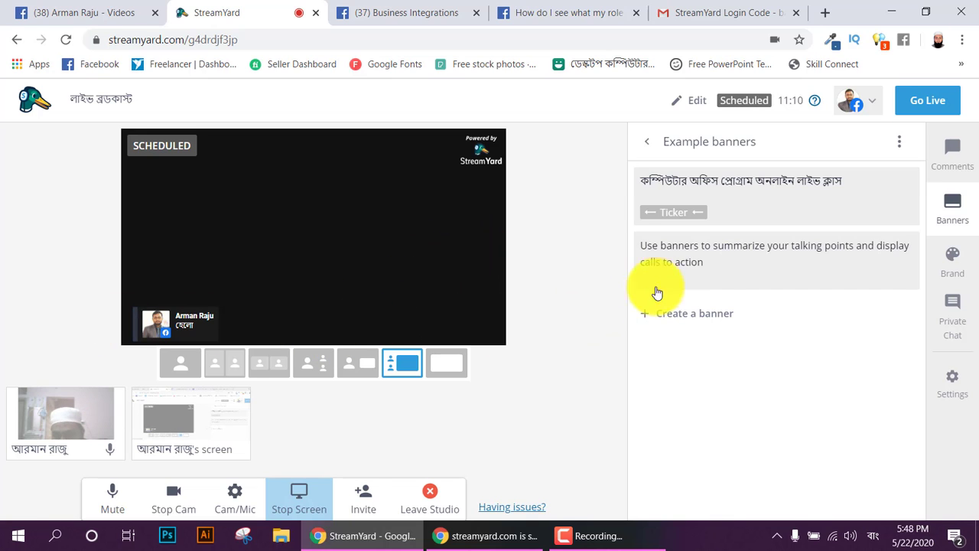
pyautogui.click(764, 197)
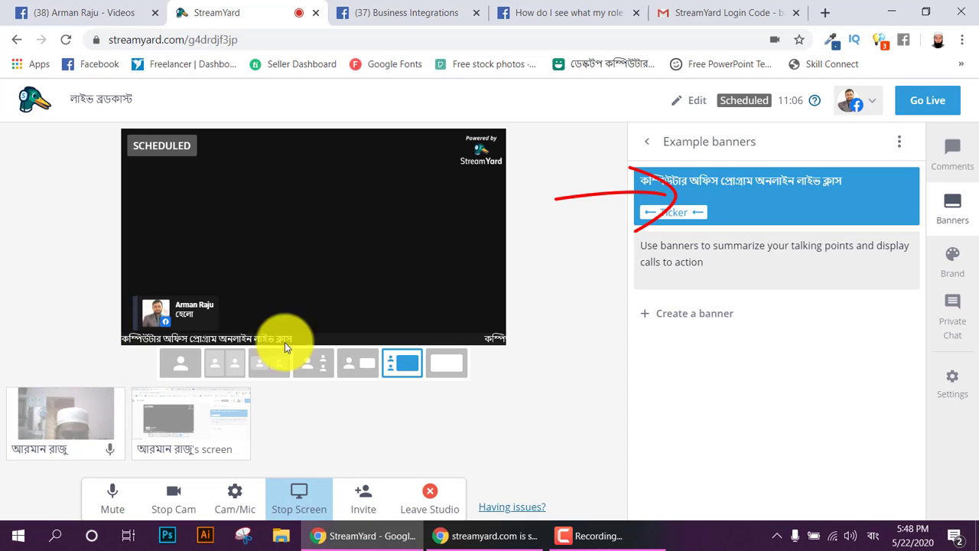
pyautogui.moveTo(681, 211)
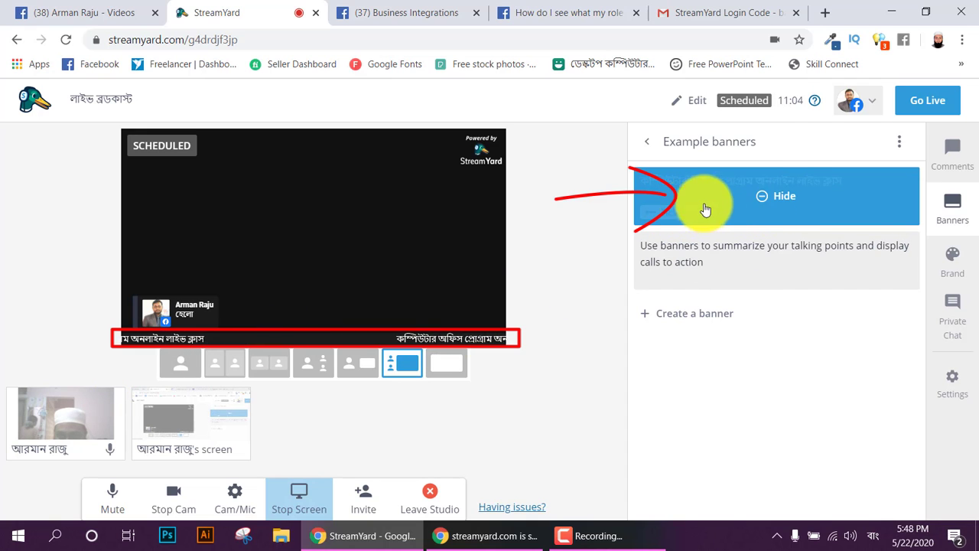
pyautogui.click(819, 189)
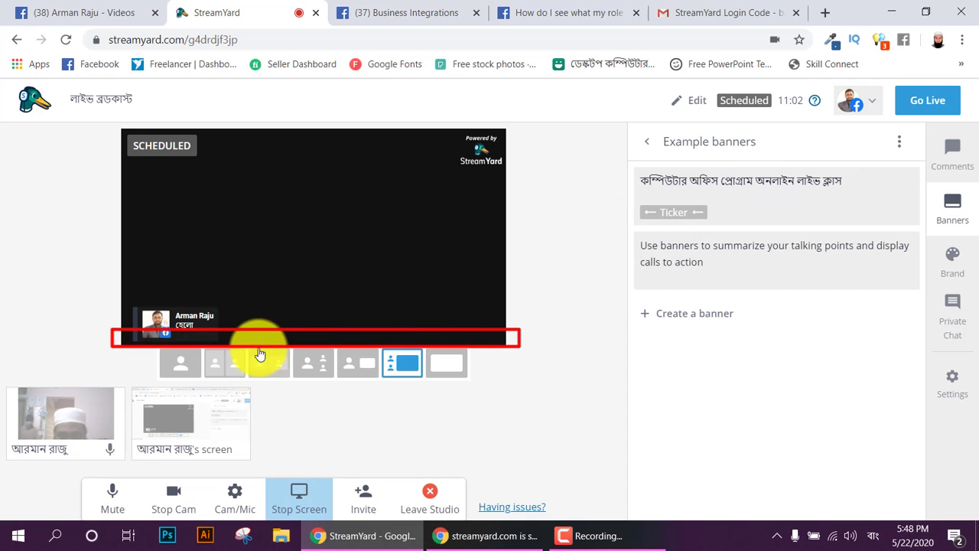
# Turn off scrolling across the bottom for the first example banner, save it, and preview it as a static banner on the stream.
pyautogui.moveTo(738, 200)
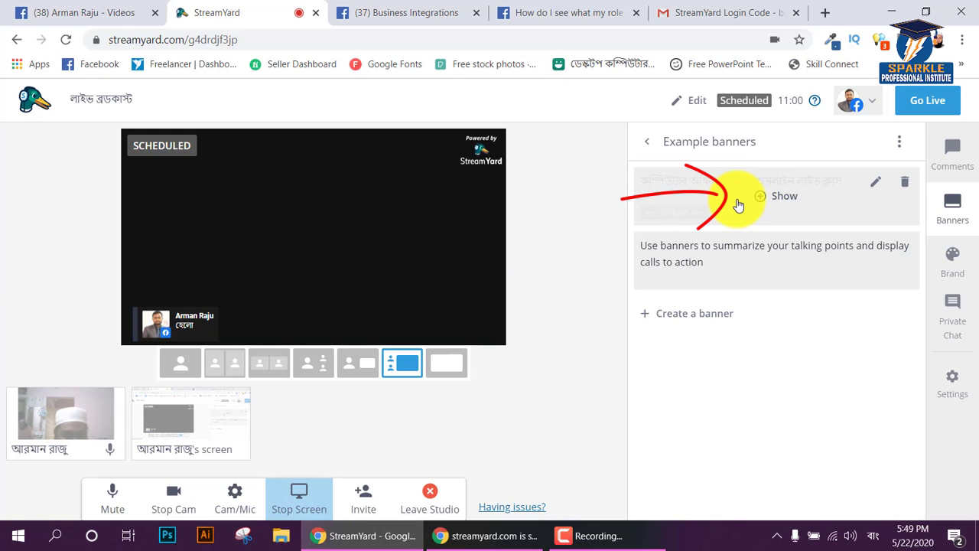
pyautogui.click(875, 183)
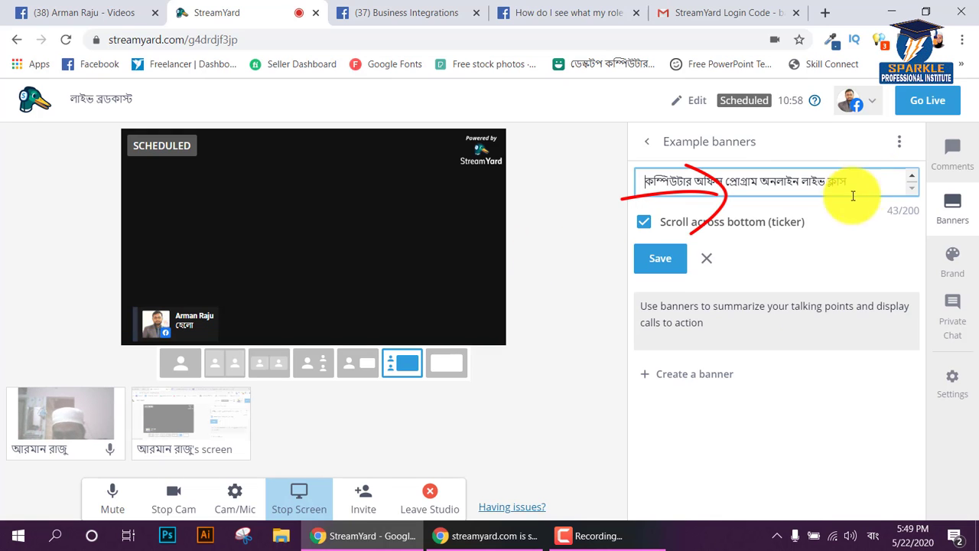
pyautogui.click(644, 221)
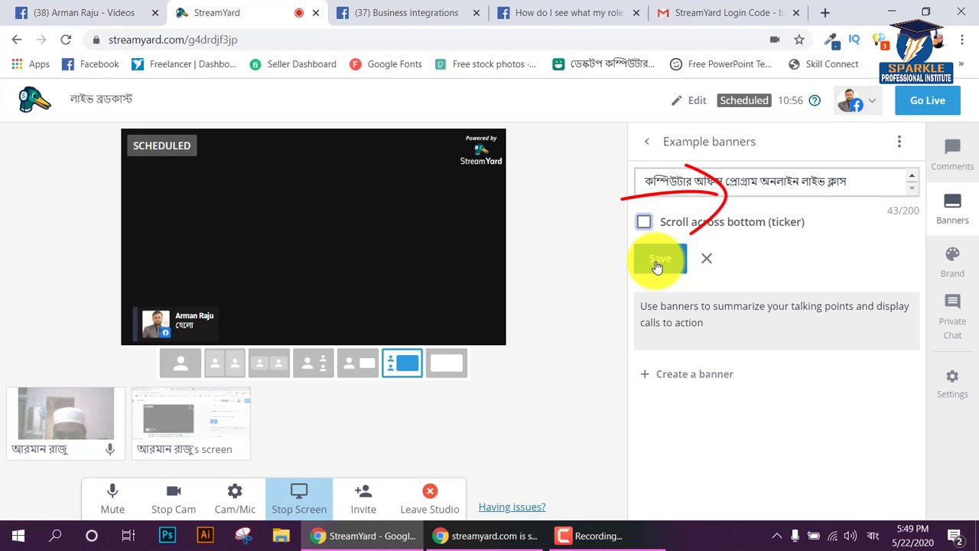
pyautogui.click(656, 262)
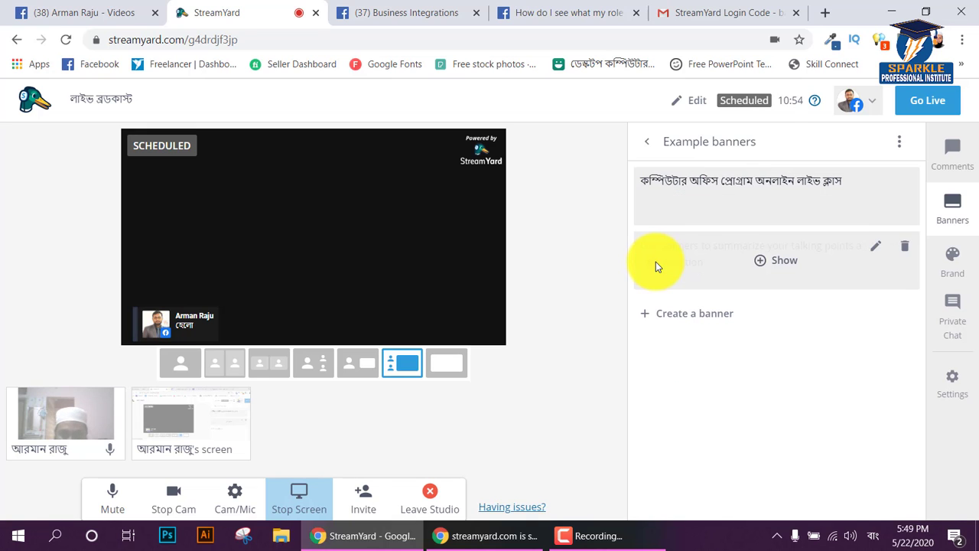
pyautogui.click(771, 198)
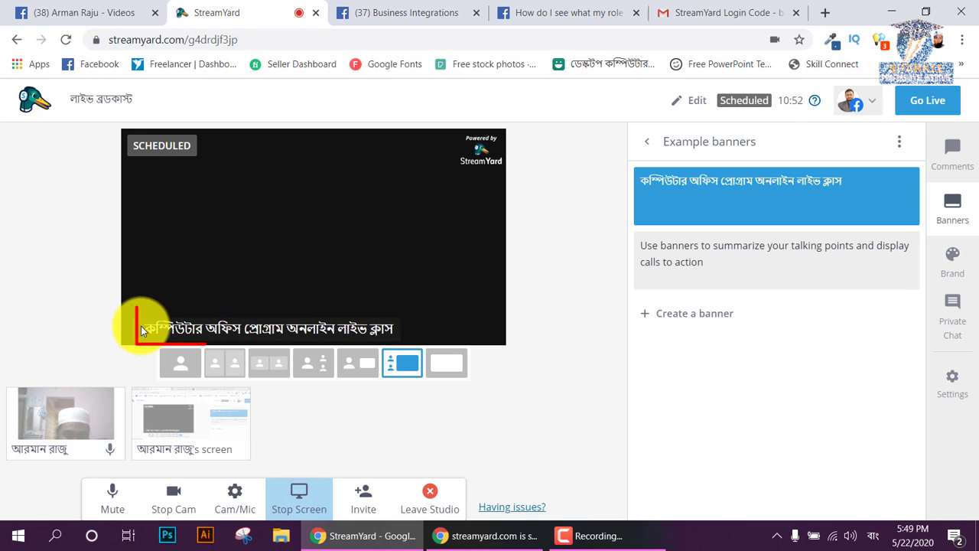
pyautogui.click(759, 195)
# Turn the scrolling ticker option back on for the first banner, save it, and preview the ticker on the stream.
pyautogui.click(872, 181)
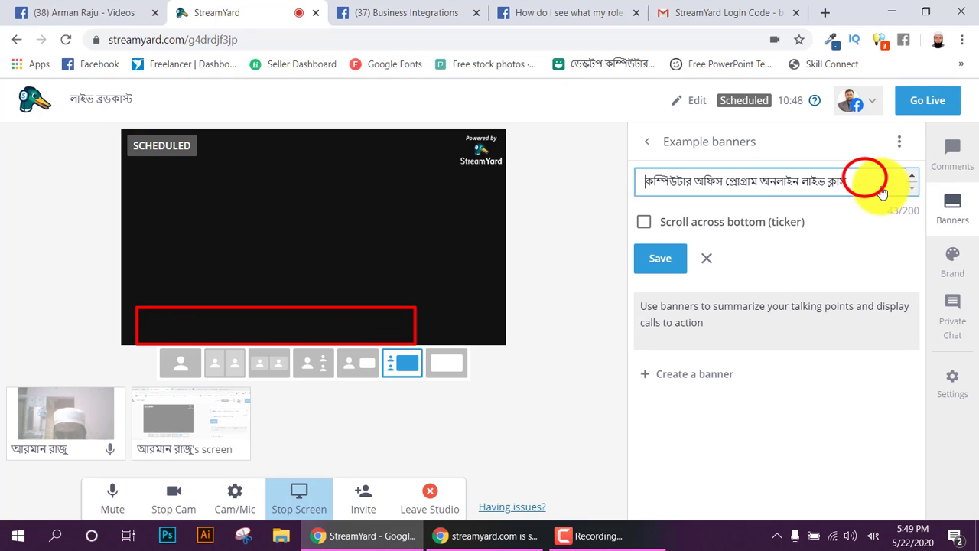
pyautogui.click(644, 222)
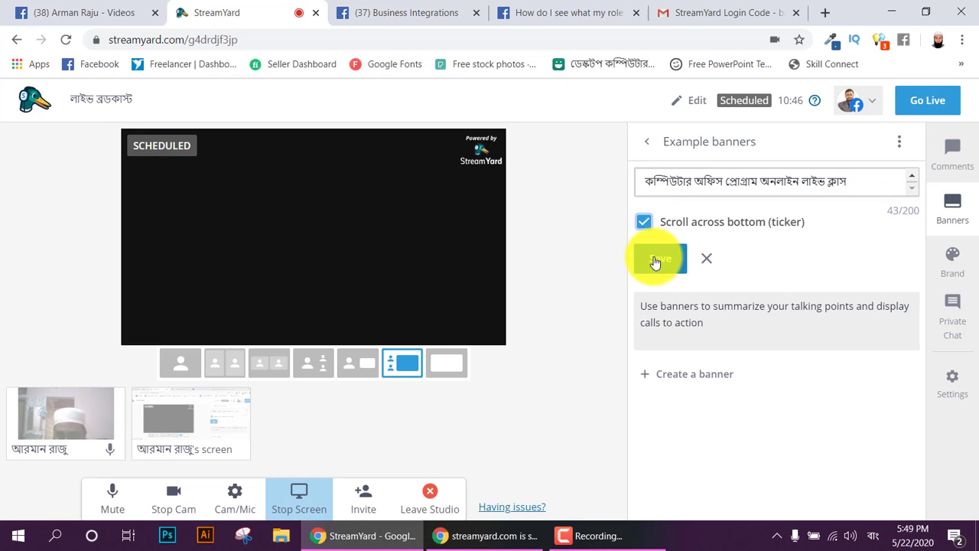
pyautogui.click(656, 261)
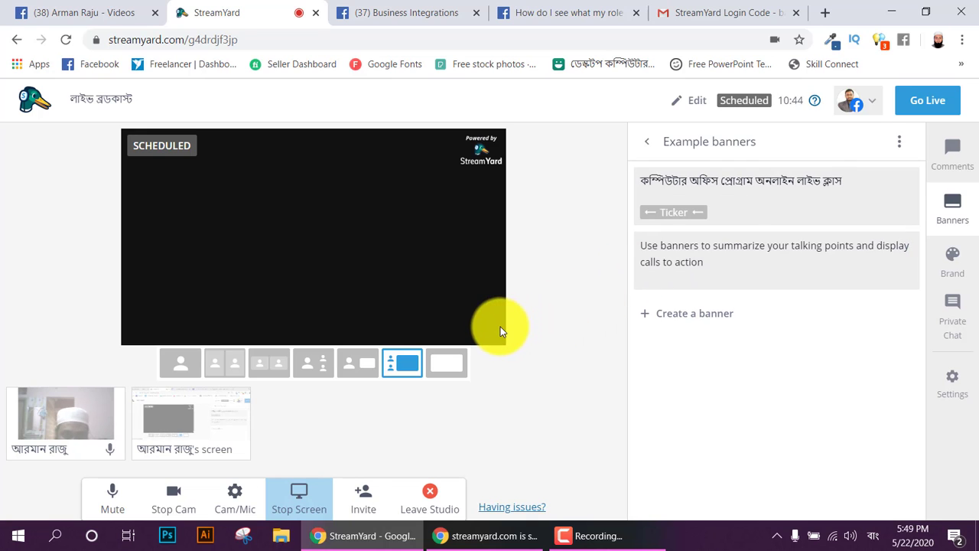
pyautogui.click(776, 200)
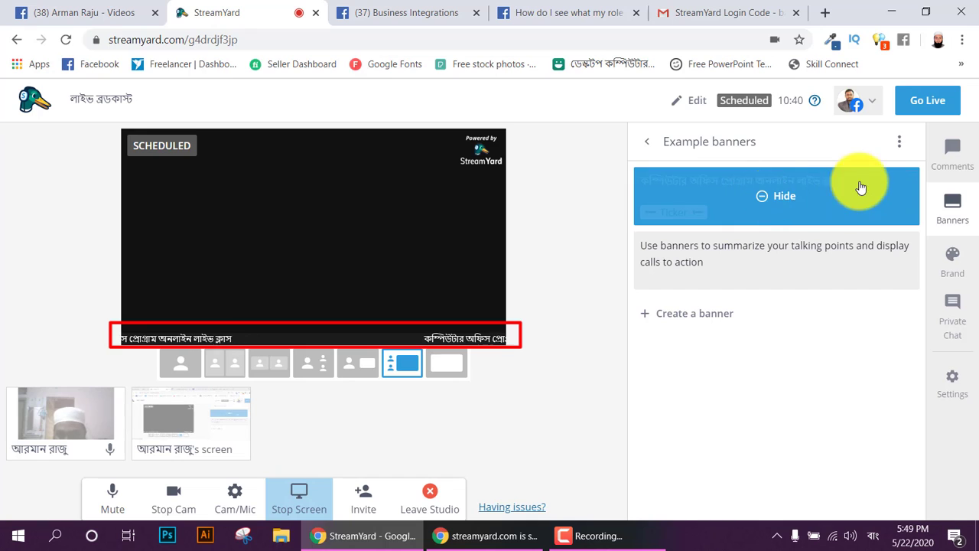
pyautogui.click(810, 194)
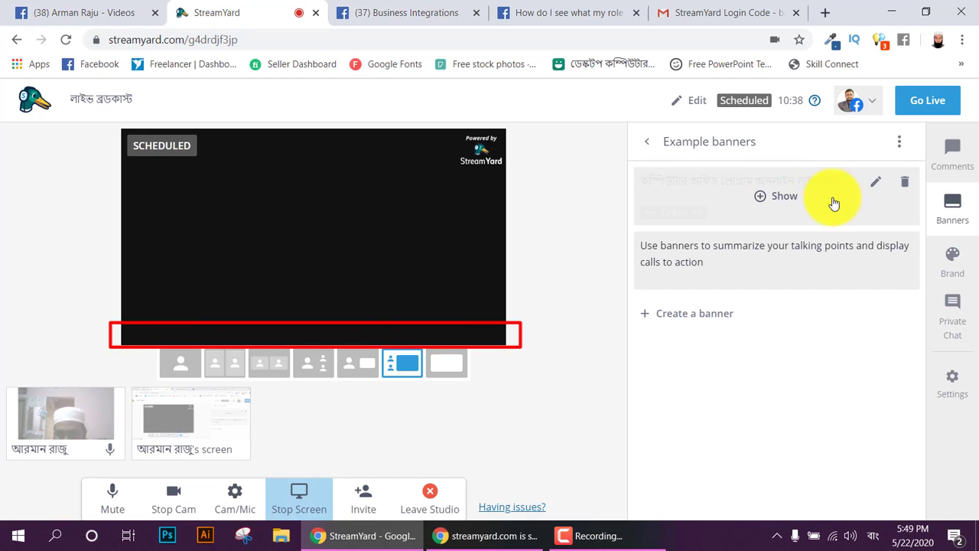
# Change the ticker banner's text to "লাইভ ব্রডকাস্ট শো", save it and show it on the stream.
pyautogui.click(875, 187)
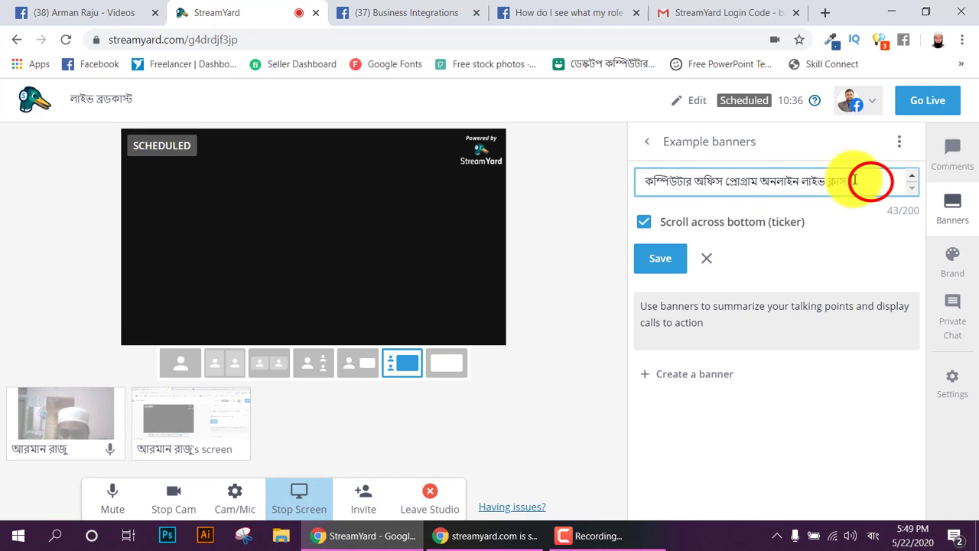
pyautogui.moveTo(874, 182); pyautogui.dragTo(449, 182)
pyautogui.write('ল')
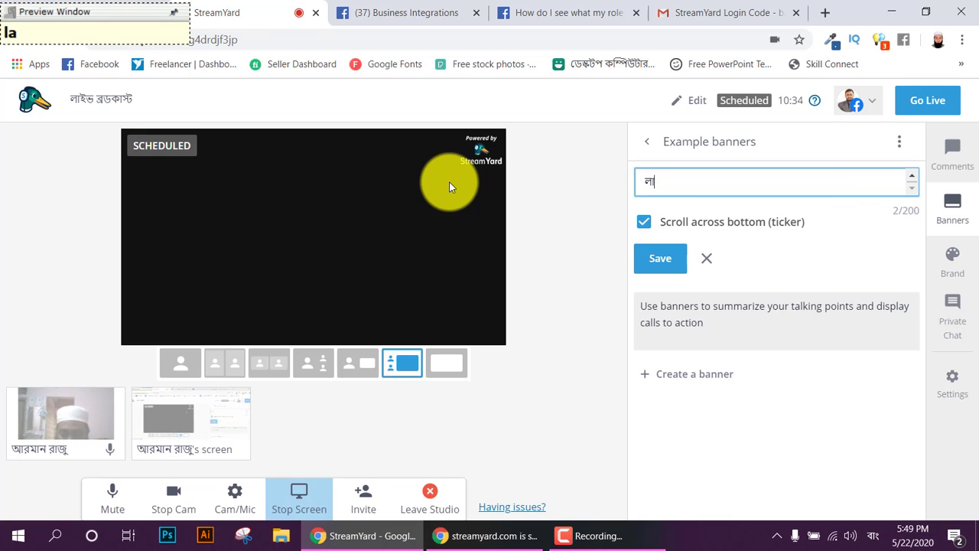
pyautogui.write('াইভ ব্রডক')
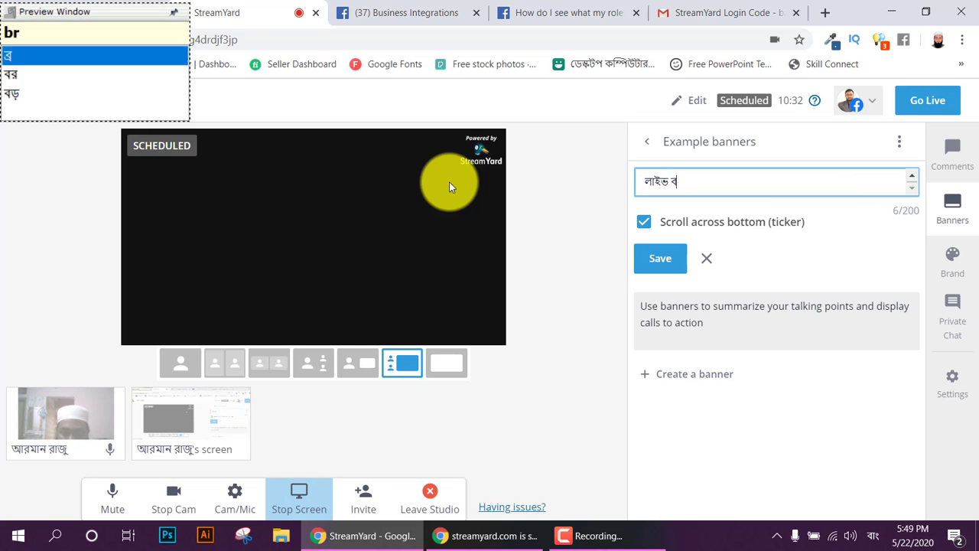
pyautogui.write('াস')
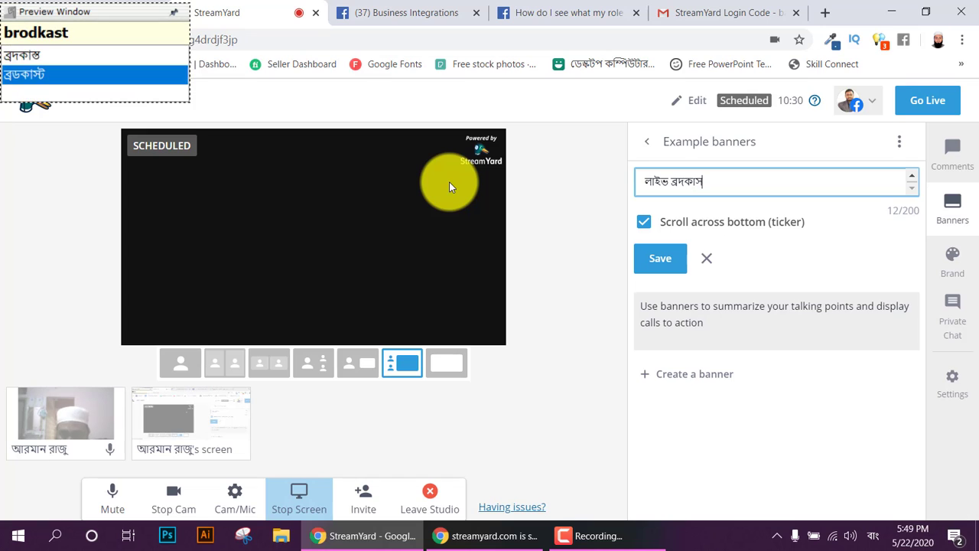
pyautogui.write('্ট শো')
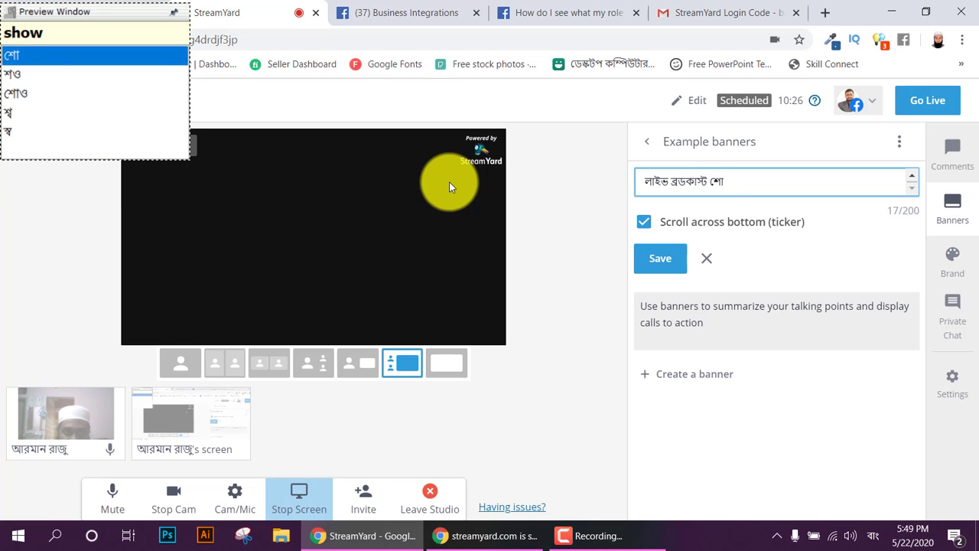
pyautogui.click(662, 269)
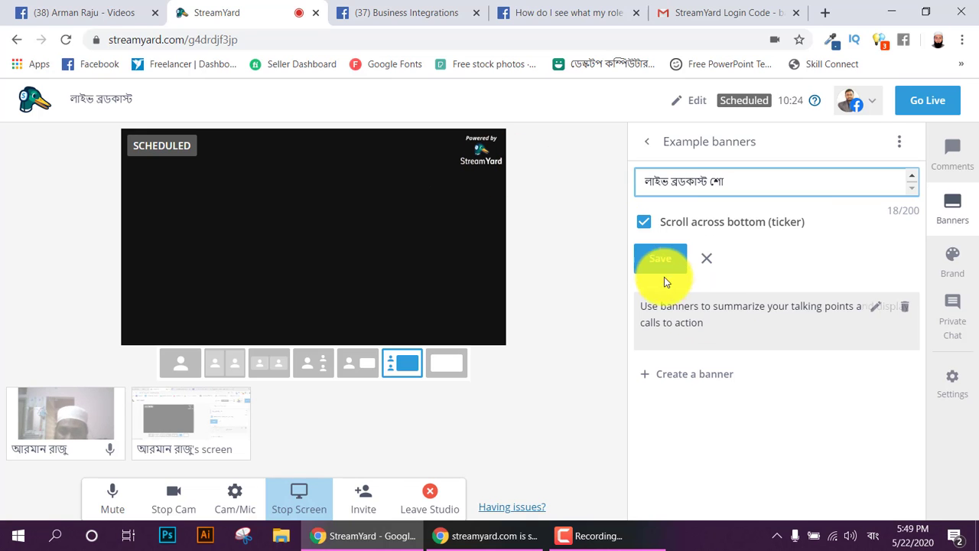
pyautogui.click(779, 201)
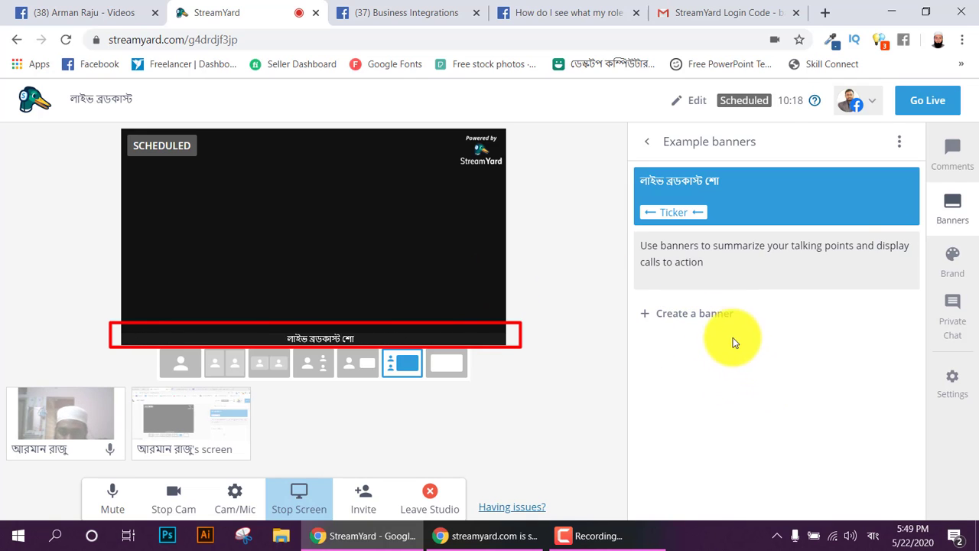
# Set the brand color of Brand 1 to the bright blue #1b5fea.
pyautogui.moveTo(704, 252)
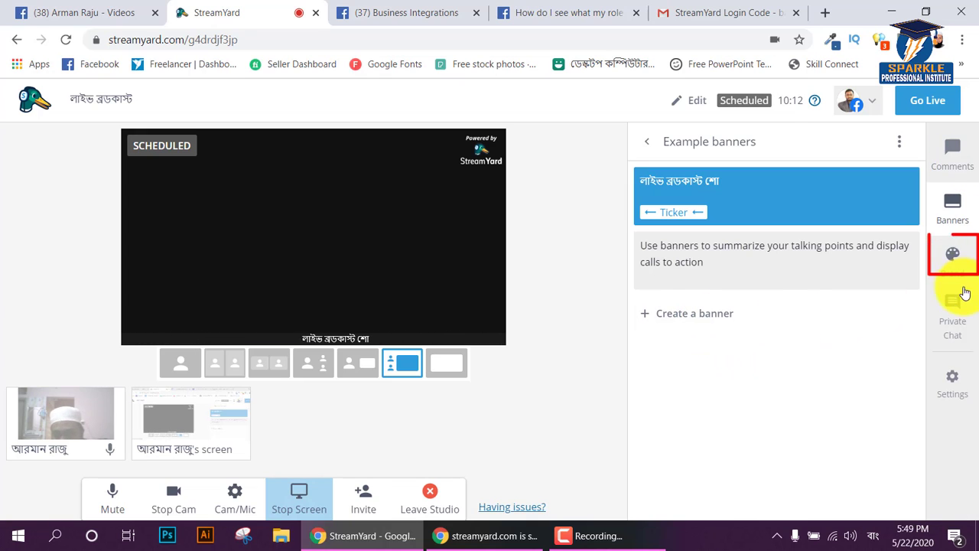
pyautogui.click(952, 256)
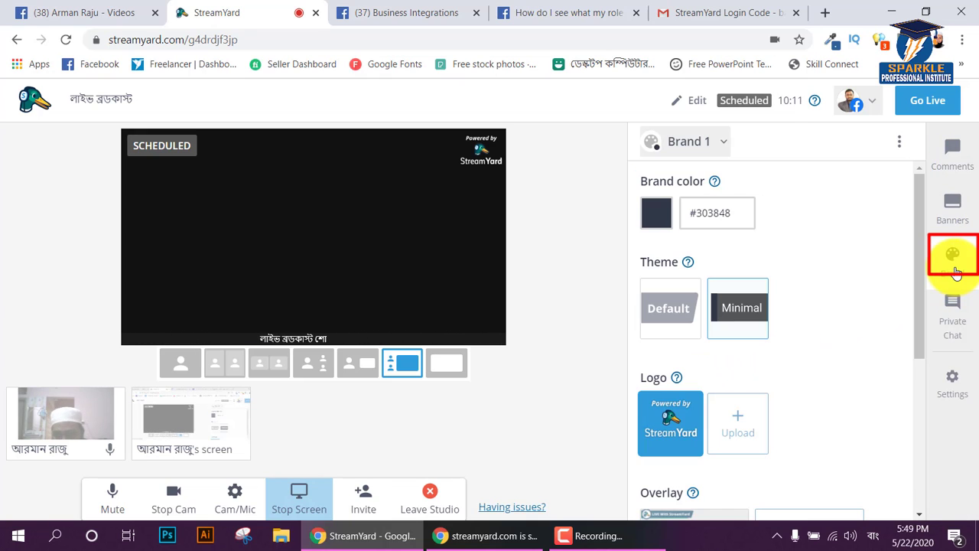
pyautogui.click(708, 213)
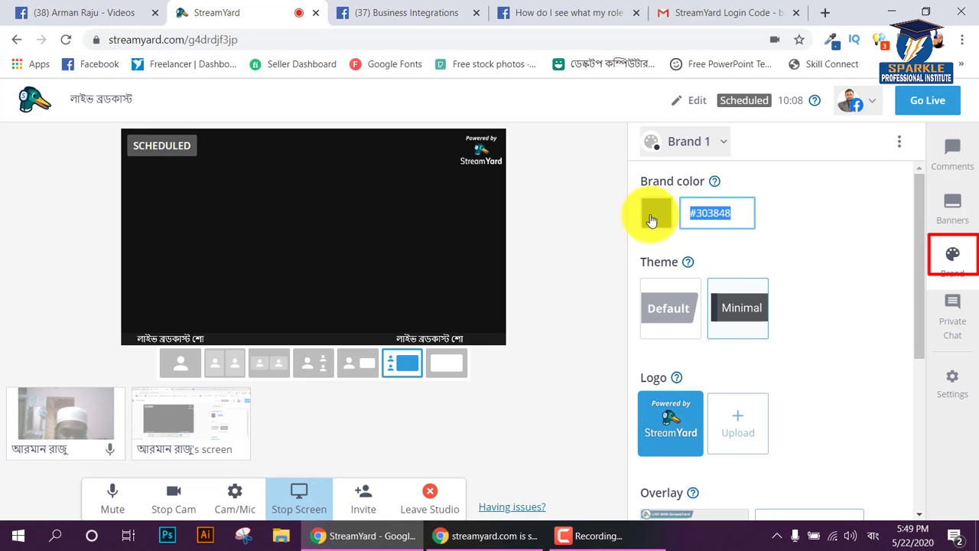
pyautogui.click(655, 212)
pyautogui.click(687, 318)
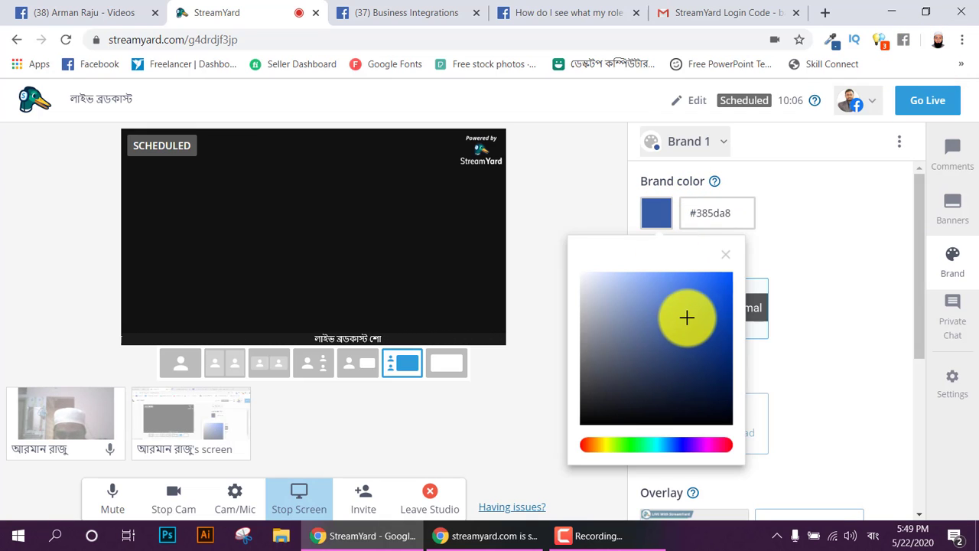
pyautogui.click(715, 284)
pyautogui.click(813, 268)
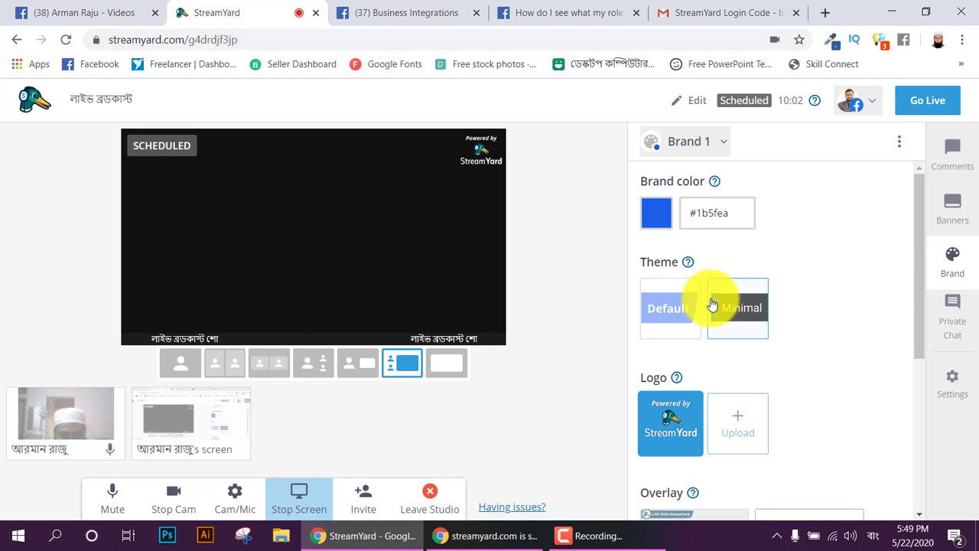
# Compare the Default and Minimal themes on the ticker banner and apply the Default theme.
pyautogui.click(659, 306)
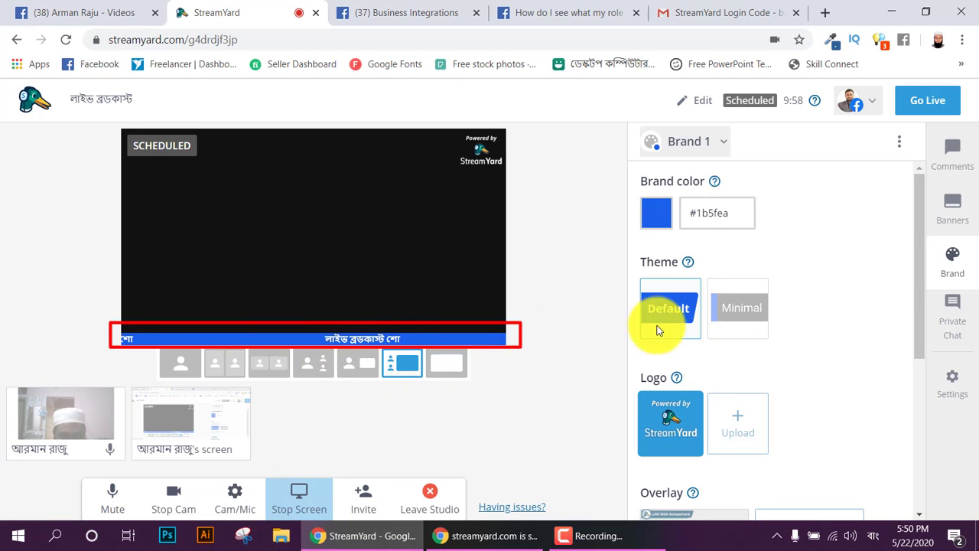
pyautogui.click(743, 308)
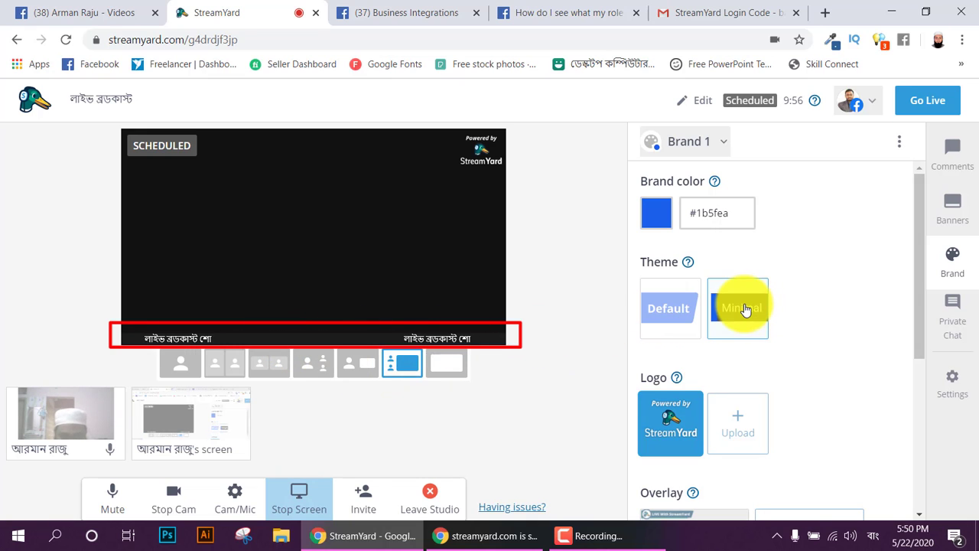
pyautogui.click(675, 322)
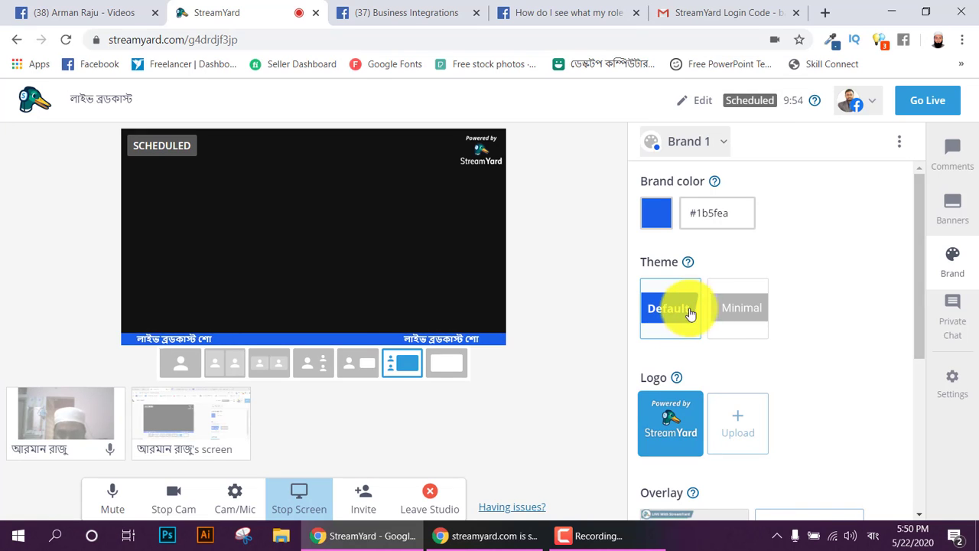
# Put the host on the stream with the camera off, compare the Default and Minimal themes on the name tag, and apply Minimal.
pyautogui.click(732, 313)
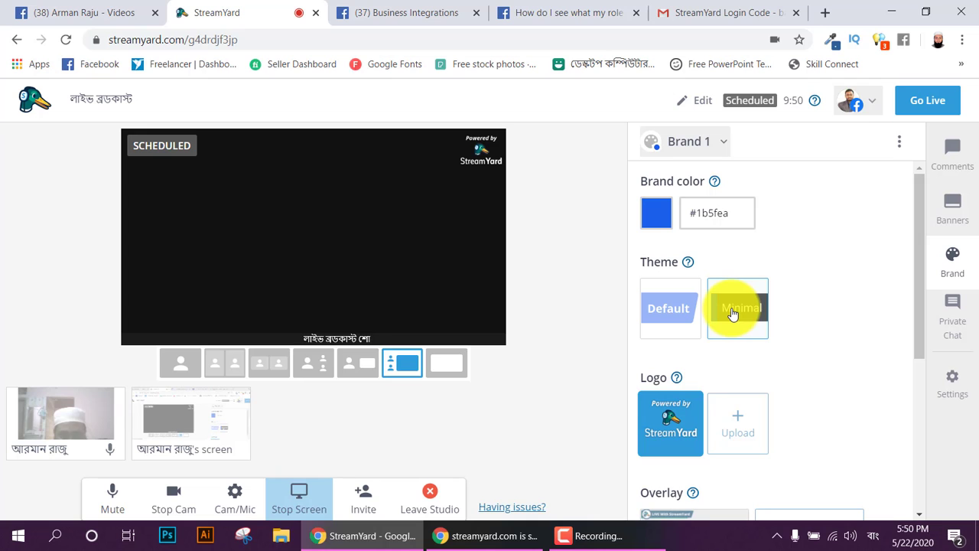
pyautogui.click(70, 414)
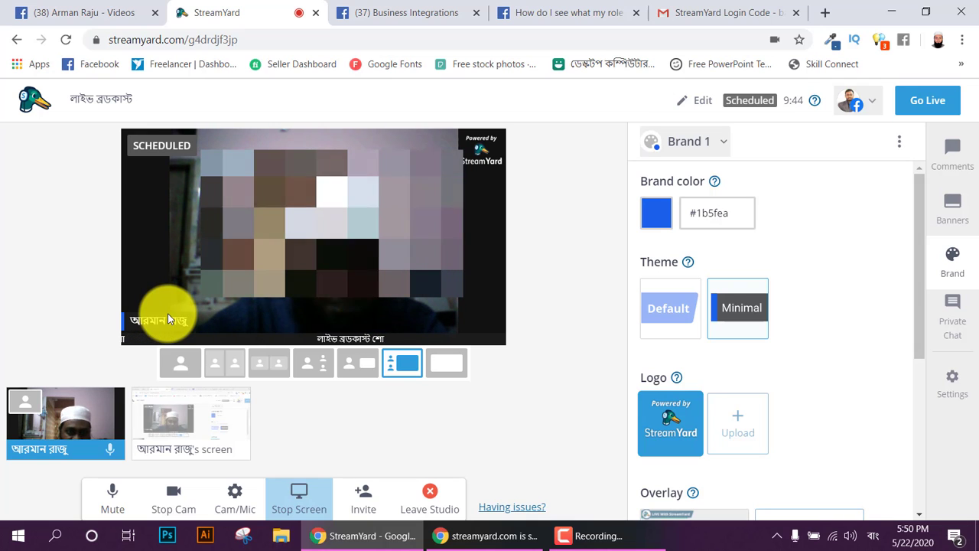
pyautogui.click(174, 499)
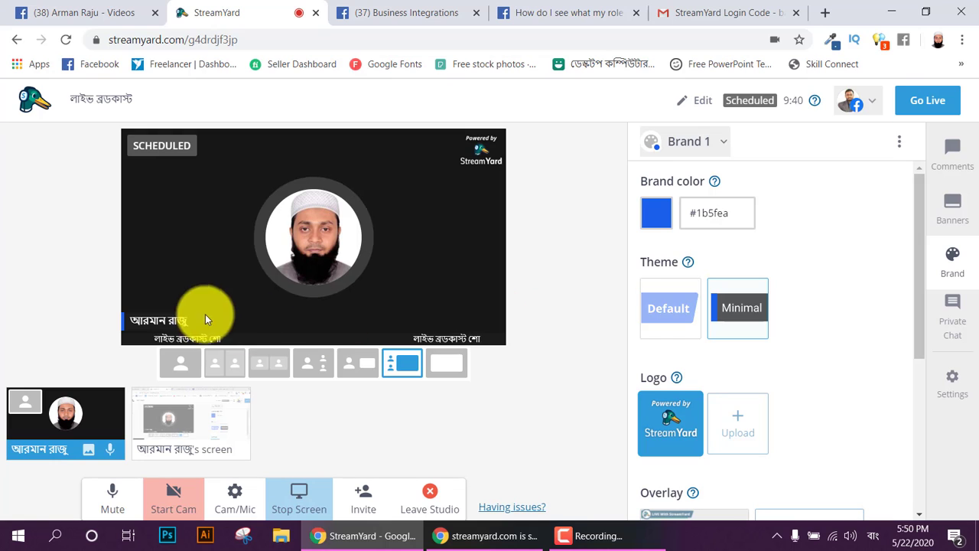
pyautogui.click(655, 310)
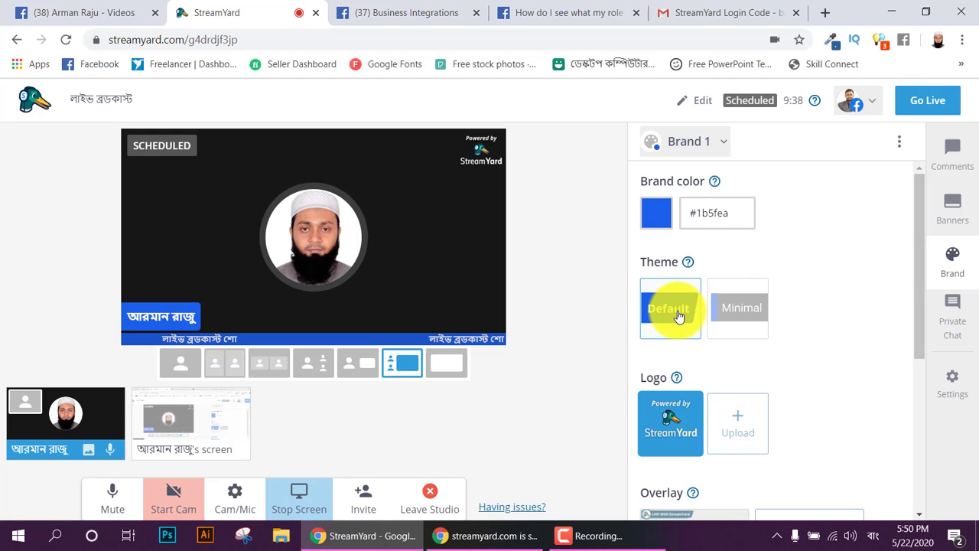
pyautogui.click(731, 307)
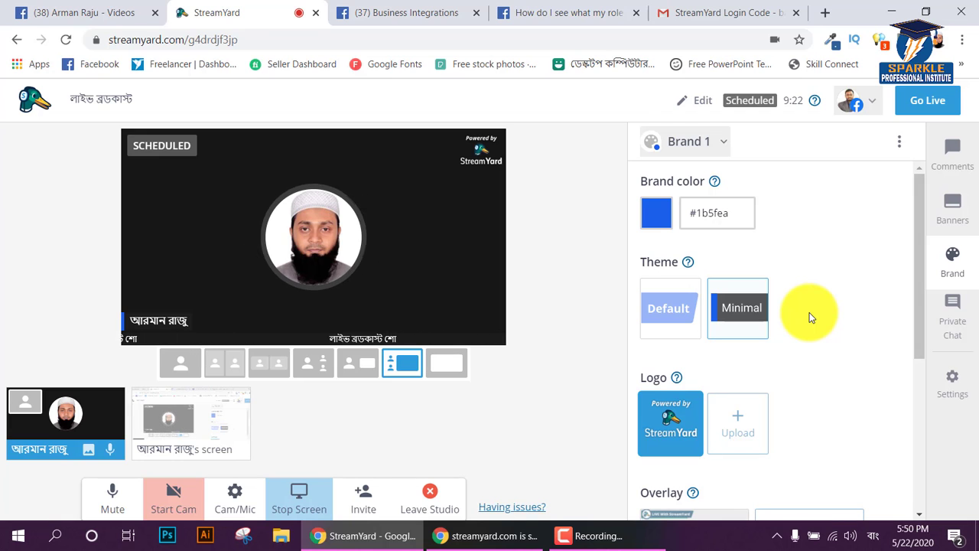
# Try to upload a custom brand logo and dismiss the upgrade offer.
pyautogui.scroll(-2, 809, 312)
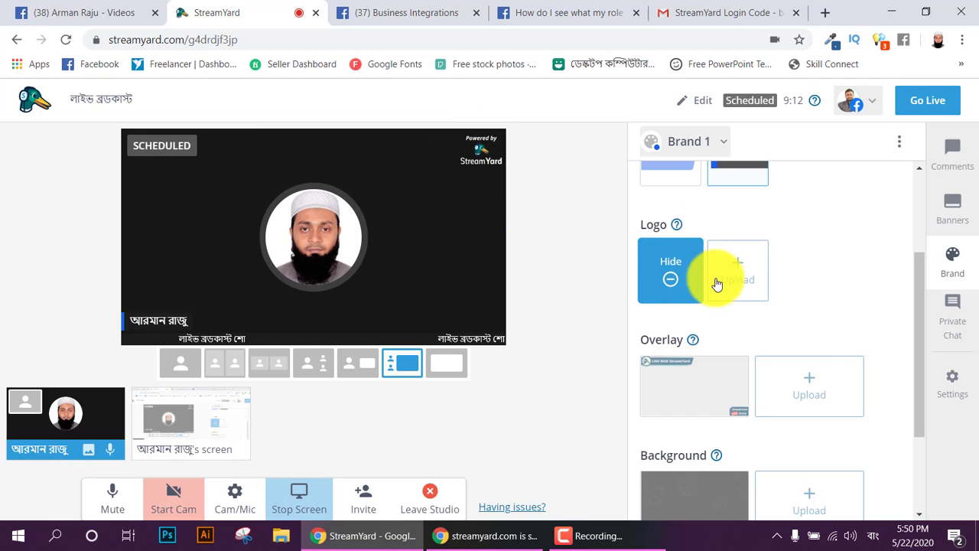
pyautogui.click(743, 273)
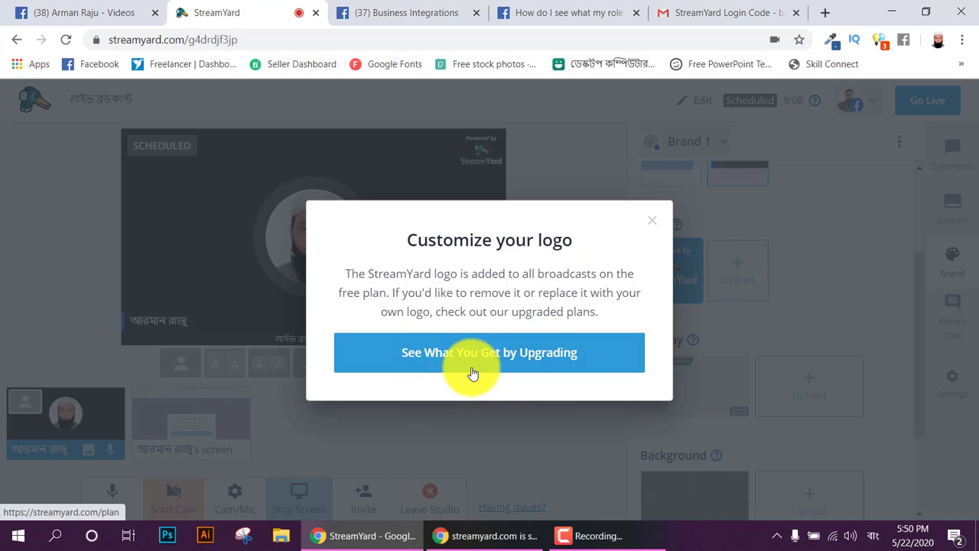
pyautogui.click(651, 221)
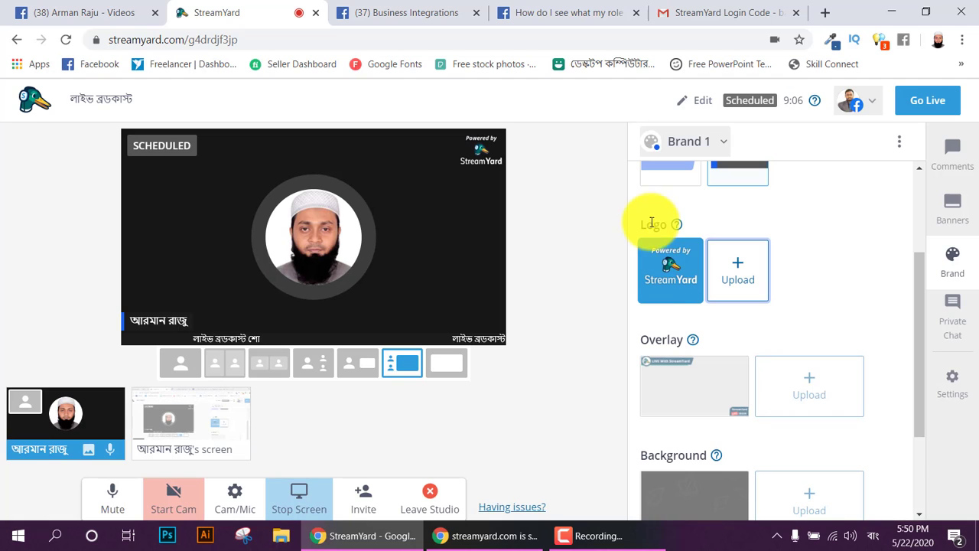
# Preview the sample StreamYard overlay on the stream and hide it again.
pyautogui.moveTo(713, 371)
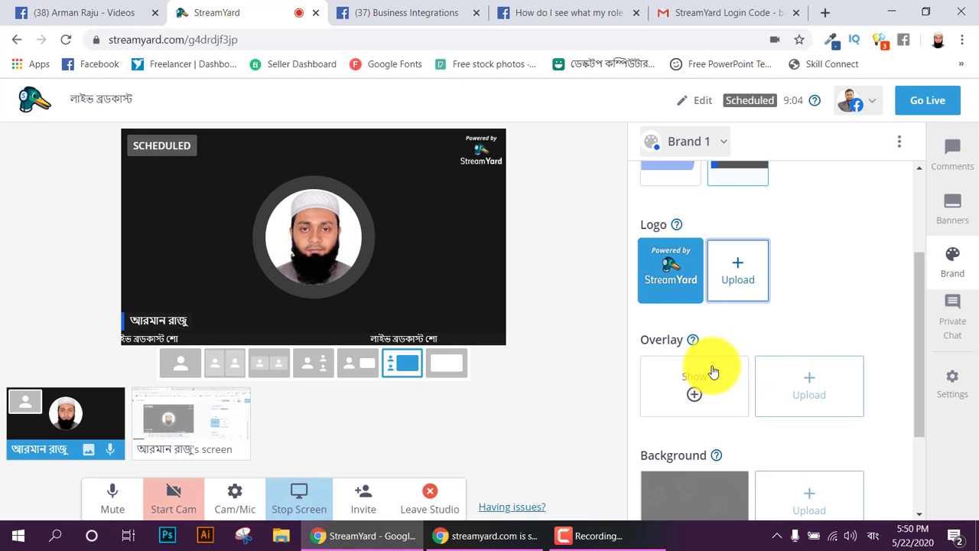
pyautogui.click(698, 393)
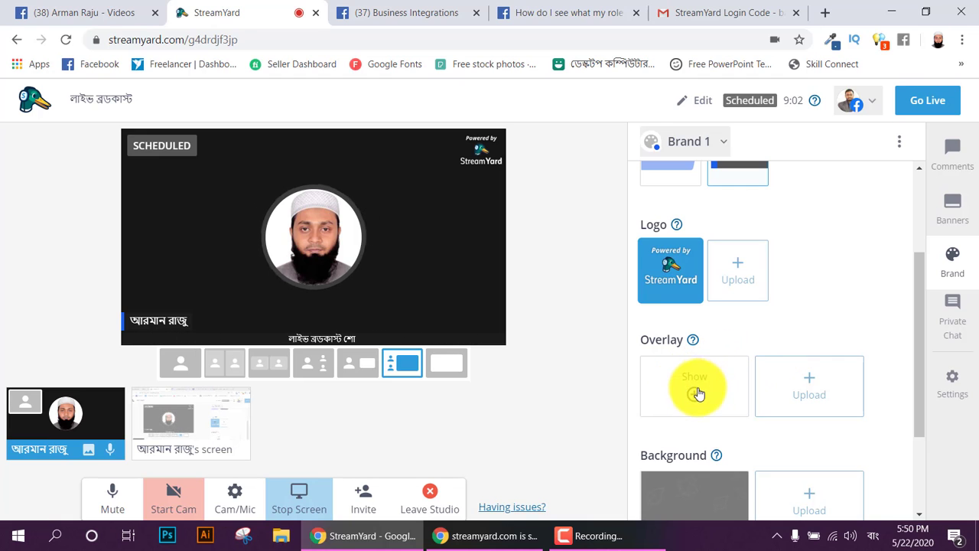
pyautogui.click(698, 393)
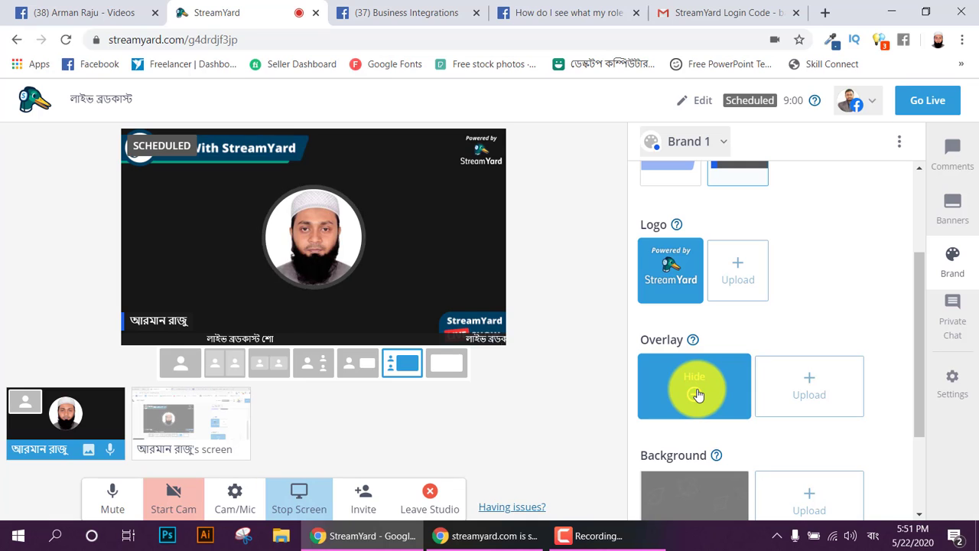
pyautogui.click(697, 393)
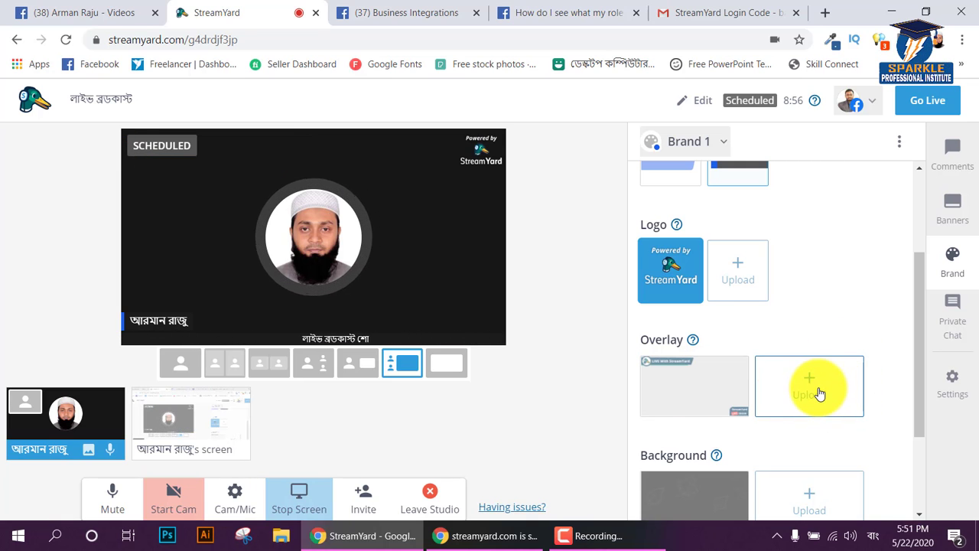
# Show the preset dark leaf-pattern background and remove the host from the stream to preview it.
pyautogui.scroll(-2, 820, 367)
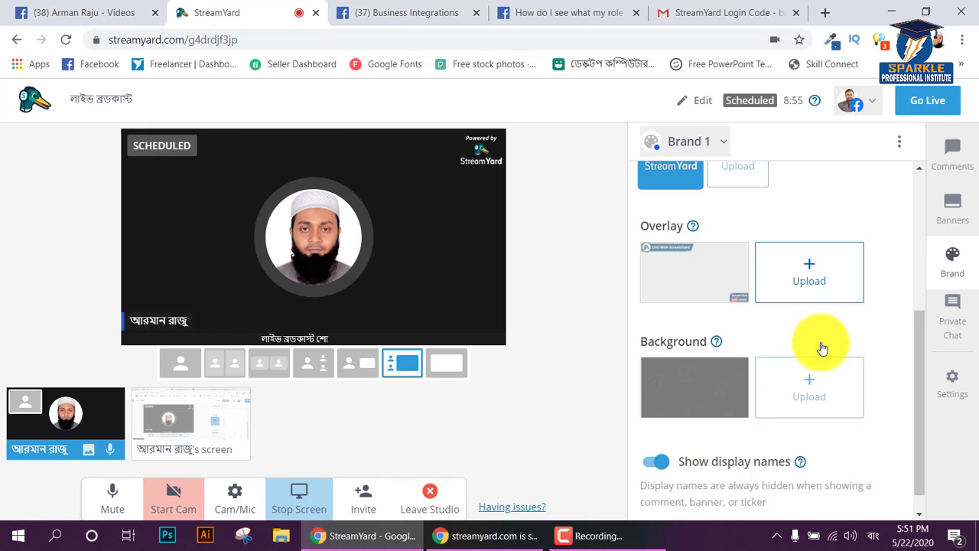
pyautogui.click(694, 376)
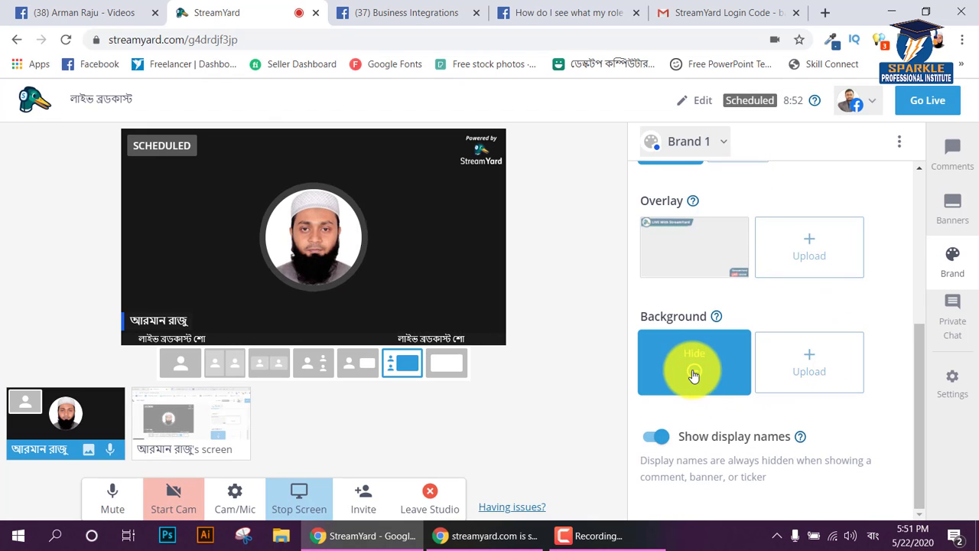
pyautogui.click(263, 366)
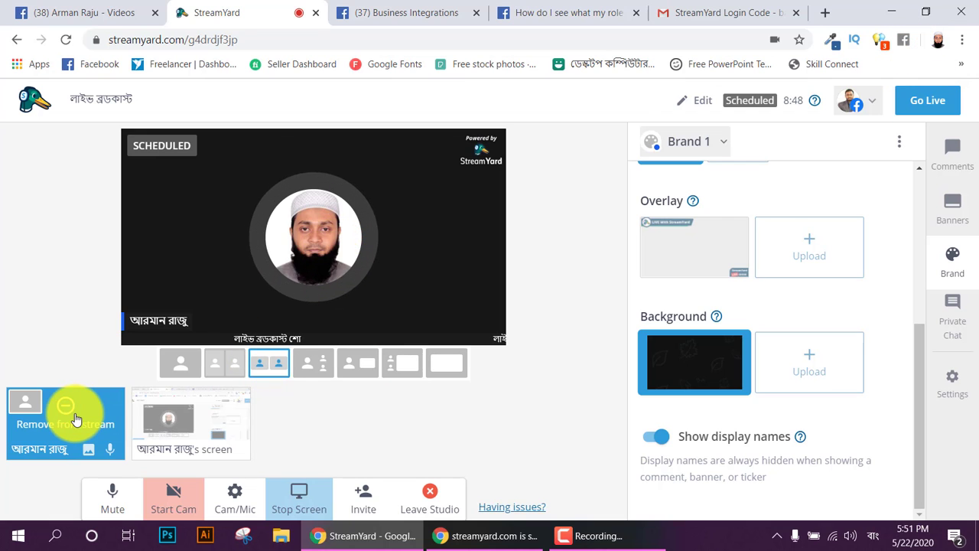
pyautogui.click(76, 417)
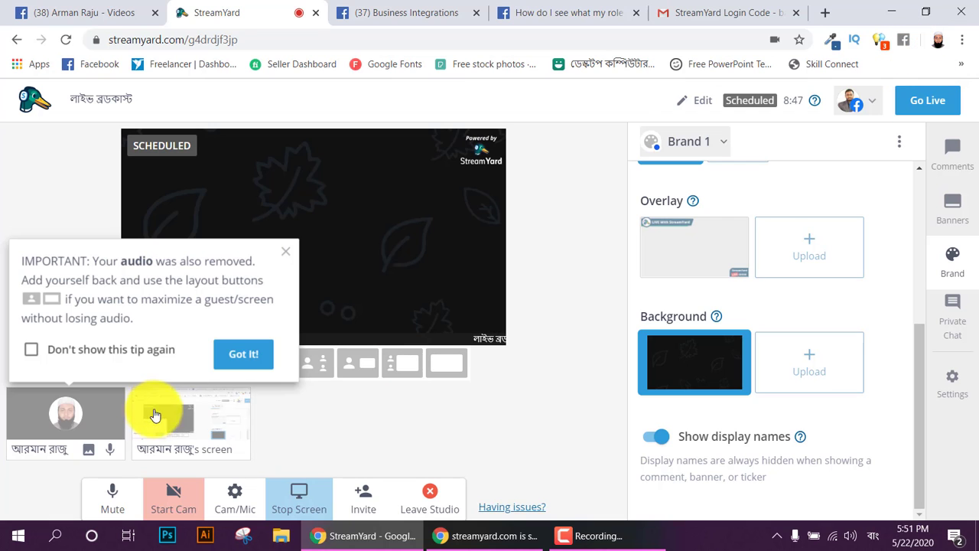
pyautogui.click(286, 251)
# Add the shared screen to the stream and preview it with and without the host beside it.
pyautogui.click(191, 409)
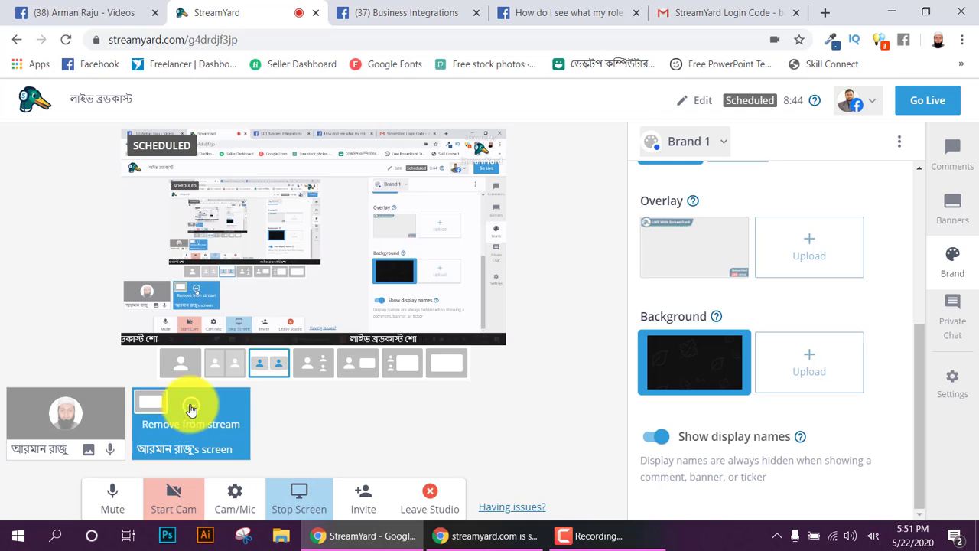
pyautogui.click(84, 409)
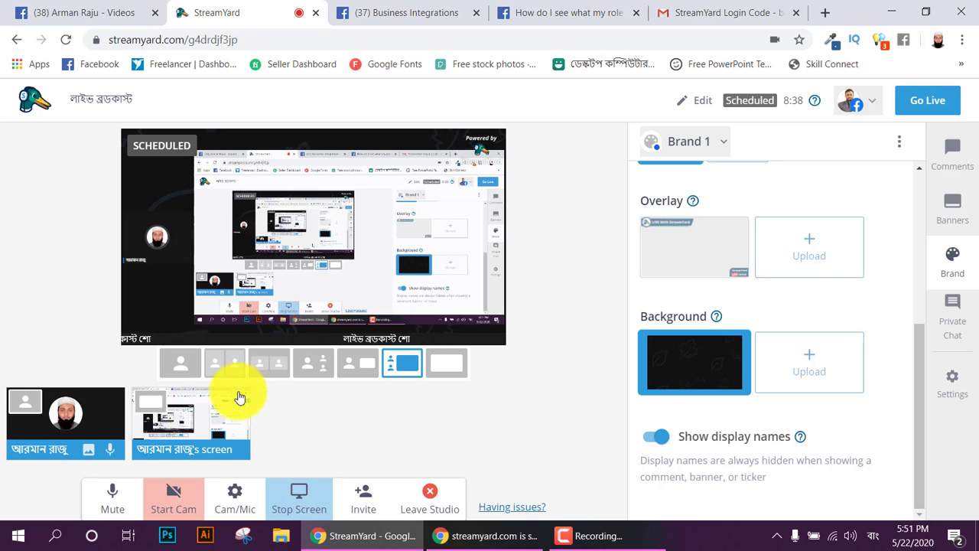
pyautogui.click(65, 407)
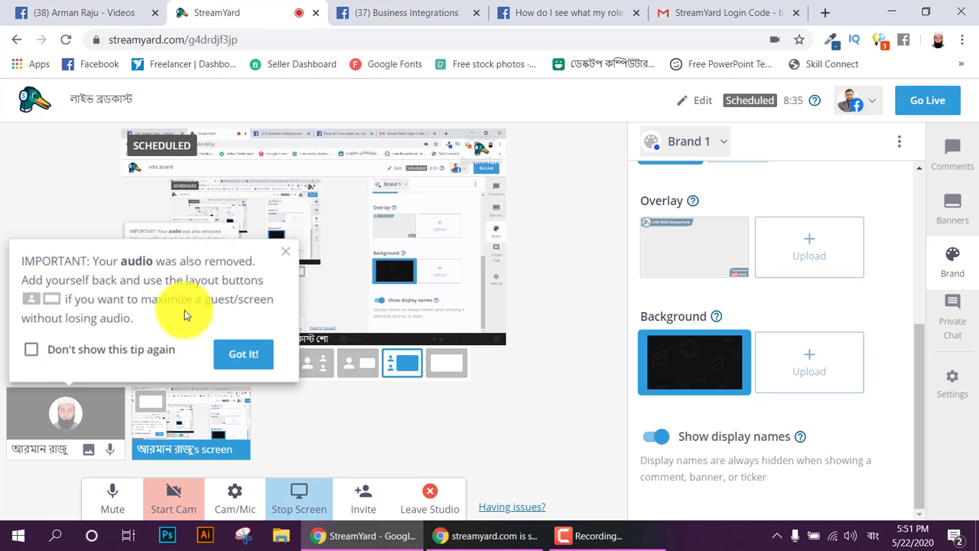
pyautogui.click(286, 251)
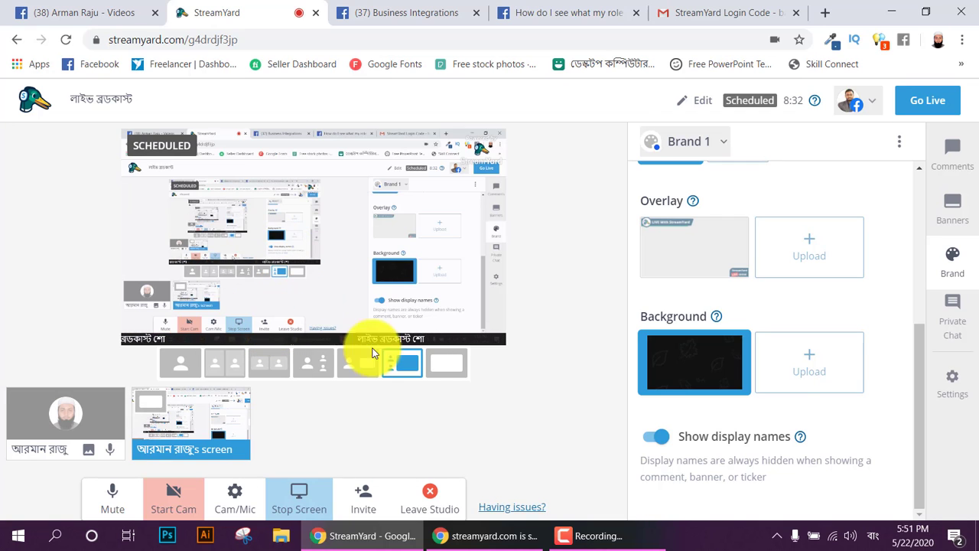
# Try to upload a custom background image for Brand 1.
pyautogui.click(813, 363)
pyautogui.click(651, 221)
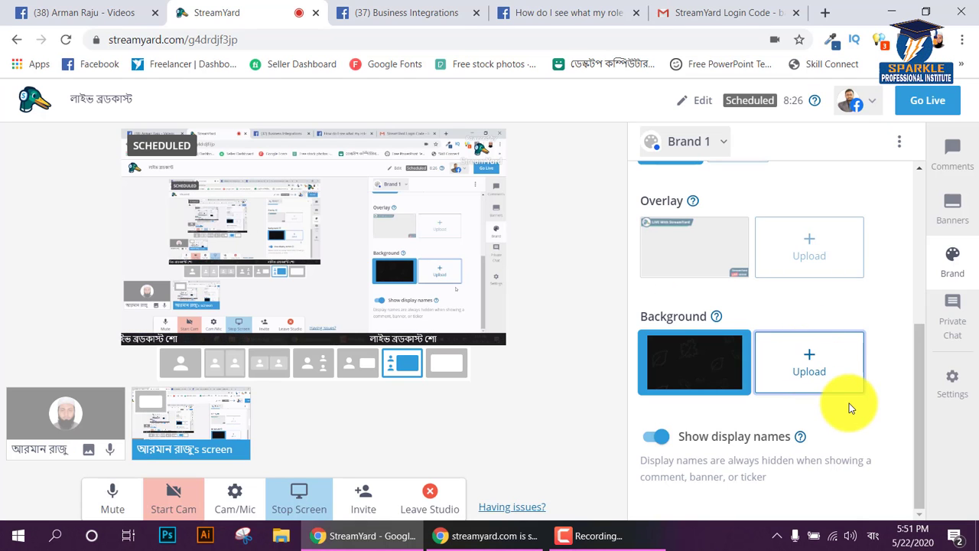
pyautogui.scroll(4, 849, 408)
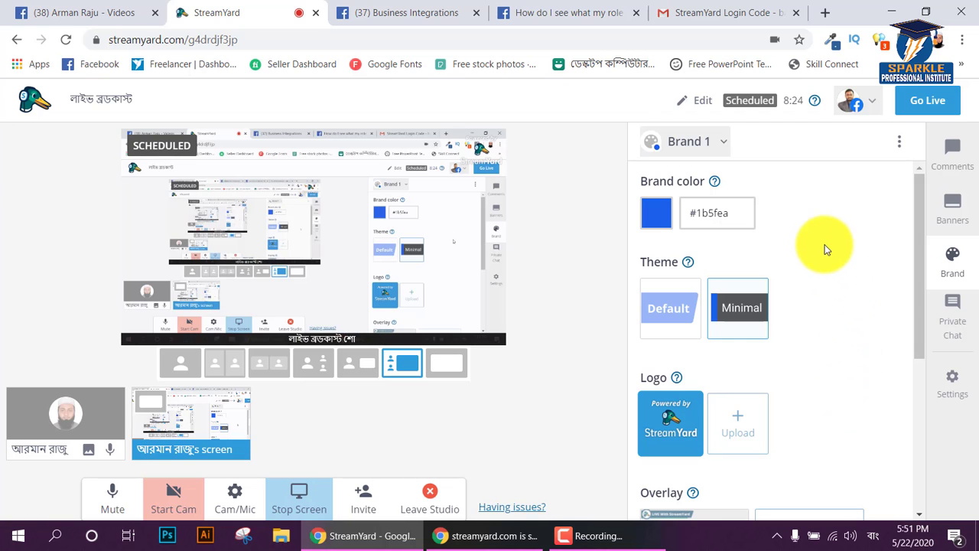
# Look through the private guest chat and the studio's General, Camera, Audio, Green Screen and Guests settings.
pyautogui.click(952, 326)
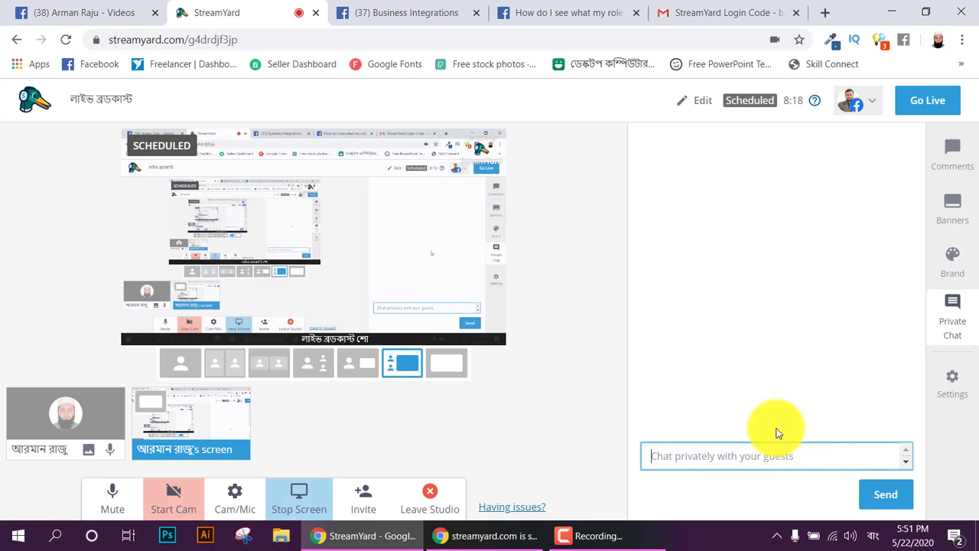
pyautogui.click(952, 378)
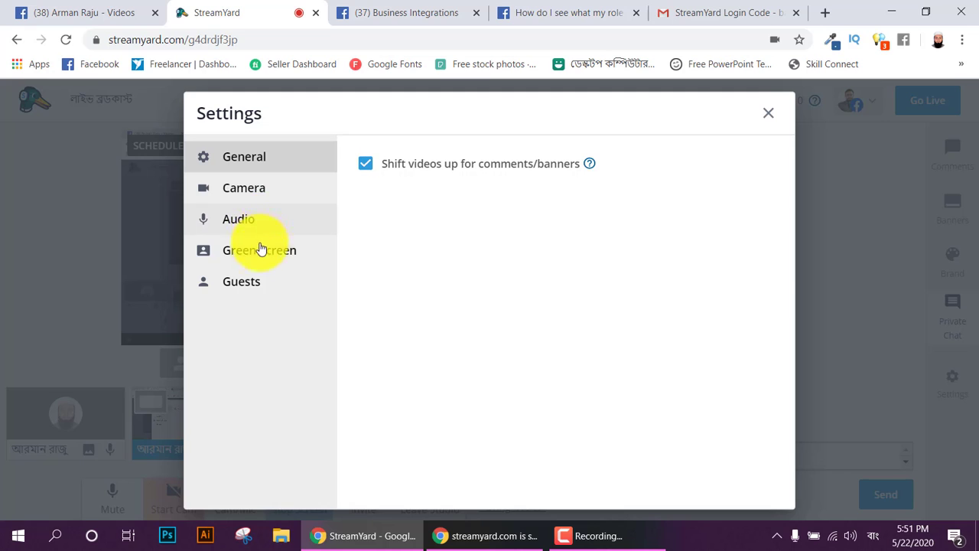
pyautogui.click(254, 192)
pyautogui.click(245, 225)
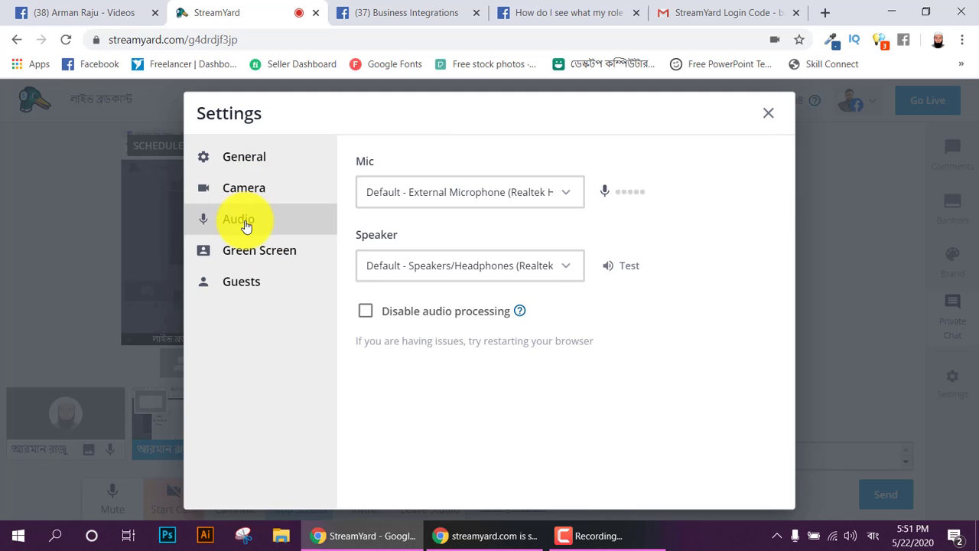
pyautogui.click(240, 252)
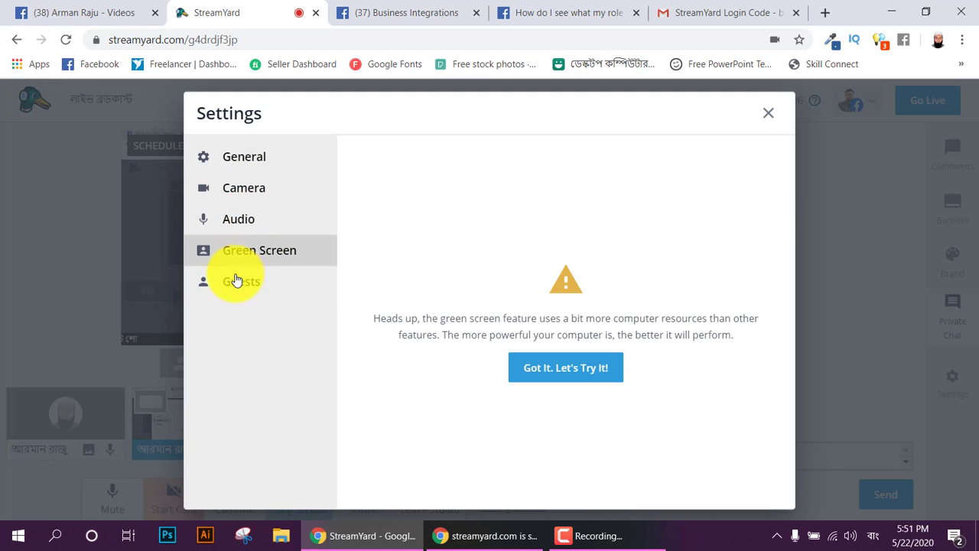
pyautogui.click(234, 280)
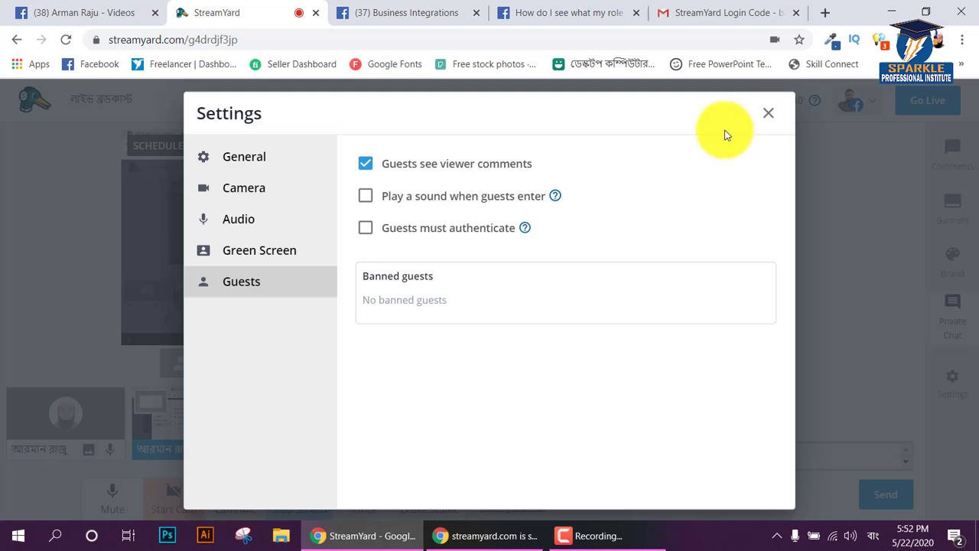
pyautogui.click(769, 115)
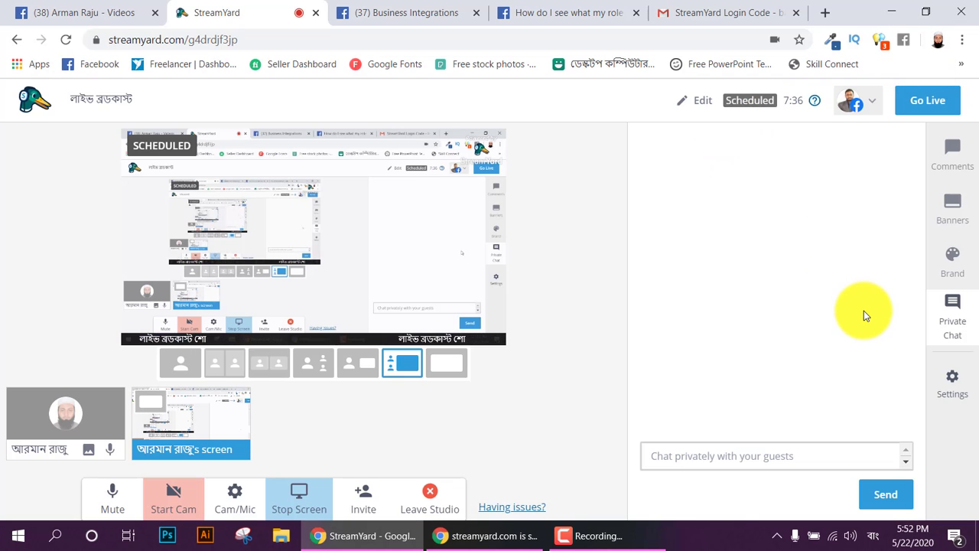
# Open the scheduled broadcast's post on Facebook from its destination options, continuing past the viewing tip page.
pyautogui.click(865, 104)
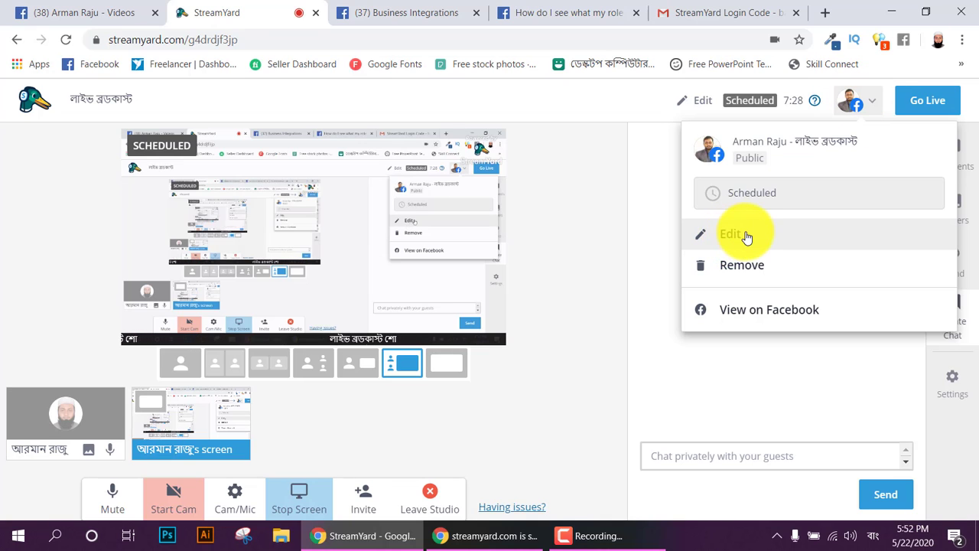
pyautogui.click(785, 316)
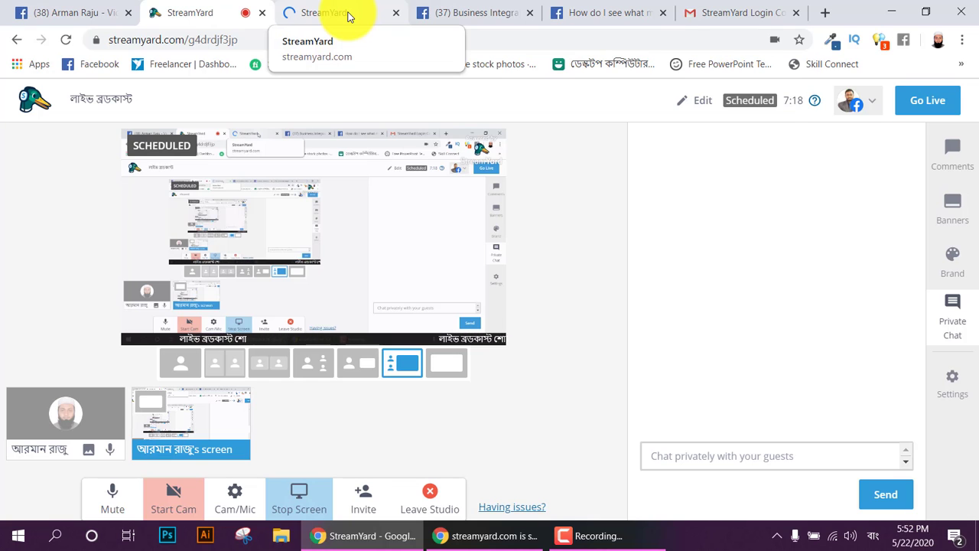
pyautogui.click(308, 8)
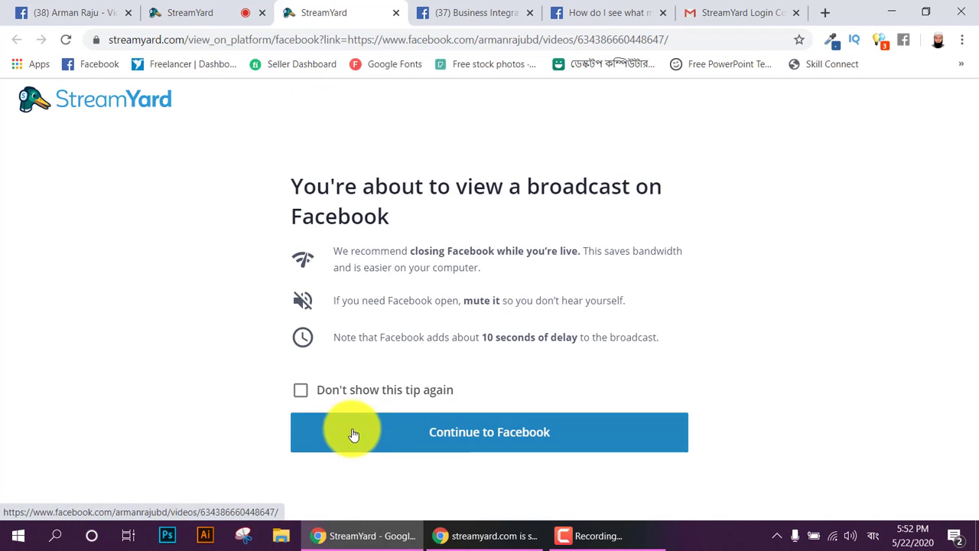
pyautogui.click(459, 429)
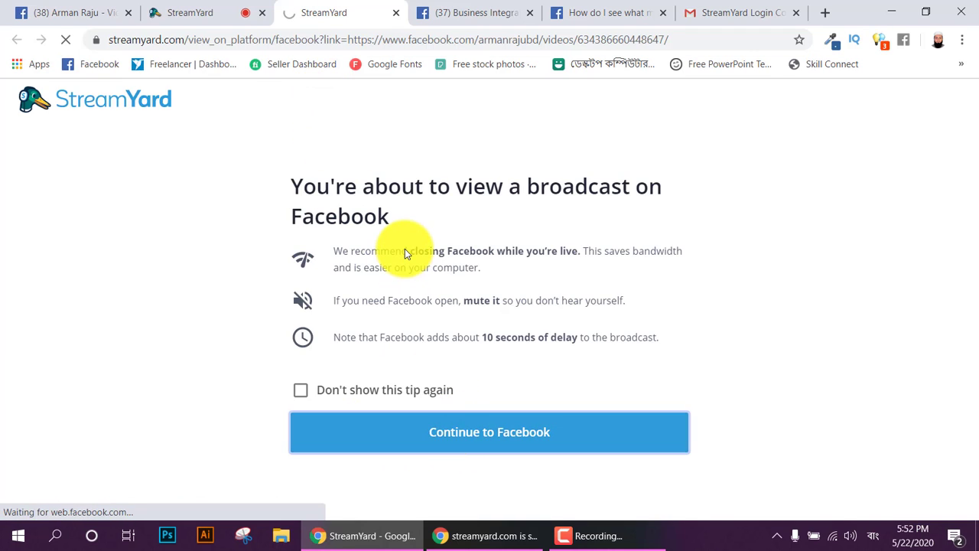
# Return to the StreamYard studio and review the scheduled broadcast's title, description, image and start time, leaving the details unchanged.
pyautogui.click(164, 9)
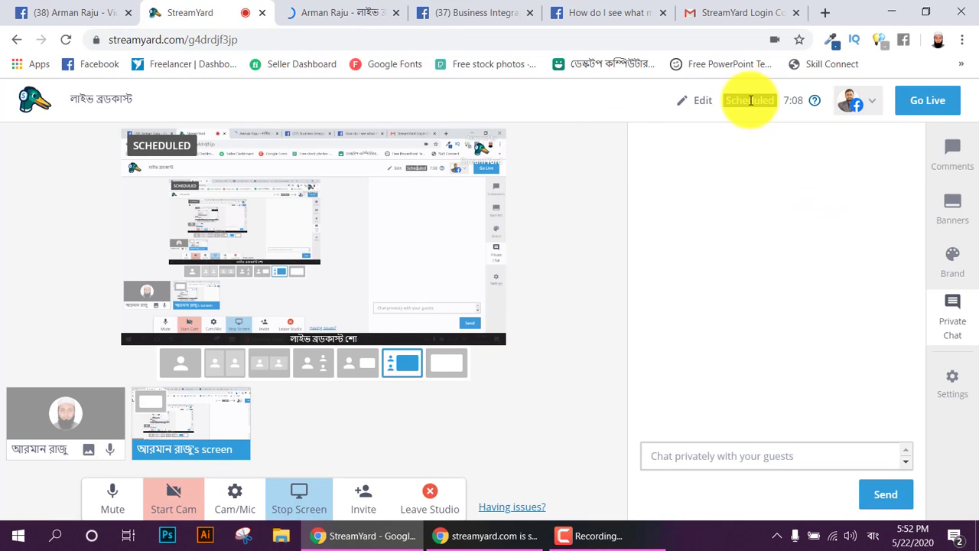
pyautogui.click(707, 101)
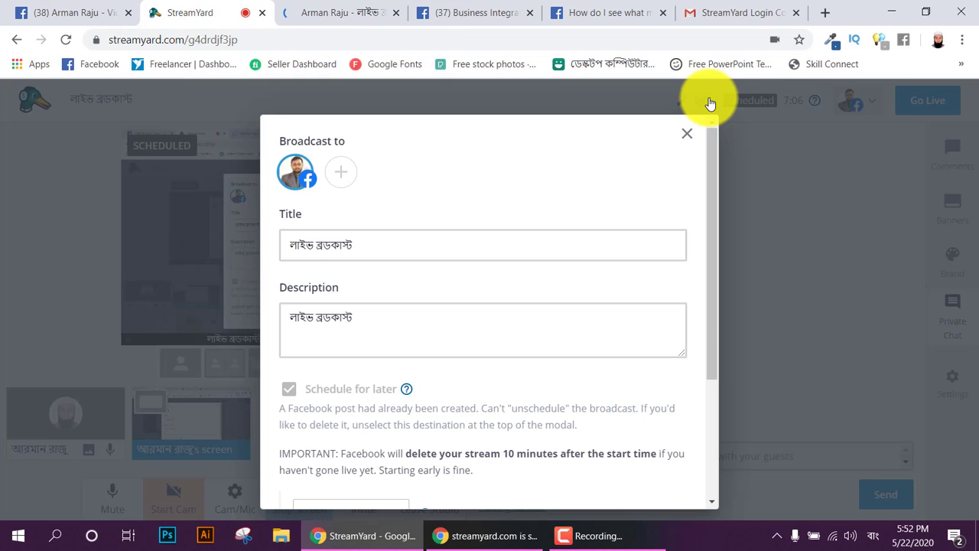
pyautogui.scroll(-3, 428, 368)
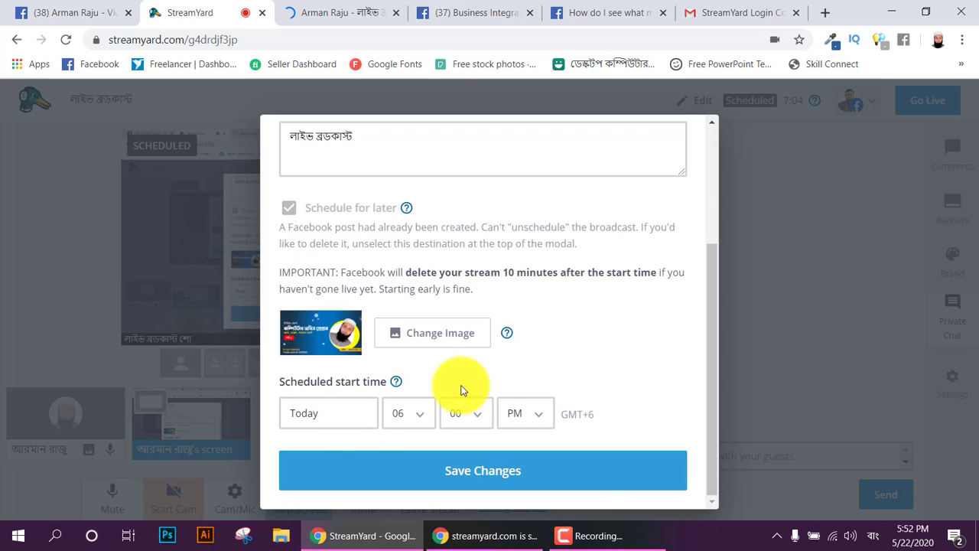
pyautogui.click(773, 226)
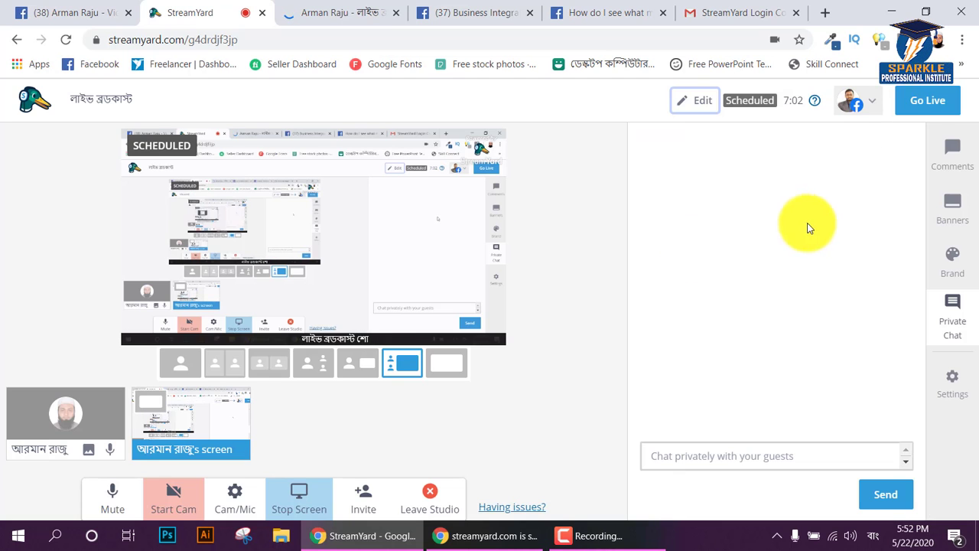
# Switch to the scheduled broadcast's Facebook post, request a reminder for it and look through the post and its comments.
pyautogui.click(368, 7)
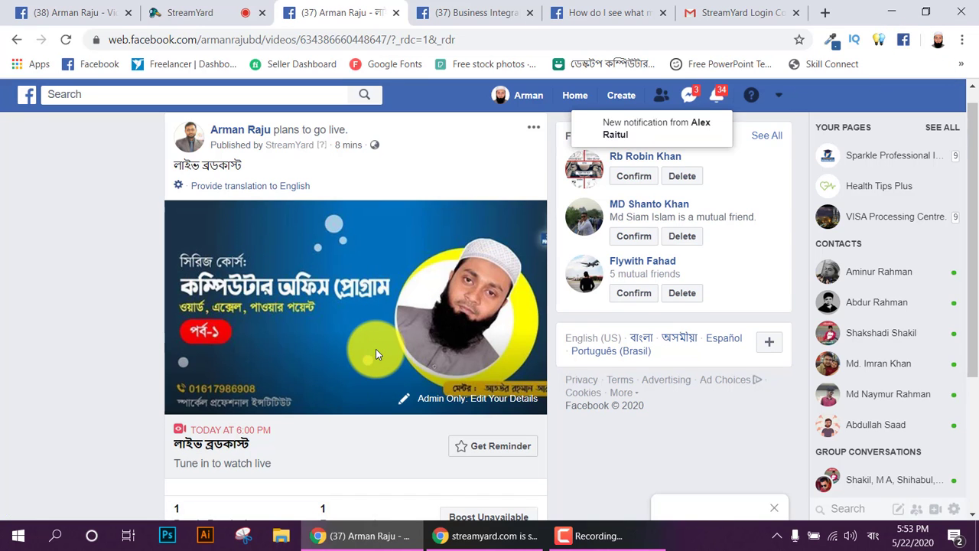
pyautogui.scroll(-2, 375, 349)
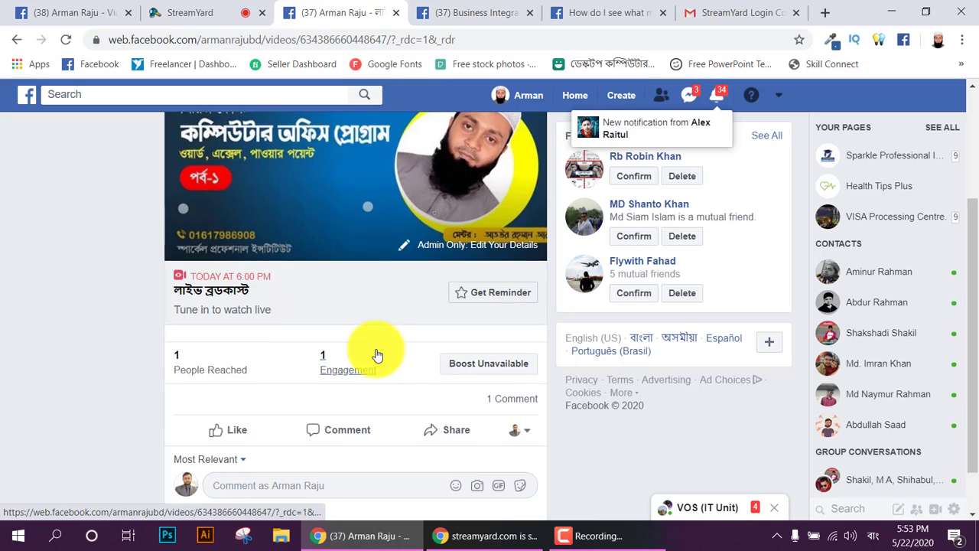
pyautogui.scroll(-1, 376, 354)
pyautogui.scroll(1, 376, 354)
pyautogui.scroll(1, 228, 280)
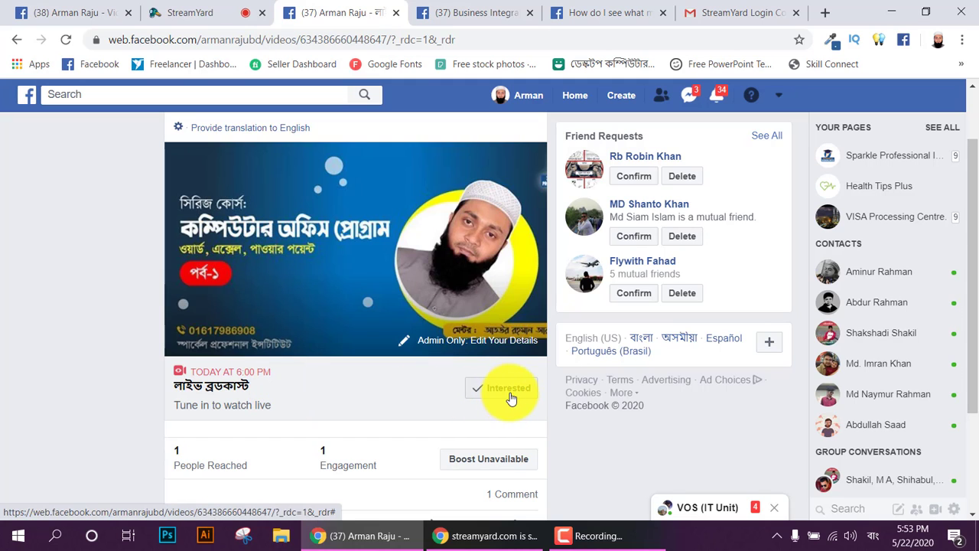
pyautogui.click(493, 393)
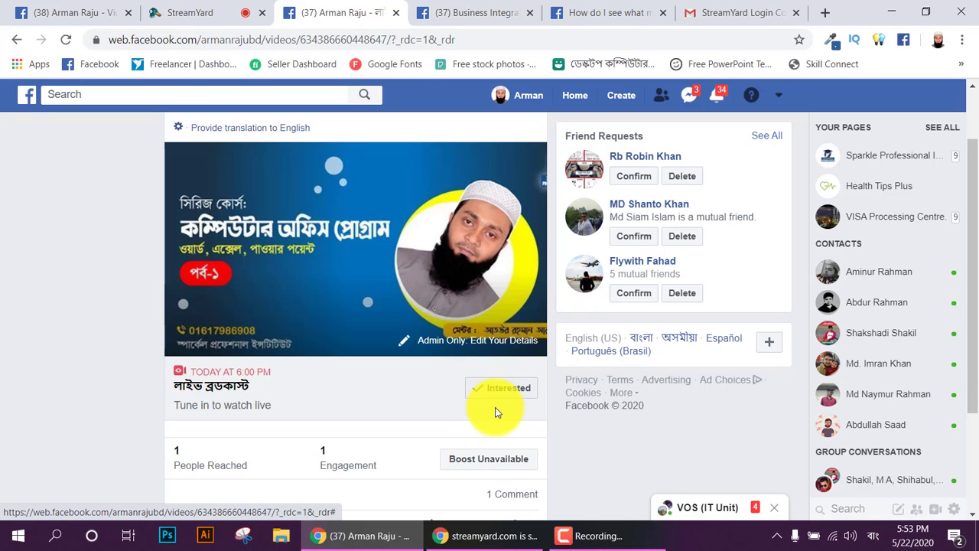
pyautogui.scroll(-1, 493, 413)
pyautogui.scroll(-2, 492, 413)
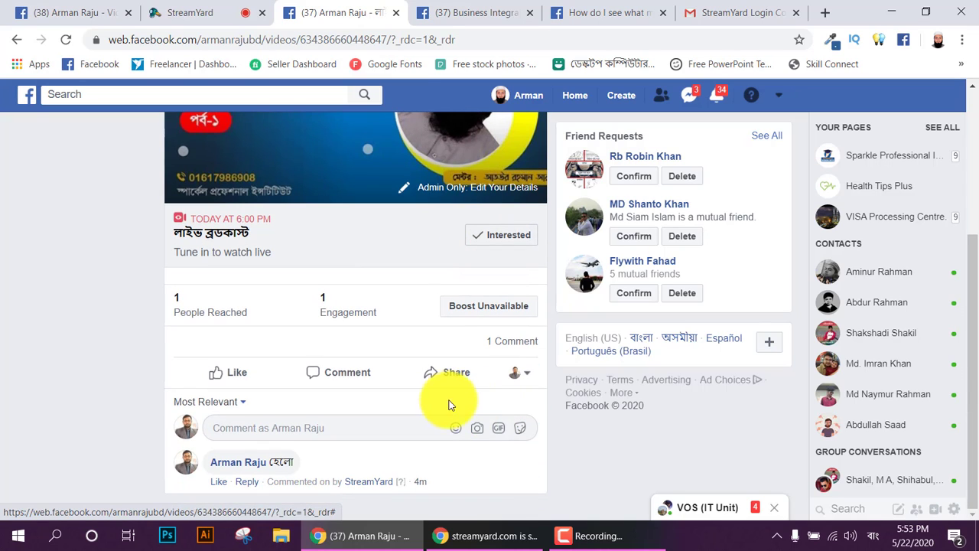
pyautogui.scroll(3, 445, 400)
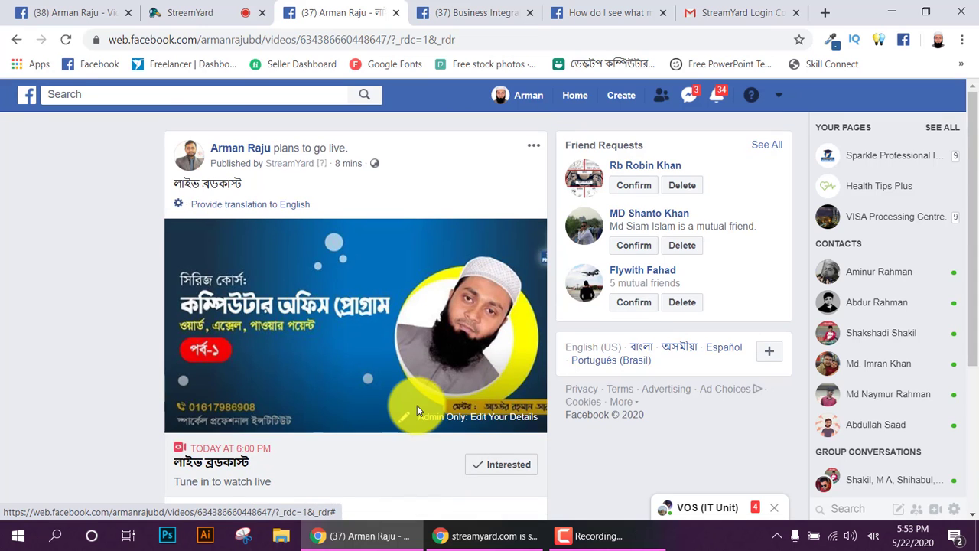
pyautogui.scroll(-3, 417, 406)
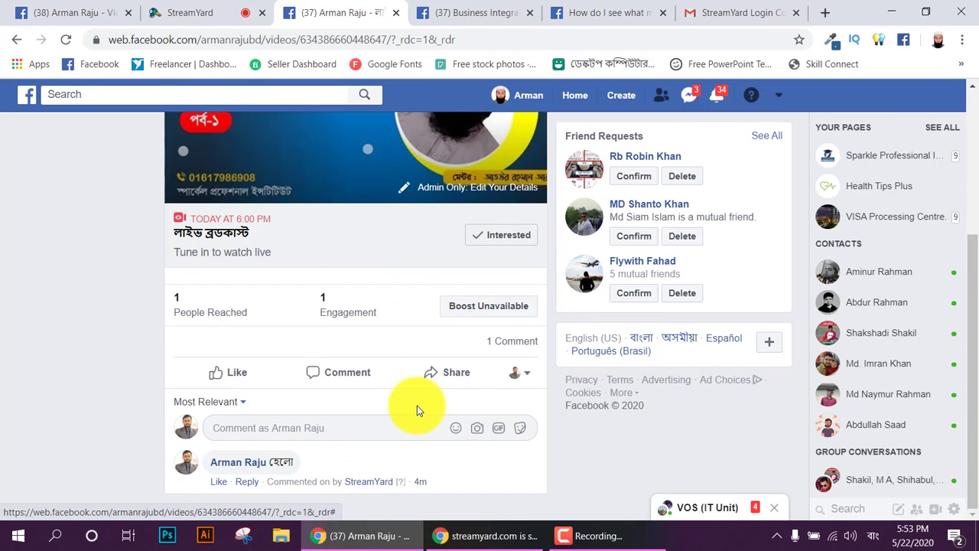
pyautogui.scroll(3, 417, 405)
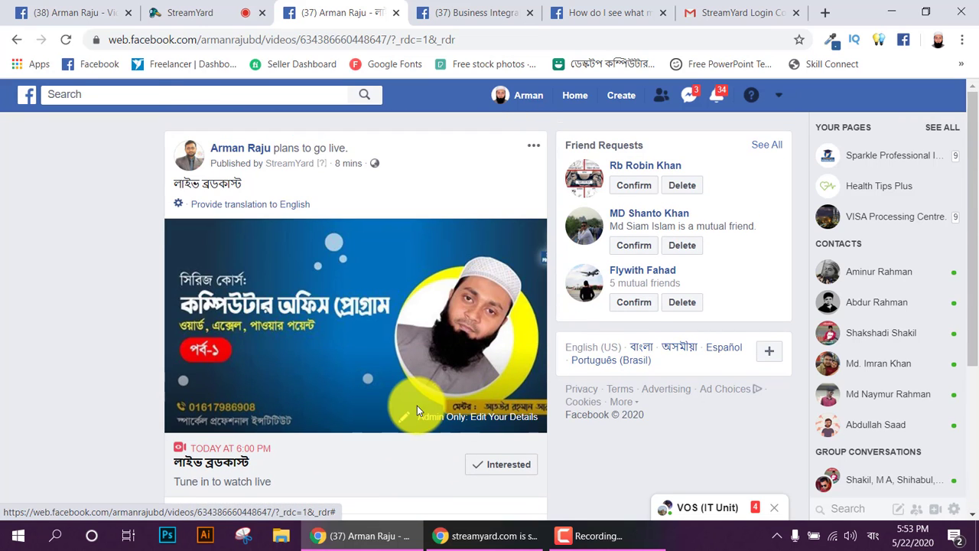
# Return to the StreamYard studio and go live ahead of the scheduled start time.
pyautogui.click(195, 13)
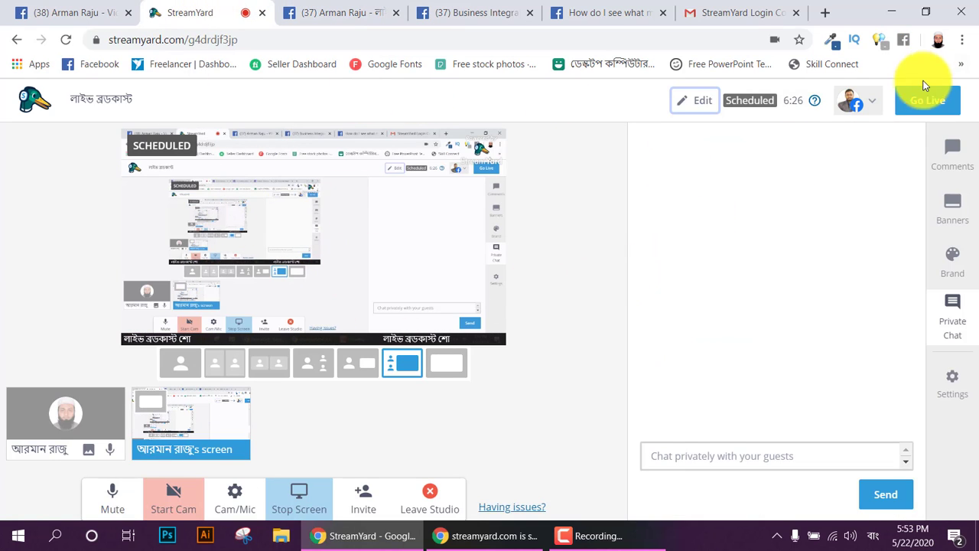
pyautogui.click(918, 107)
pyautogui.click(882, 227)
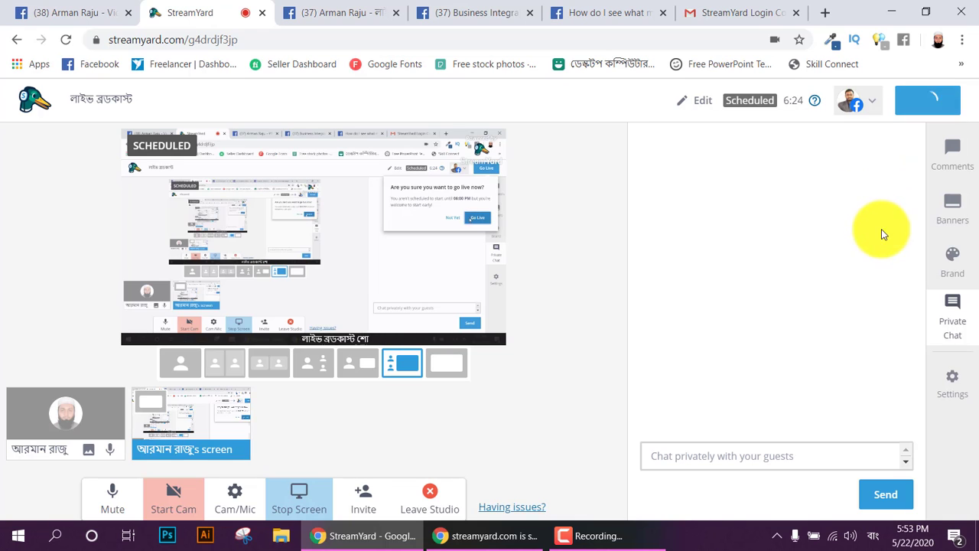
# Check the studio and the Facebook post while the broadcast runs, and play the live video on Facebook.
pyautogui.click(325, 18)
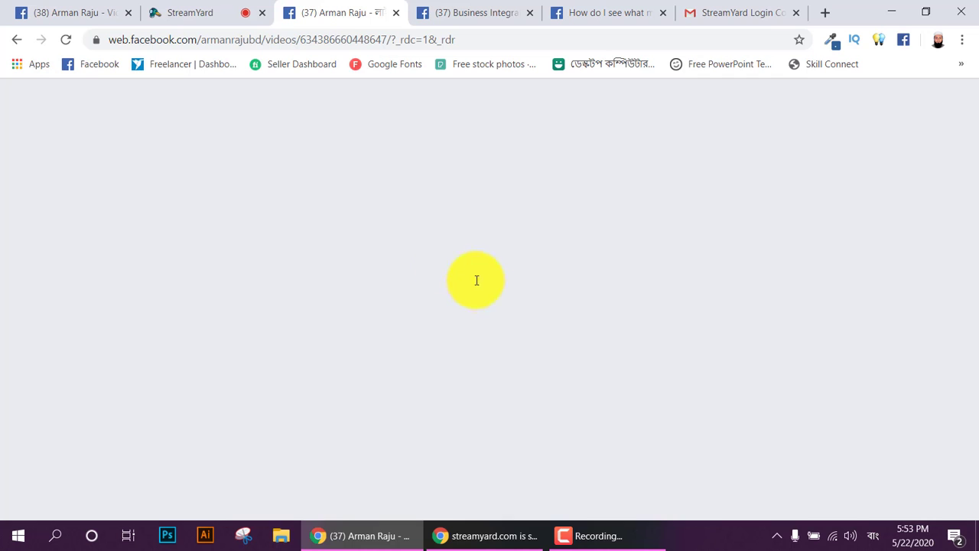
pyautogui.click(214, 11)
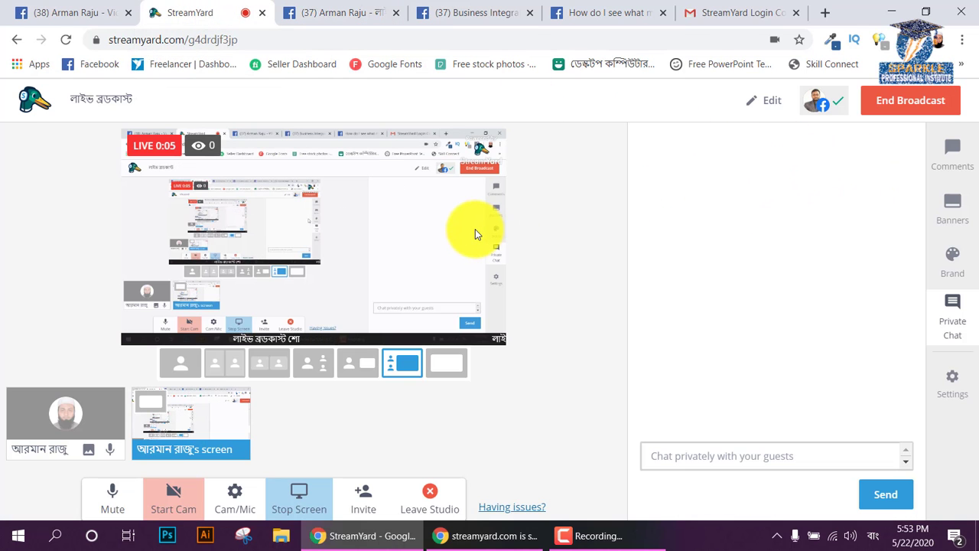
pyautogui.click(359, 12)
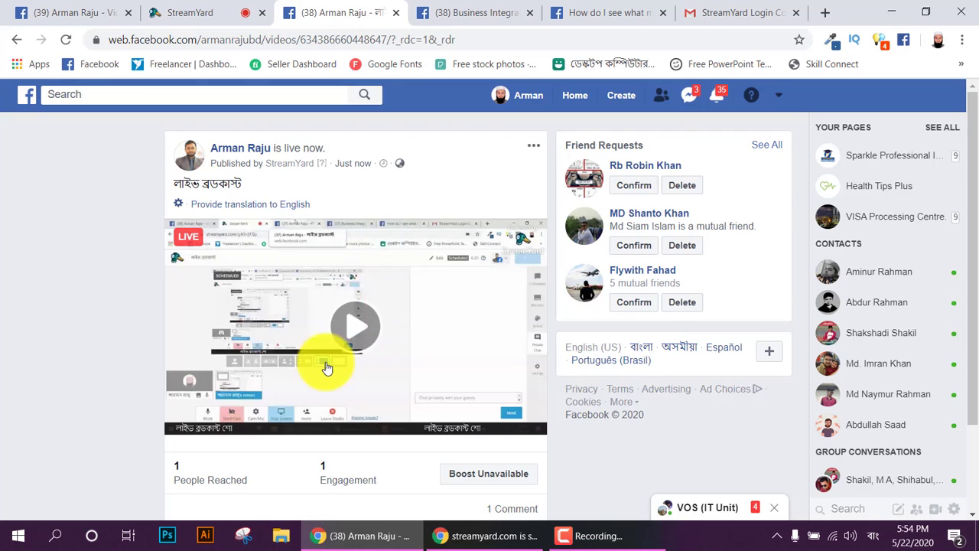
pyautogui.click(356, 327)
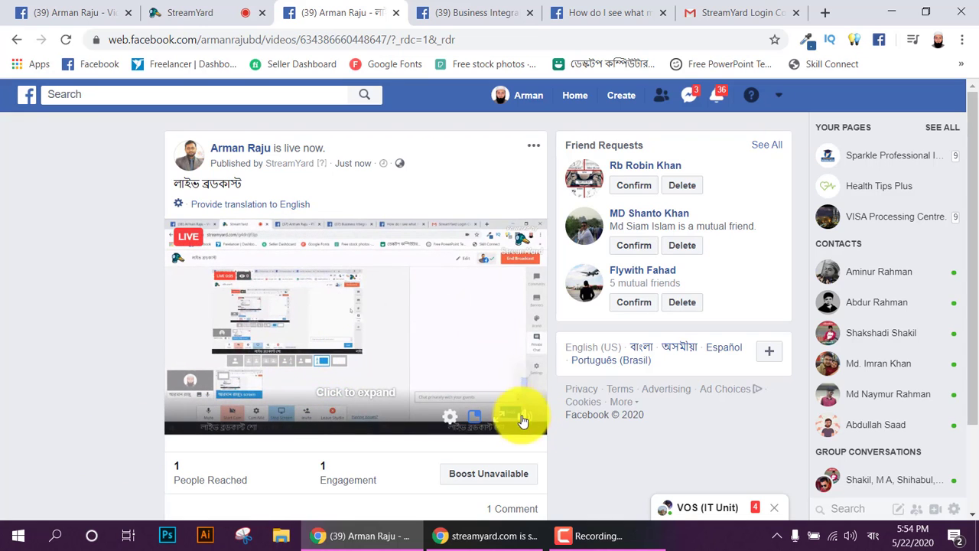
# End the live broadcast from the StreamYard studio without rating it, and reload its Facebook post.
pyautogui.click(189, 11)
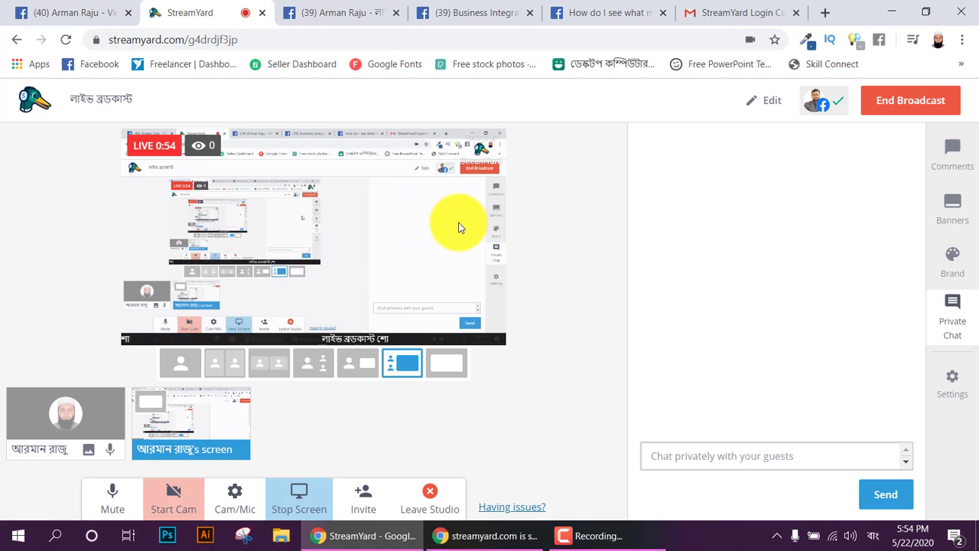
pyautogui.click(910, 101)
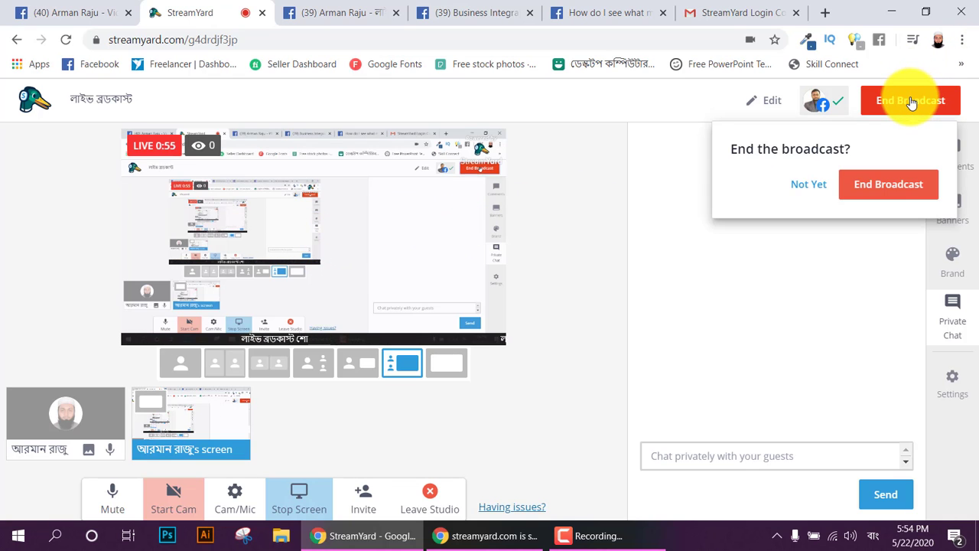
pyautogui.click(884, 190)
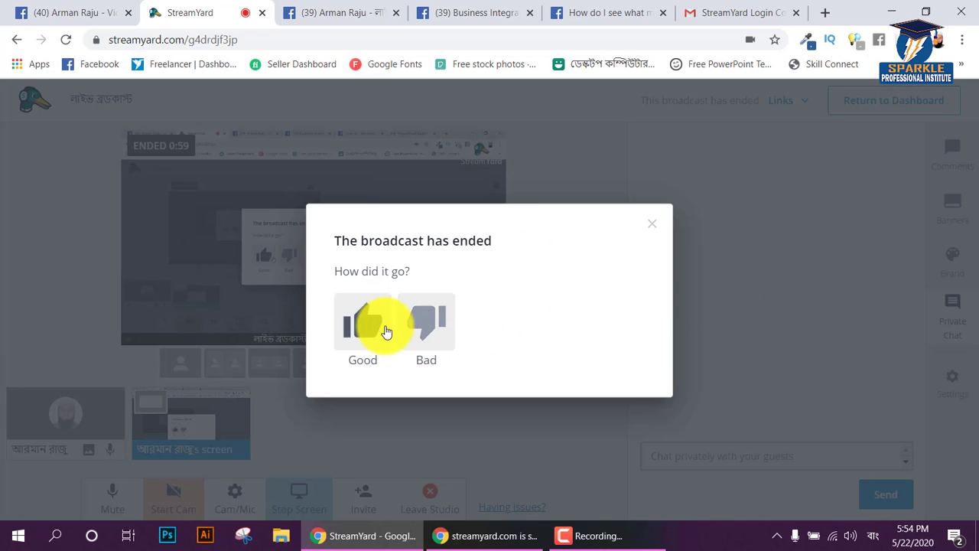
pyautogui.click(651, 223)
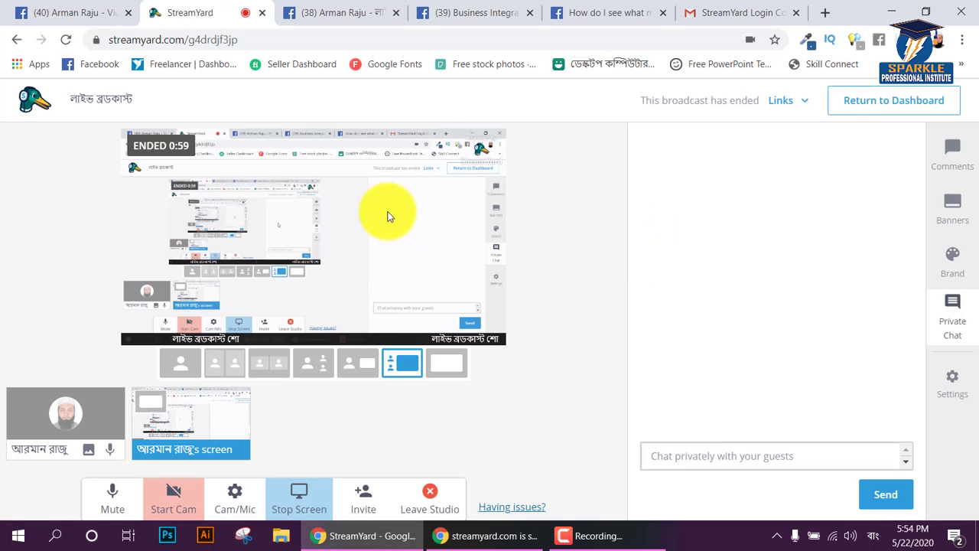
pyautogui.click(370, 13)
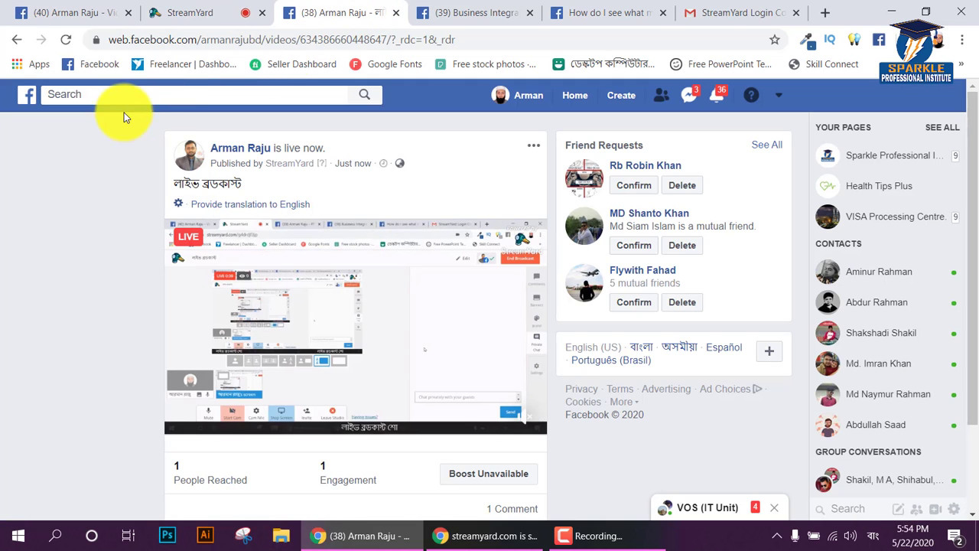
pyautogui.click(66, 39)
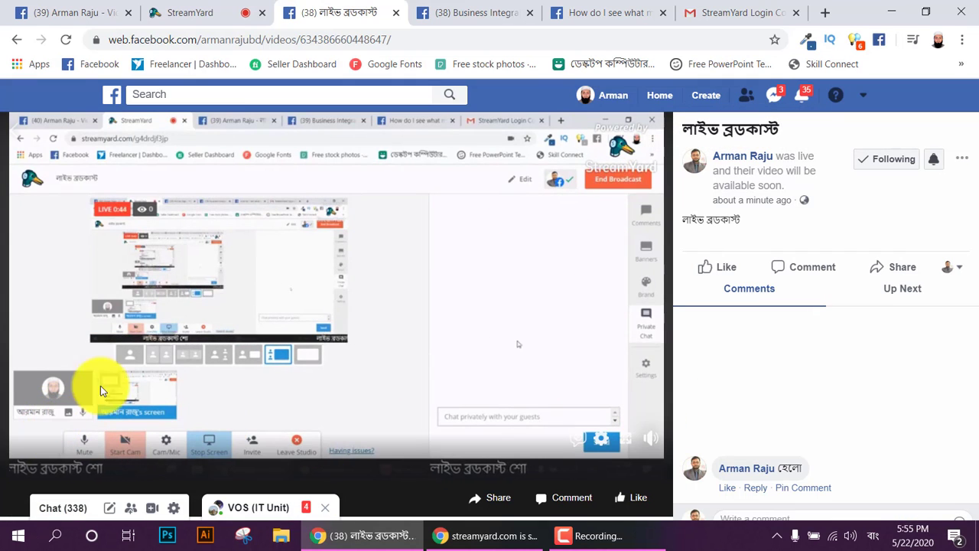
# Return to the StreamYard dashboard and look through the destinations, the past broadcasts and the ended broadcast's options.
pyautogui.click(220, 11)
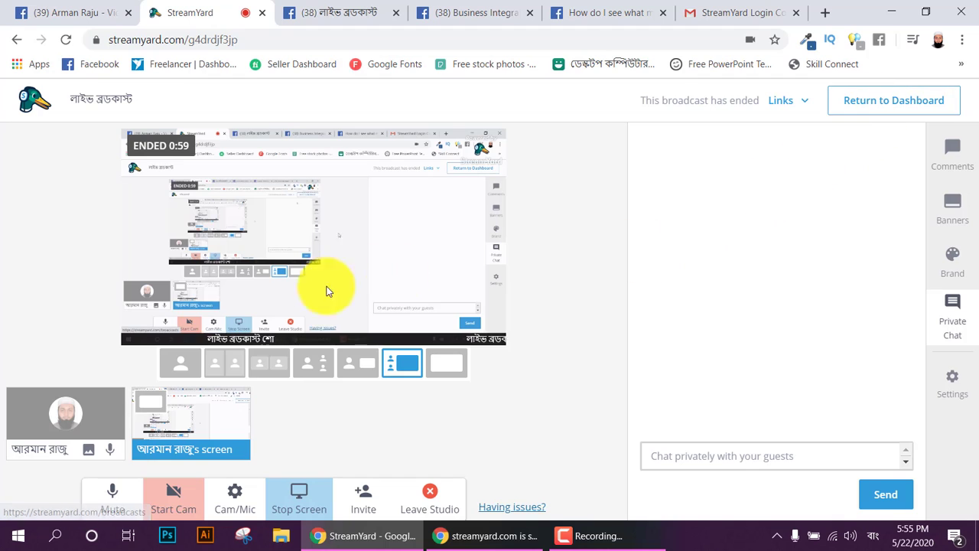
pyautogui.click(908, 103)
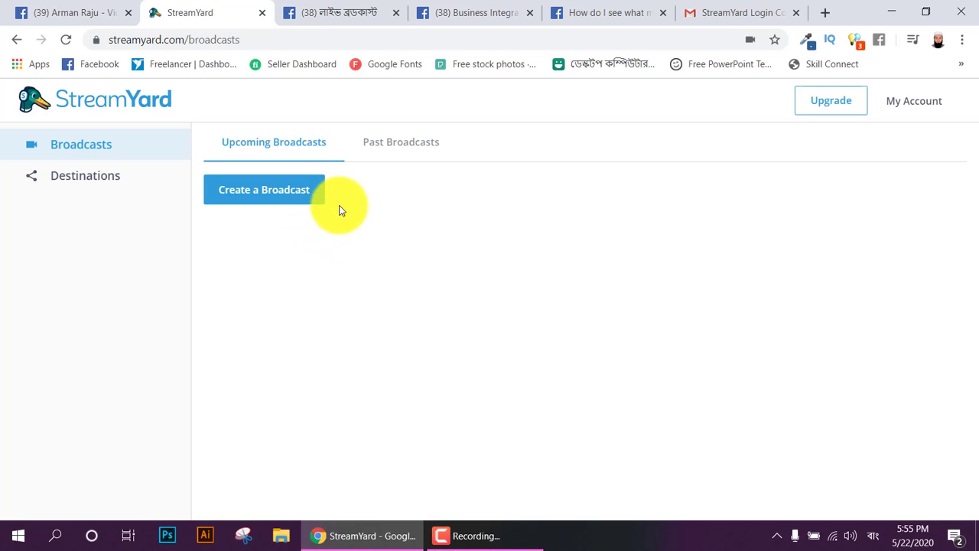
pyautogui.click(92, 179)
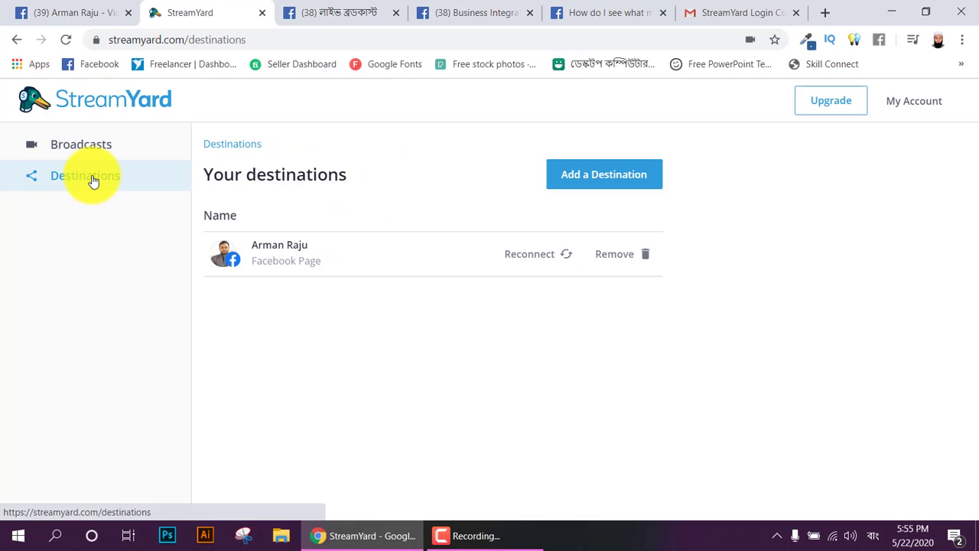
pyautogui.click(136, 152)
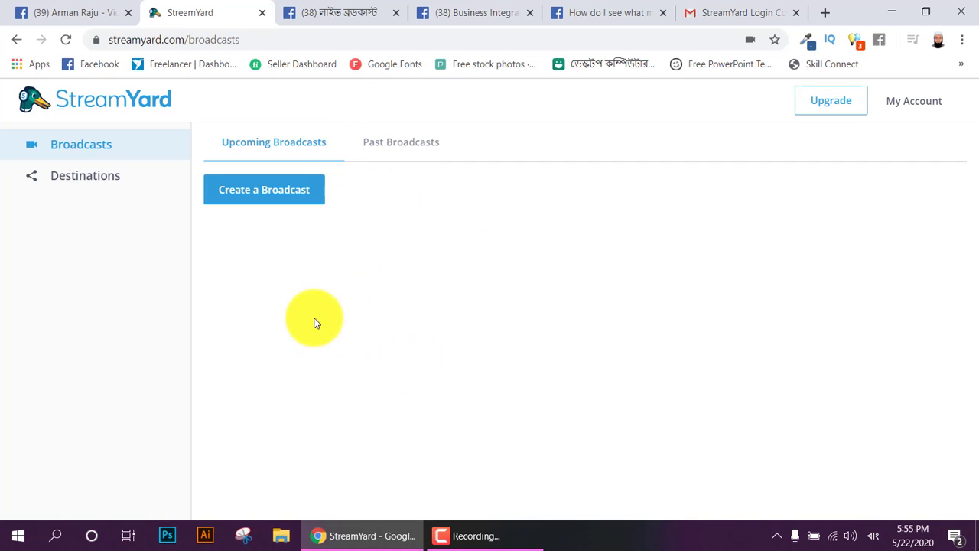
pyautogui.click(387, 144)
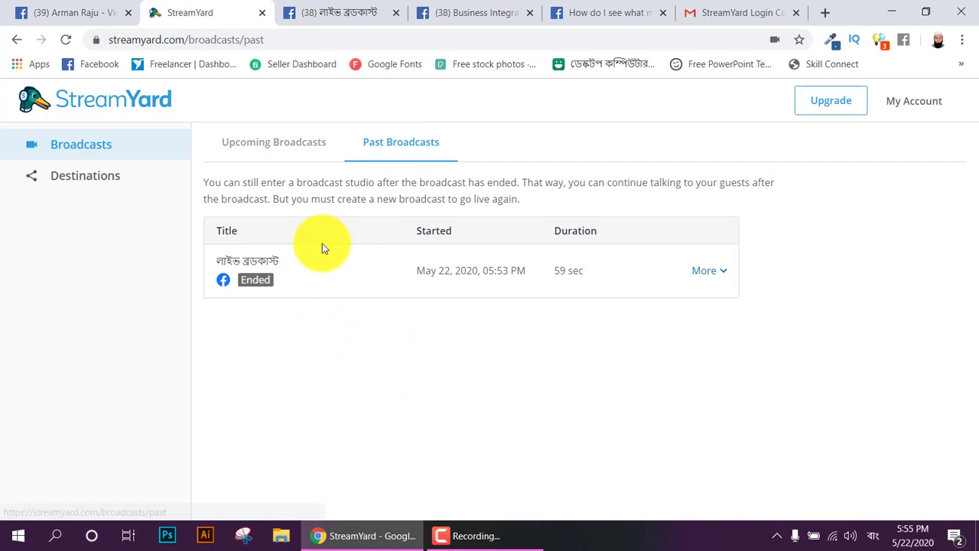
pyautogui.click(714, 274)
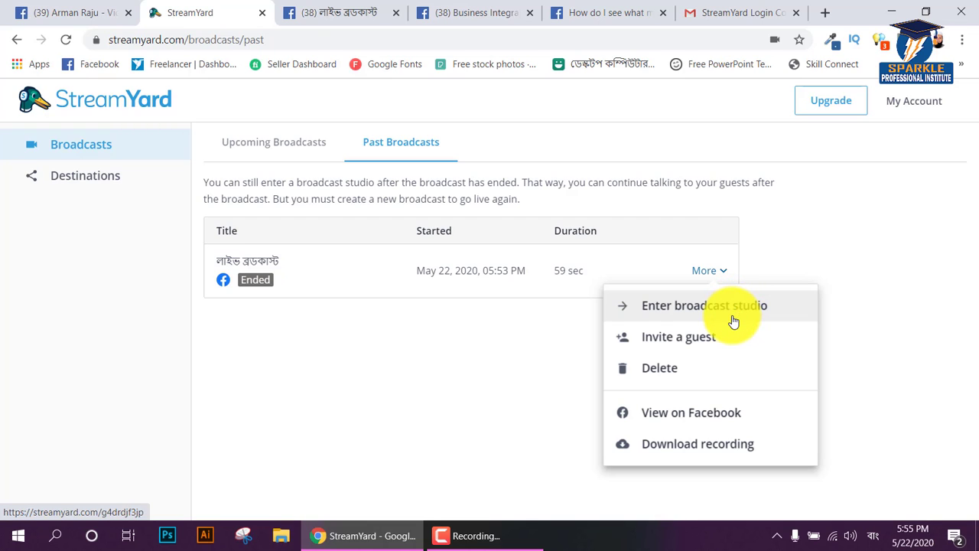
pyautogui.click(436, 419)
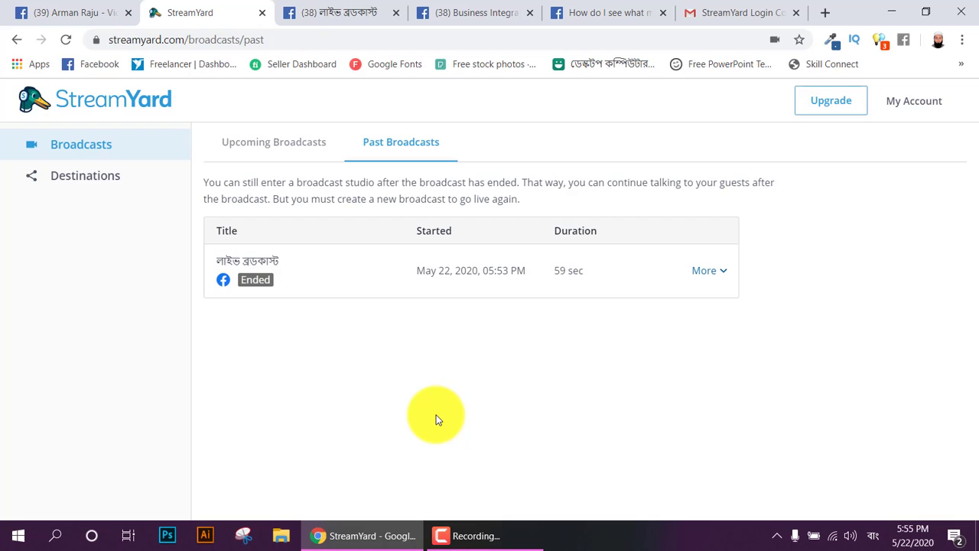
pyautogui.click(115, 148)
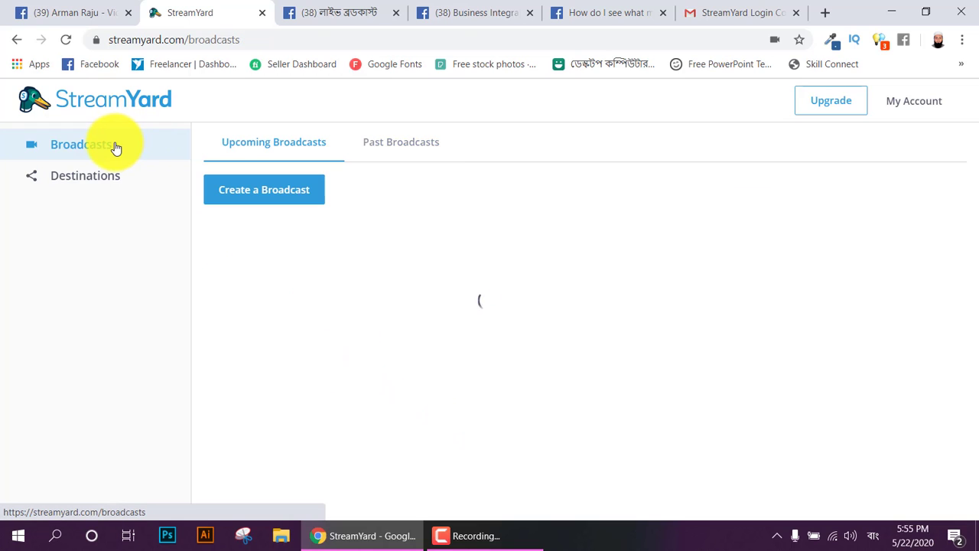